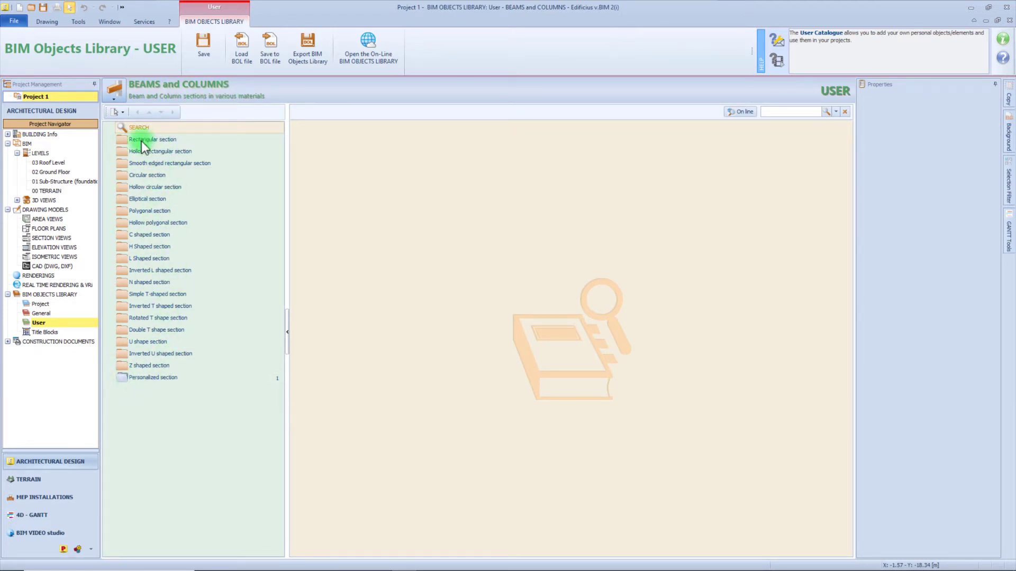
- Add a new element to the Rectangular section folder of the user's beams and columns library
left_click(165, 139)
right_click(370, 138)
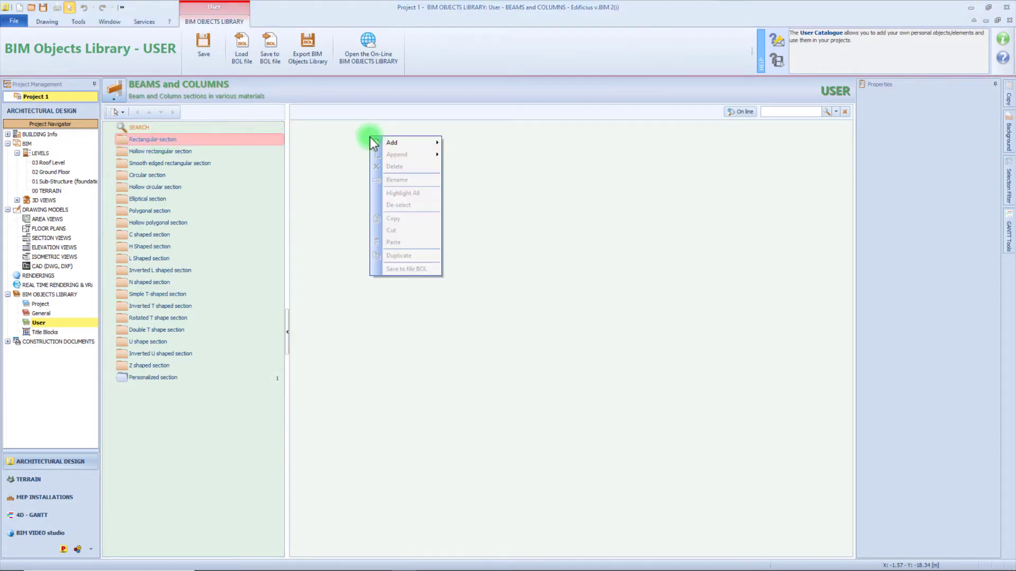
mouse_move(390, 145)
left_click(459, 156)
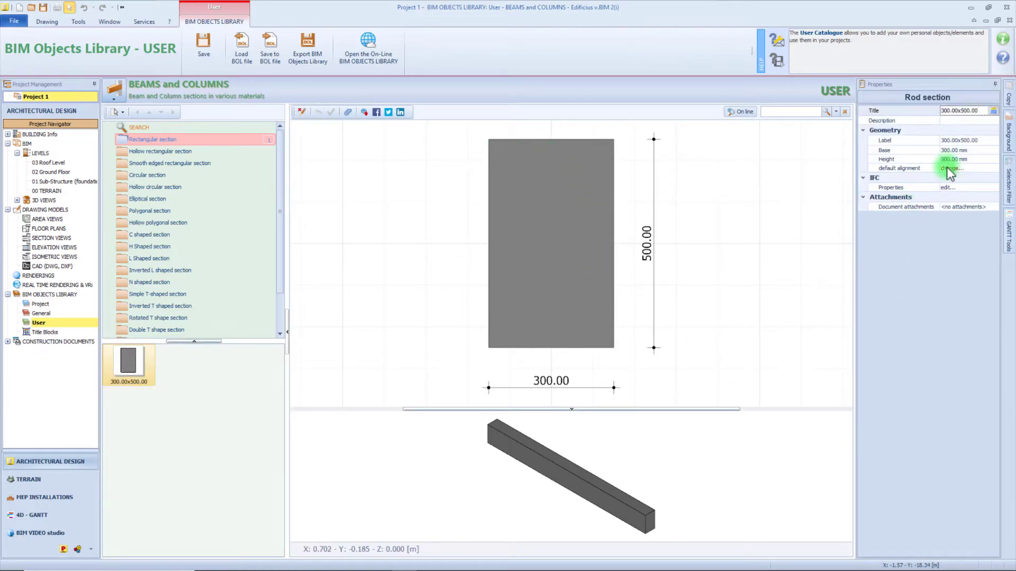
- Set the rectangular section's base to 350 mm and its height to 650 mm
left_click(948, 150)
left_click(979, 149)
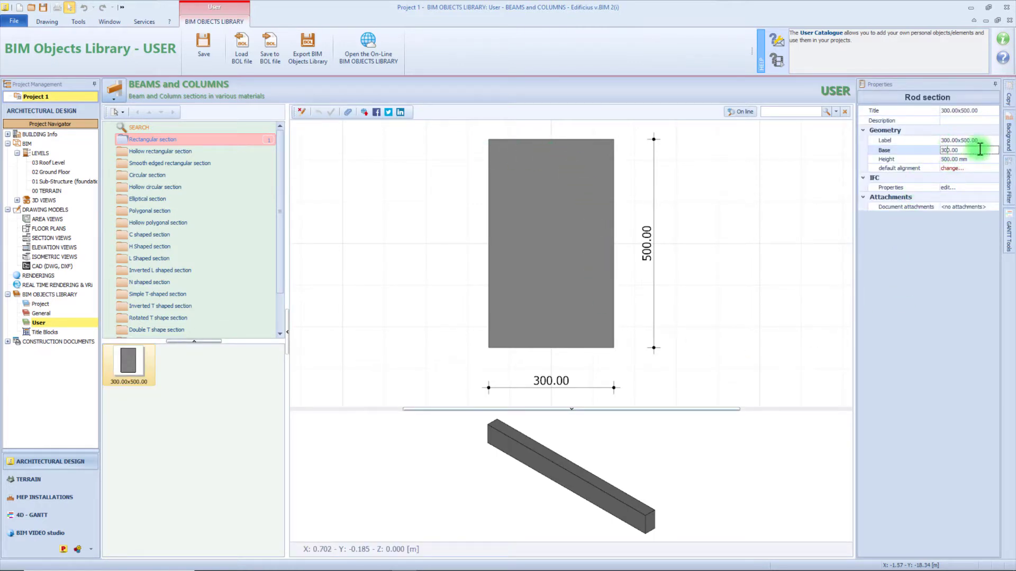
key("Delete")
type("5")
left_click(952, 159)
type("650")
key("Return")
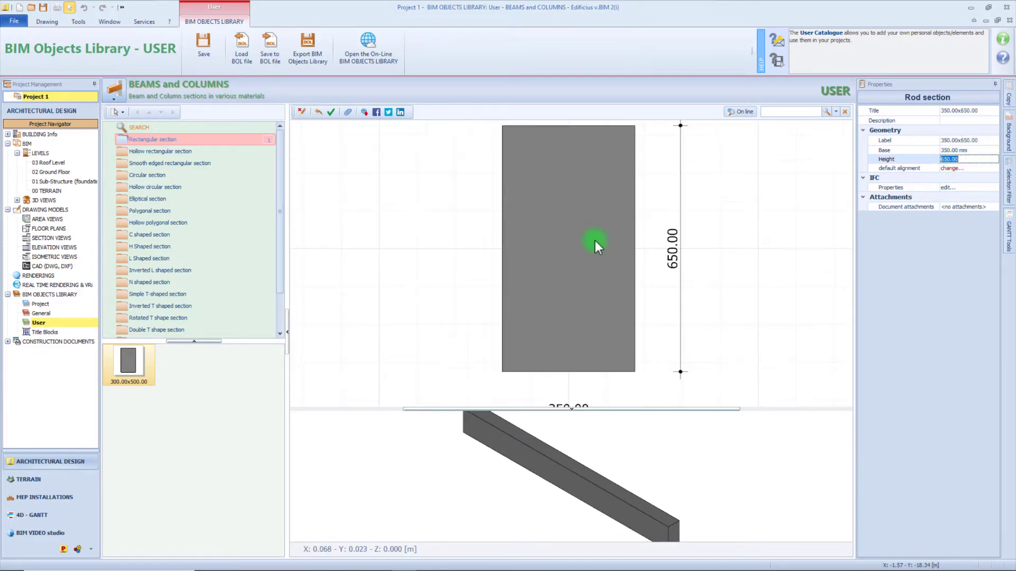
- Add a new element to the H Shaped section folder
left_click(139, 248)
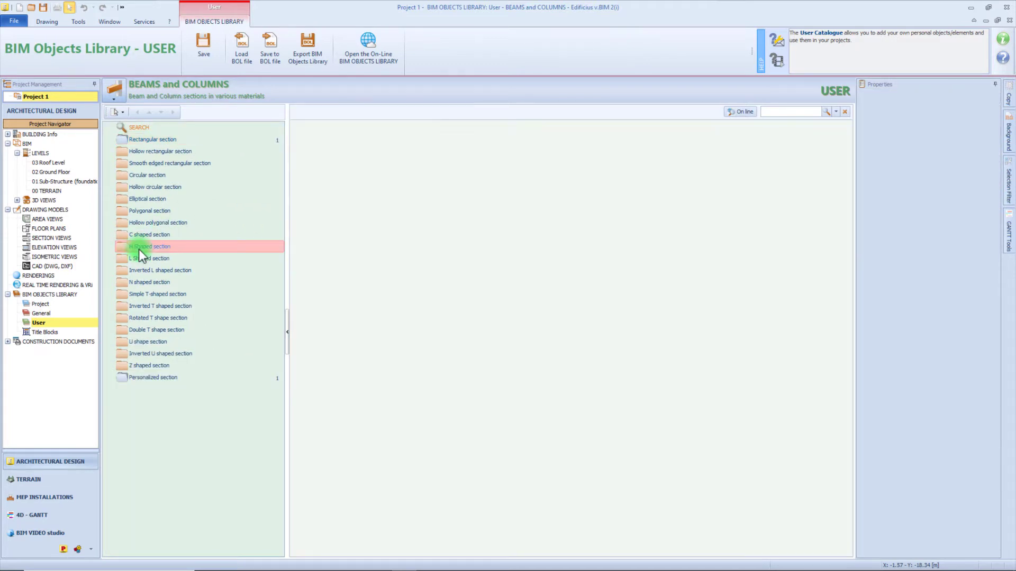
right_click(371, 244)
mouse_move(401, 250)
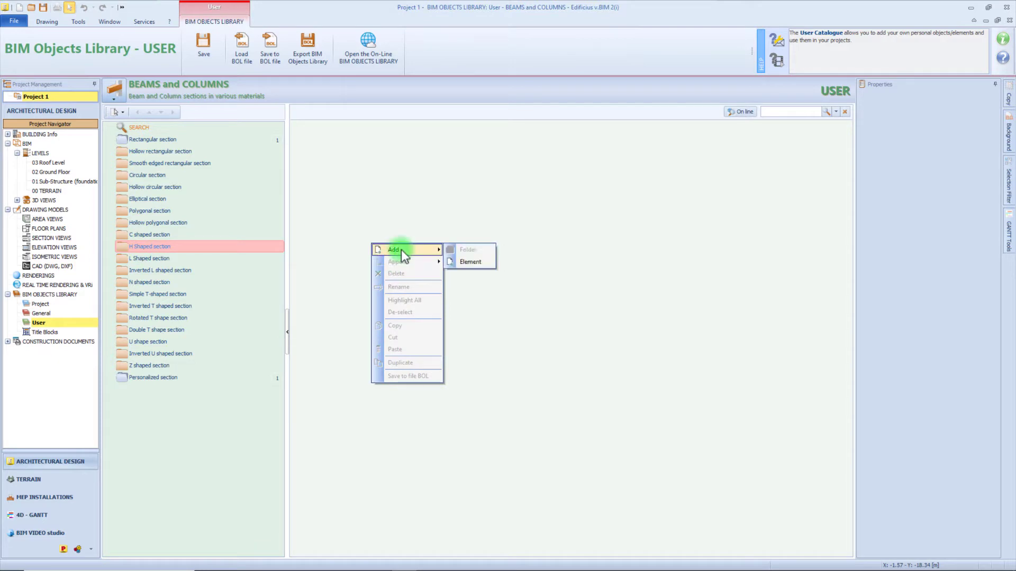
left_click(476, 259)
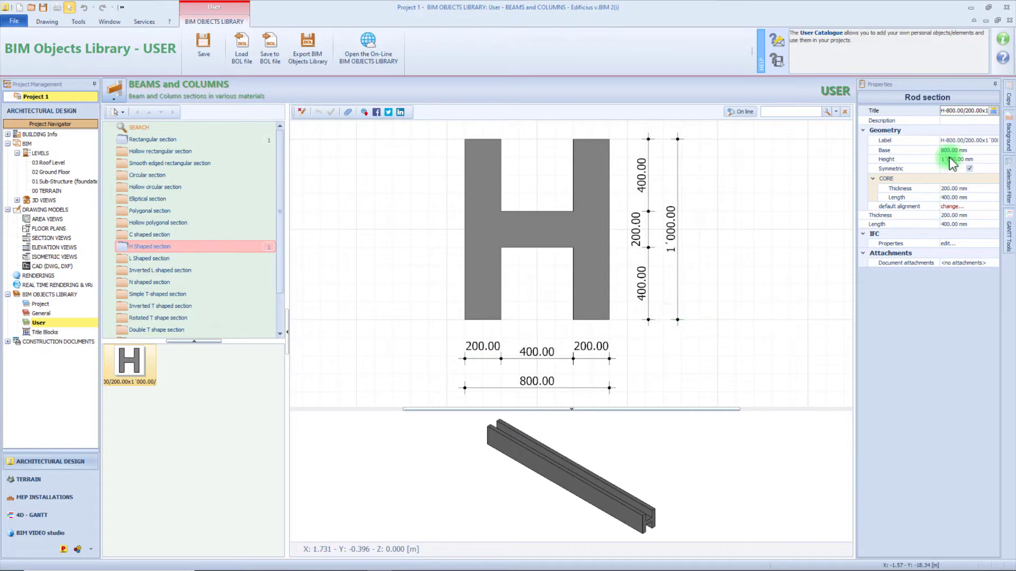
- Set the H-shaped section's core thickness to 250 mm and core length to 500 mm
left_click(980, 190)
type("250")
key("Return")
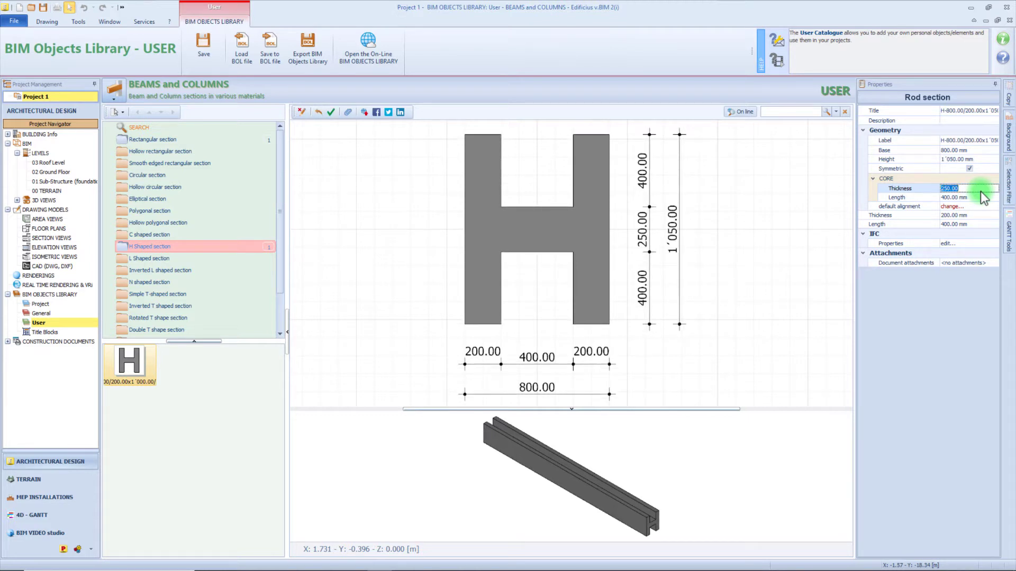
left_click(971, 198)
type("500")
key("Return")
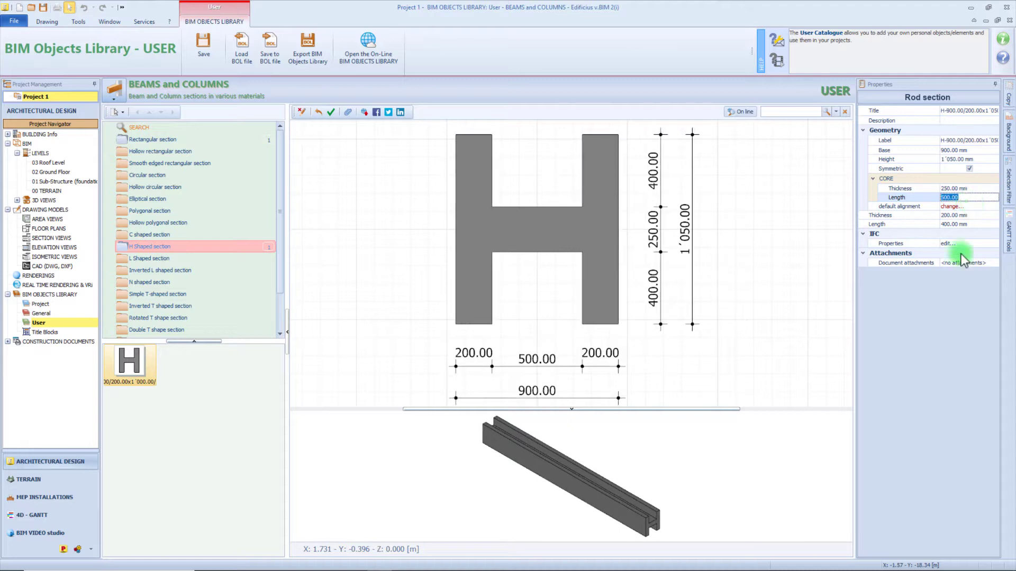
left_click(813, 244)
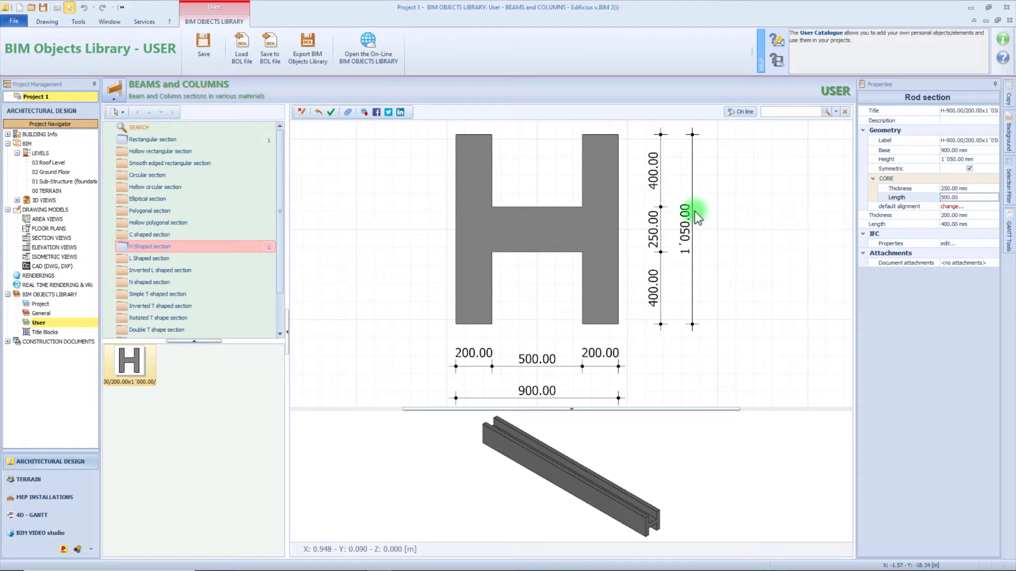
- Add a new element to the Personalized section folder
scroll(202, 201, "down", 1)
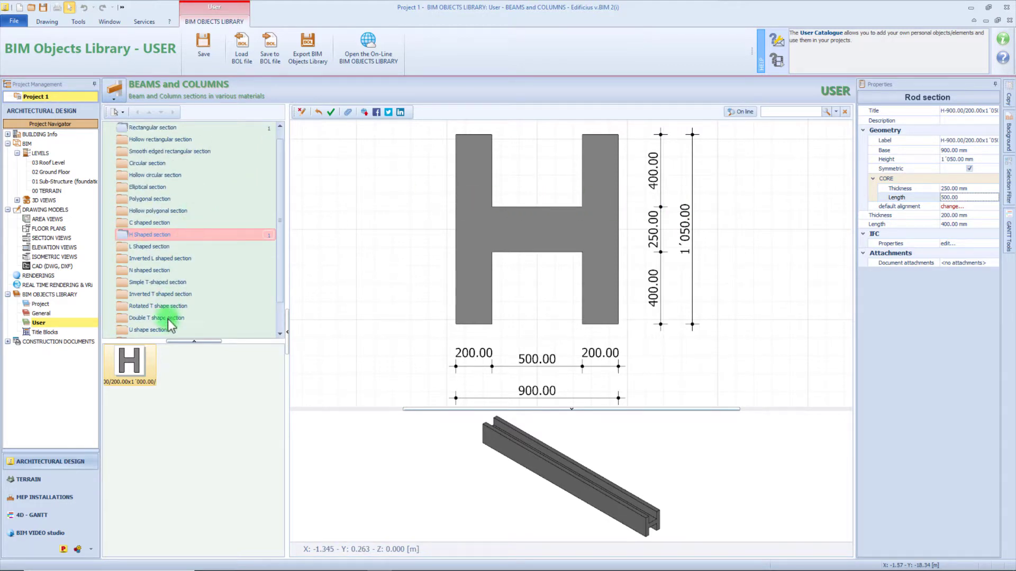
scroll(167, 333, "up", 1)
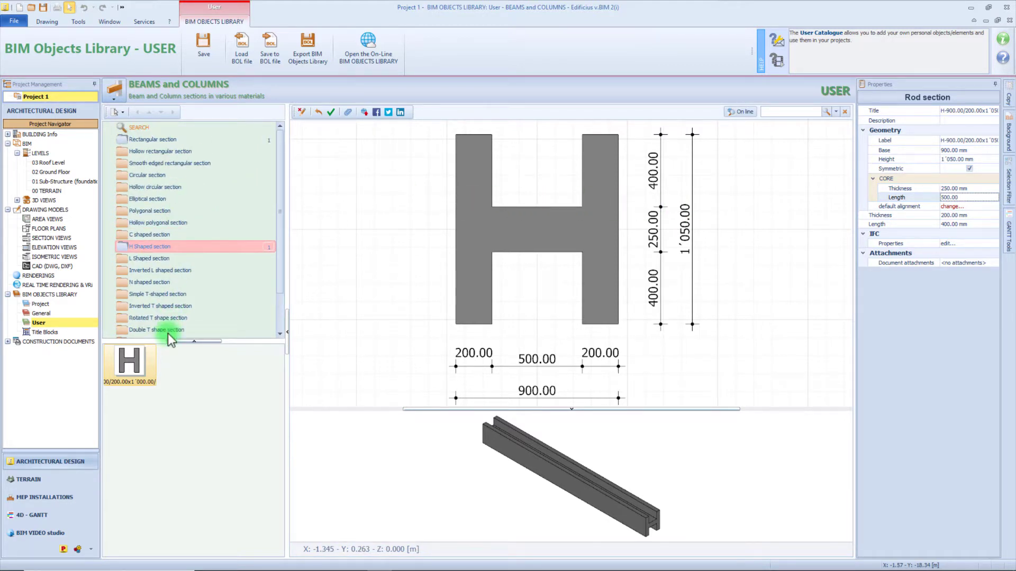
scroll(167, 333, "down", 4)
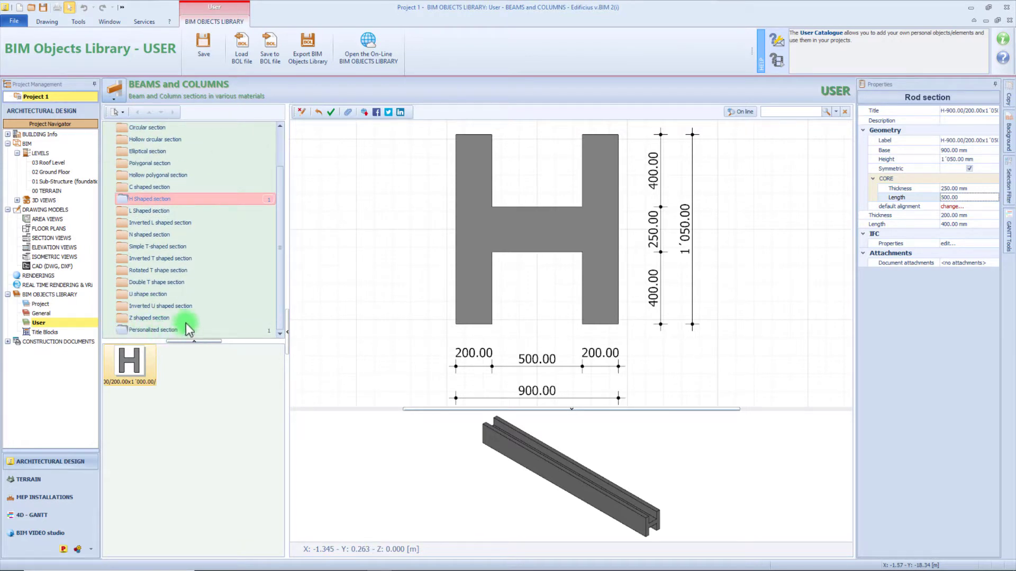
scroll(183, 309, "up", 4)
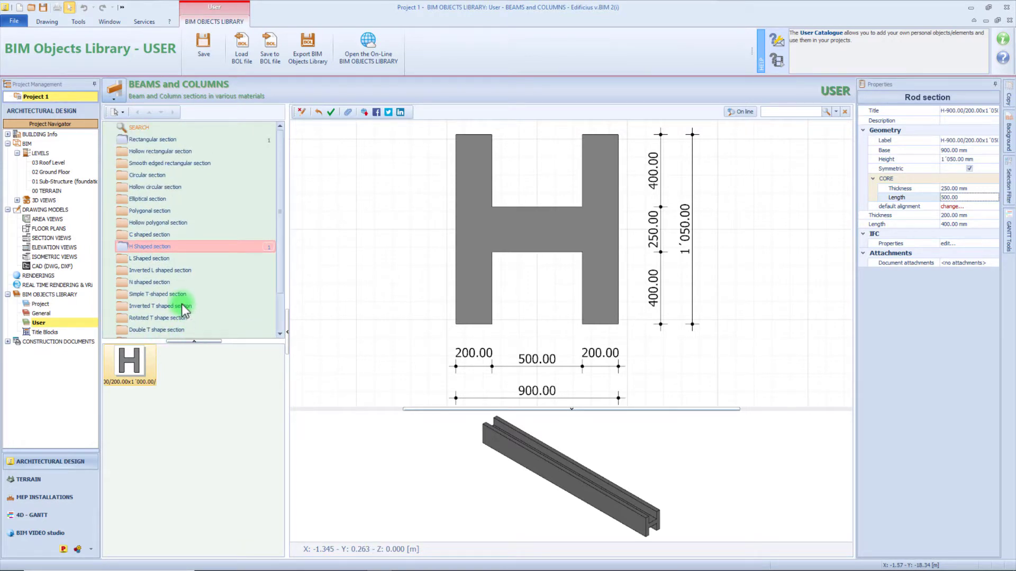
scroll(182, 310, "down", 4)
left_click(155, 329)
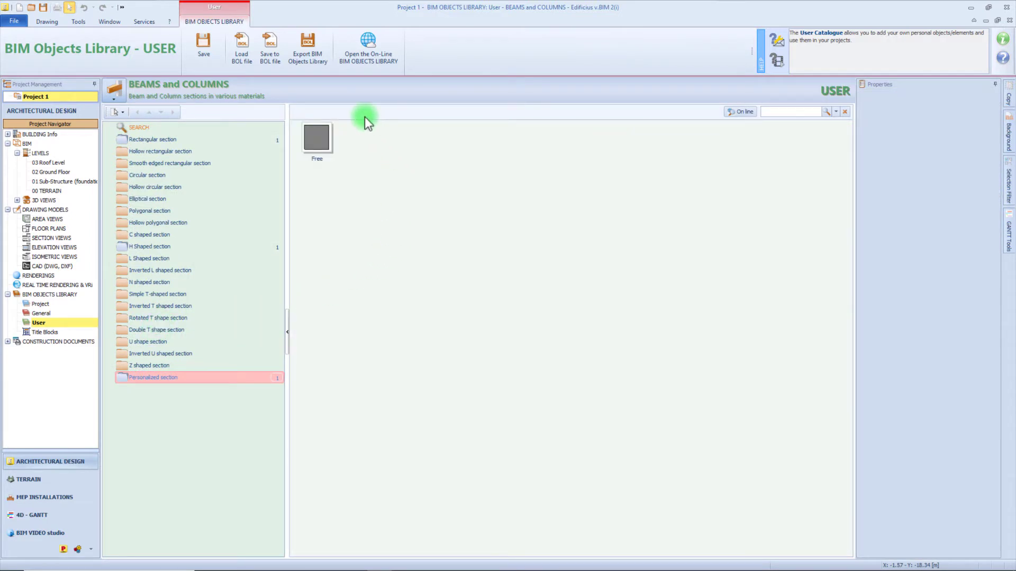
right_click(342, 159)
mouse_move(399, 186)
left_click(469, 199)
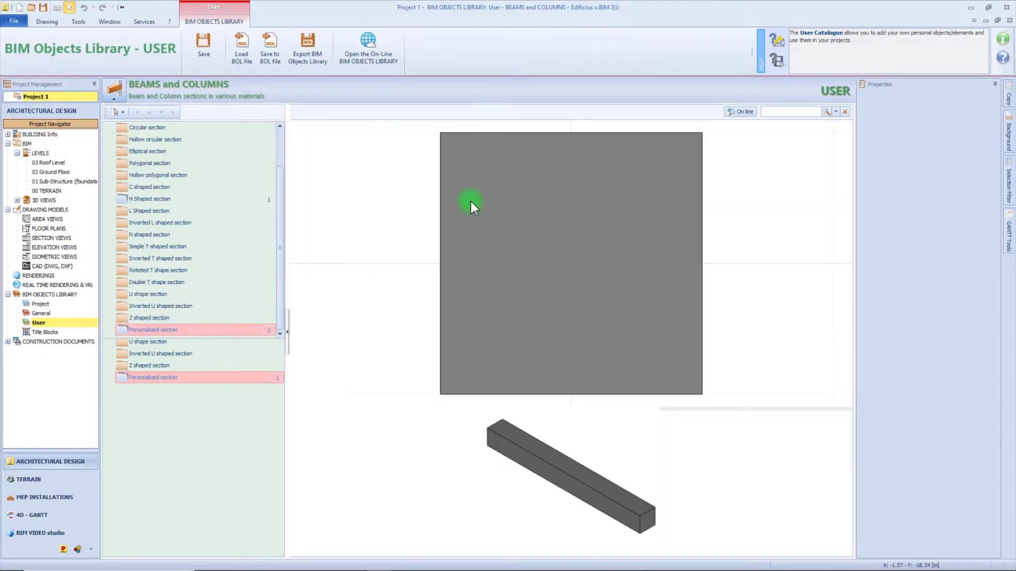
- Open the new personalized section's profile for editing and pull the middle of its top edge upward into a peak
left_click(431, 114)
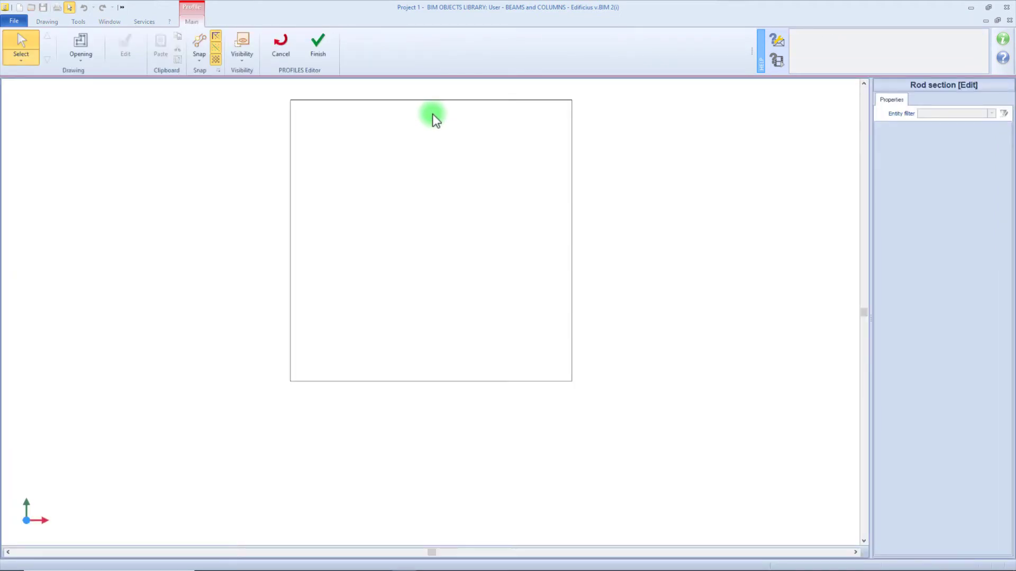
left_click(429, 255)
left_click(429, 255)
left_click_drag(431, 255, 436, 168)
- Convert the left vertical edge of the profile to an outward-curving arc
left_click(294, 363)
right_click(293, 363)
left_click(329, 398)
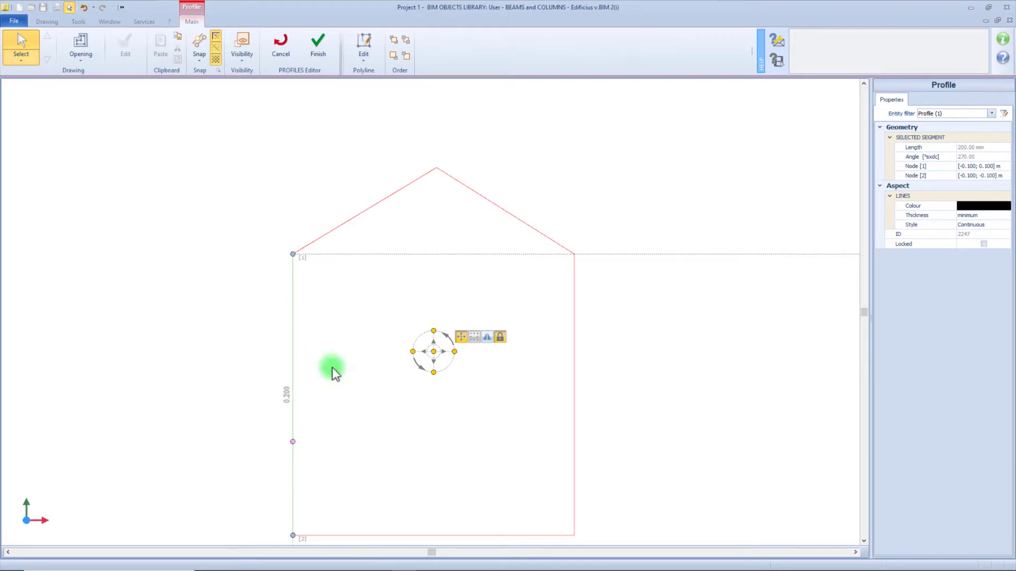
scroll(333, 373, "down", 4)
left_click(546, 410)
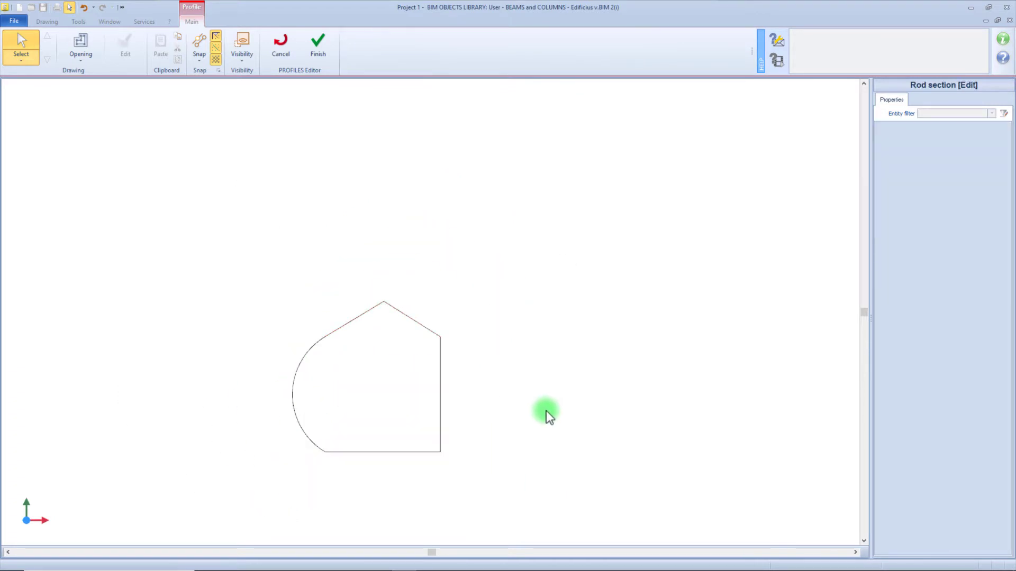
- Draw a small four-sided opening in the middle of the profile
left_click(82, 43)
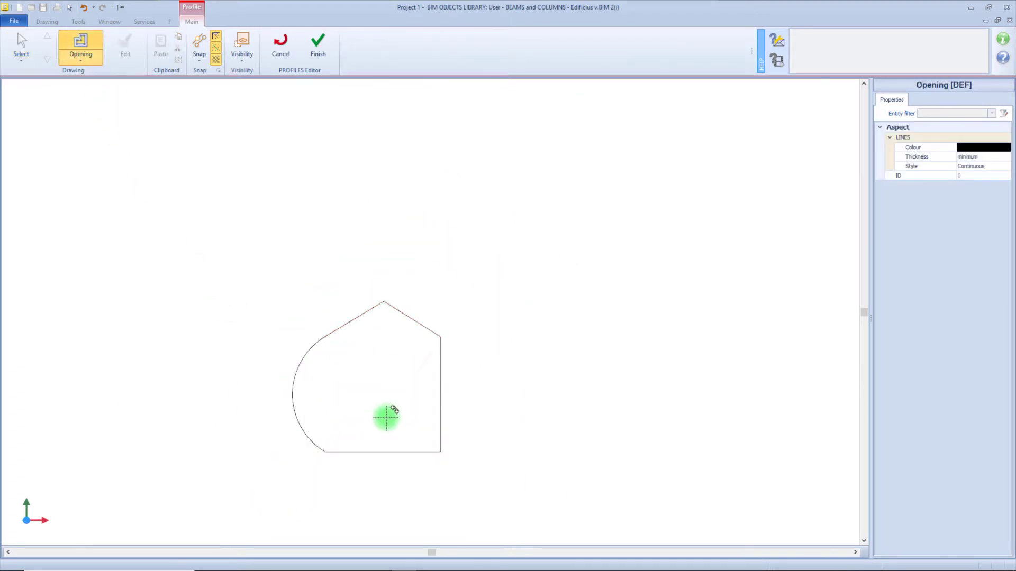
left_click(396, 394)
left_click(387, 359)
left_click(355, 359)
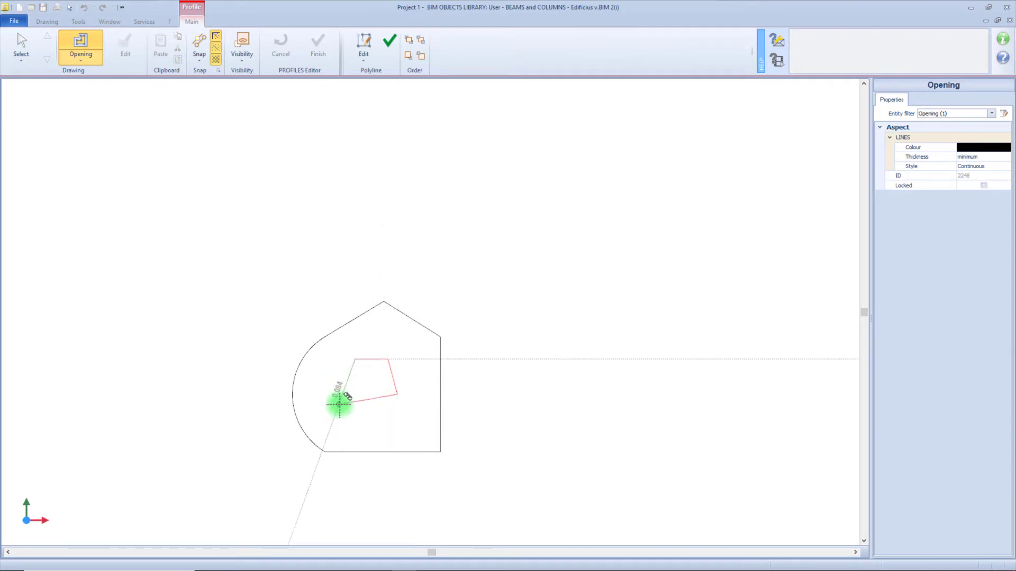
left_click(343, 406)
left_click(389, 41)
key("Escape")
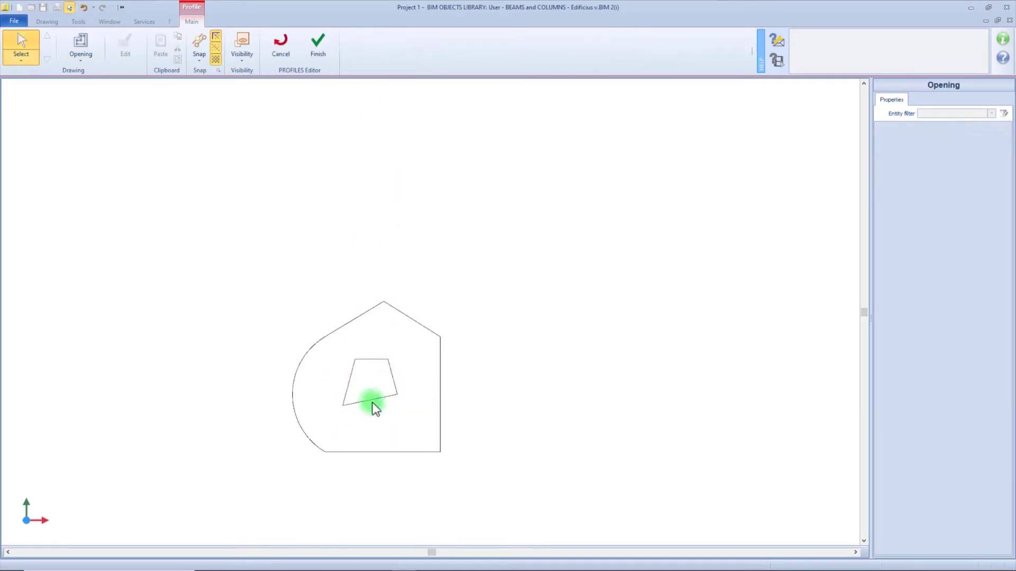
- Pull the opening's lower edge down into an extra corner, convert its left edge to an arc, and finish the profile edit
left_click(372, 401)
left_click_drag(372, 402, 388, 418)
right_click(350, 379)
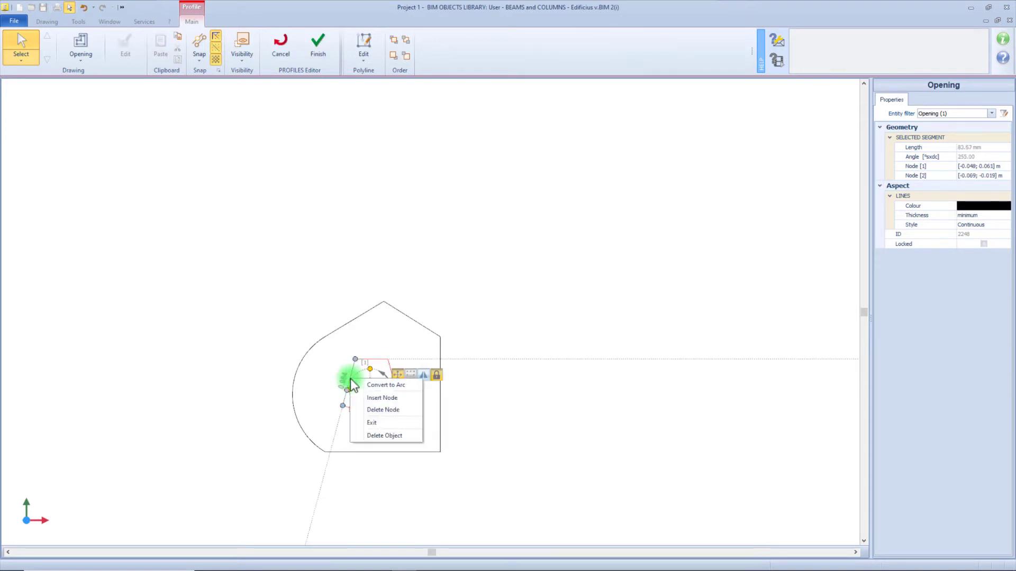
left_click(386, 384)
left_click(465, 393)
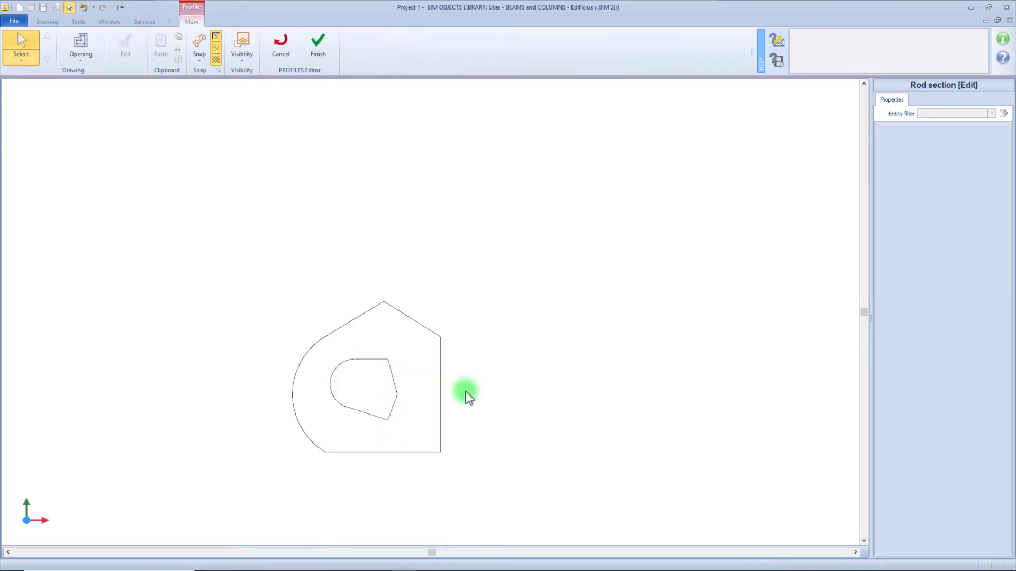
left_click(318, 44)
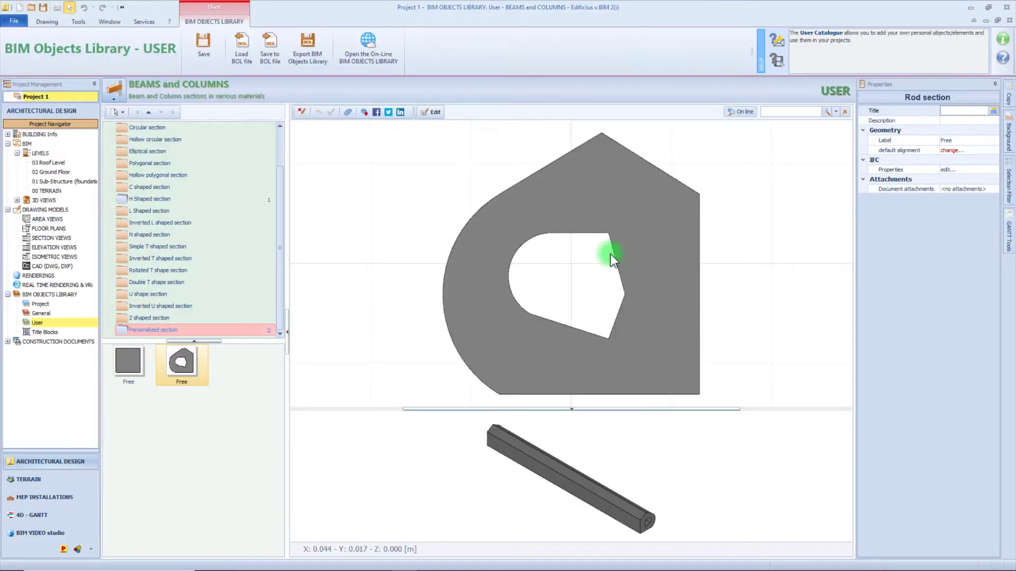
left_click_drag(574, 499, 567, 476)
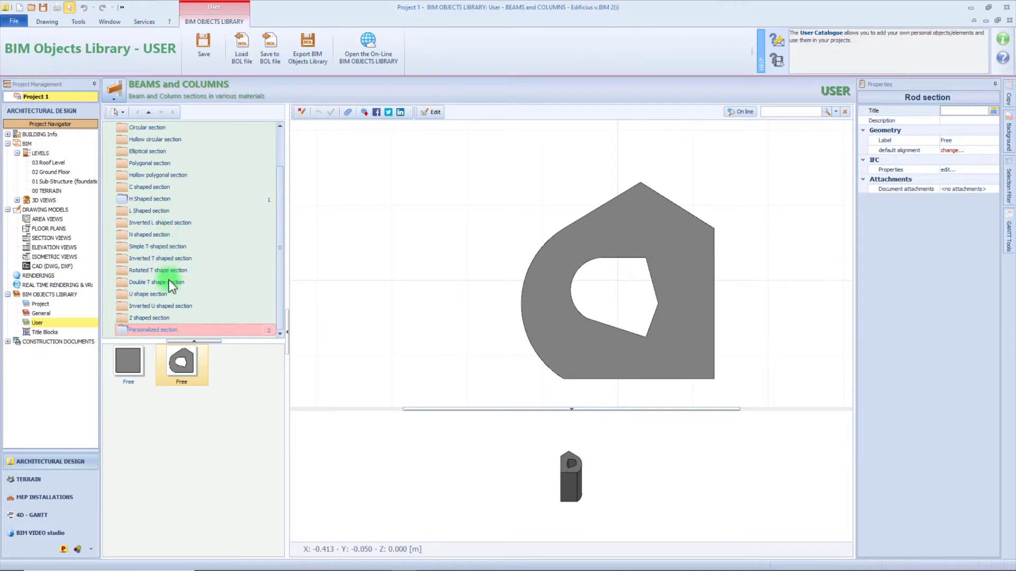
- Switch the library to the steel profiles category and append a new element to the 2CPI folder under Composite
left_click(113, 100)
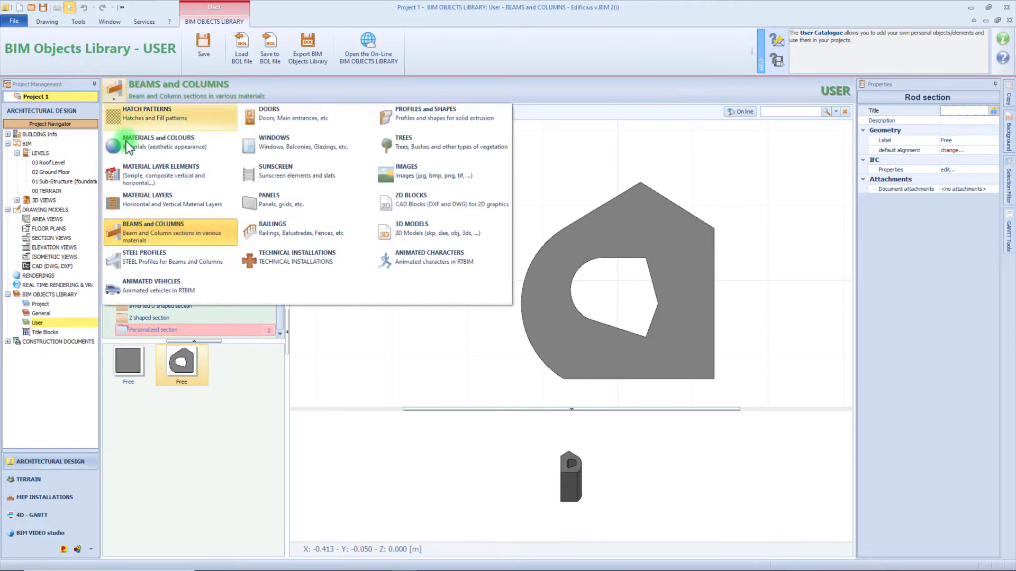
left_click(138, 256)
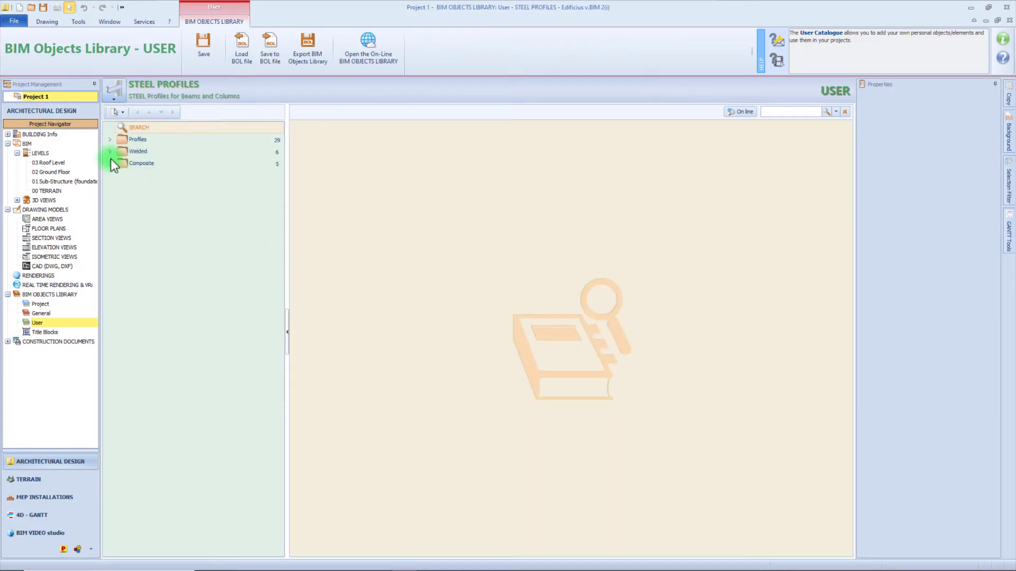
left_click(110, 161)
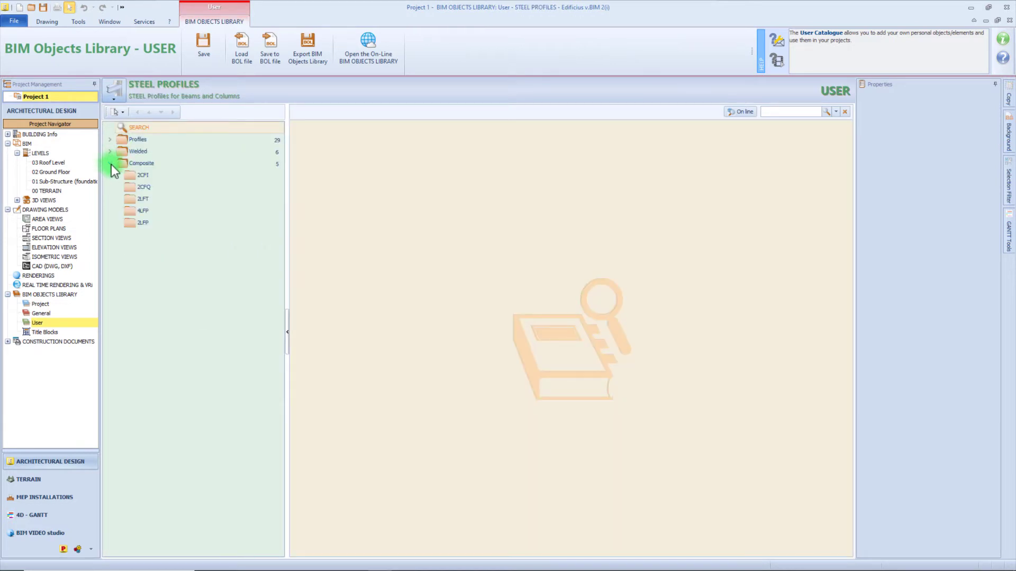
left_click(150, 171)
right_click(151, 171)
mouse_move(192, 189)
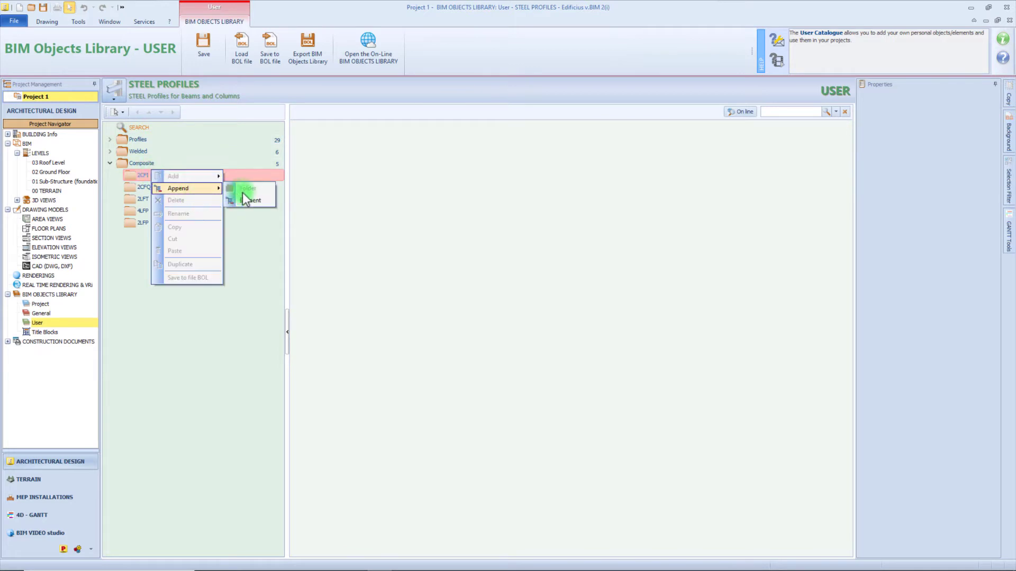
left_click(248, 200)
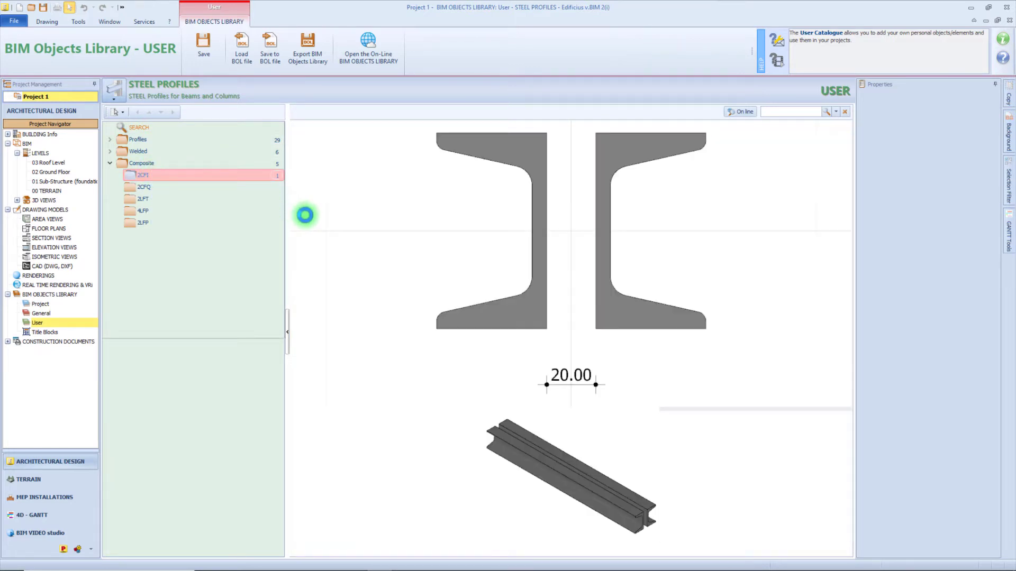
left_click(305, 215)
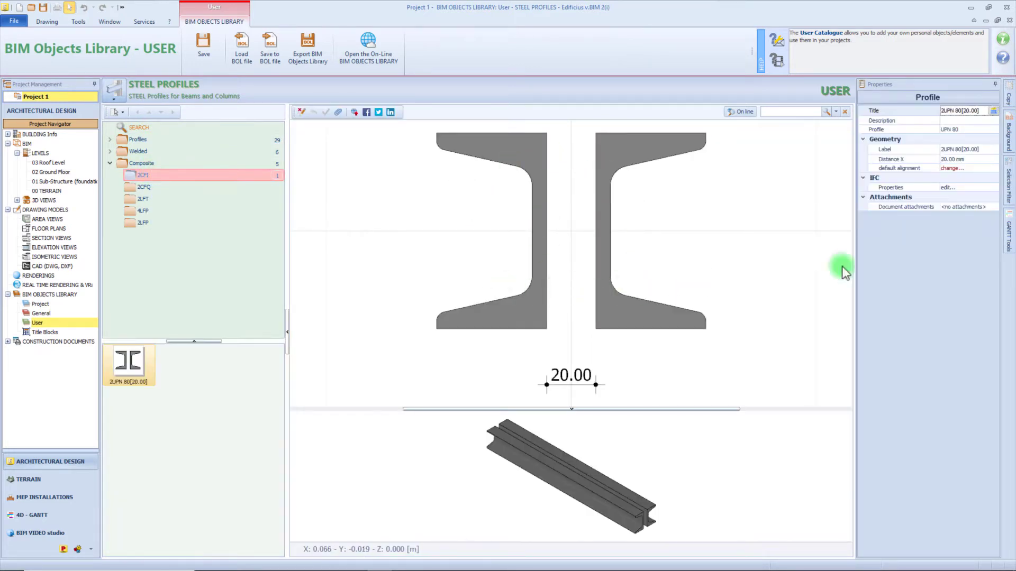
- Set the Distance X between the two UPN 80 profiles to 30 mm
left_click(974, 158)
type("300")
key("Return")
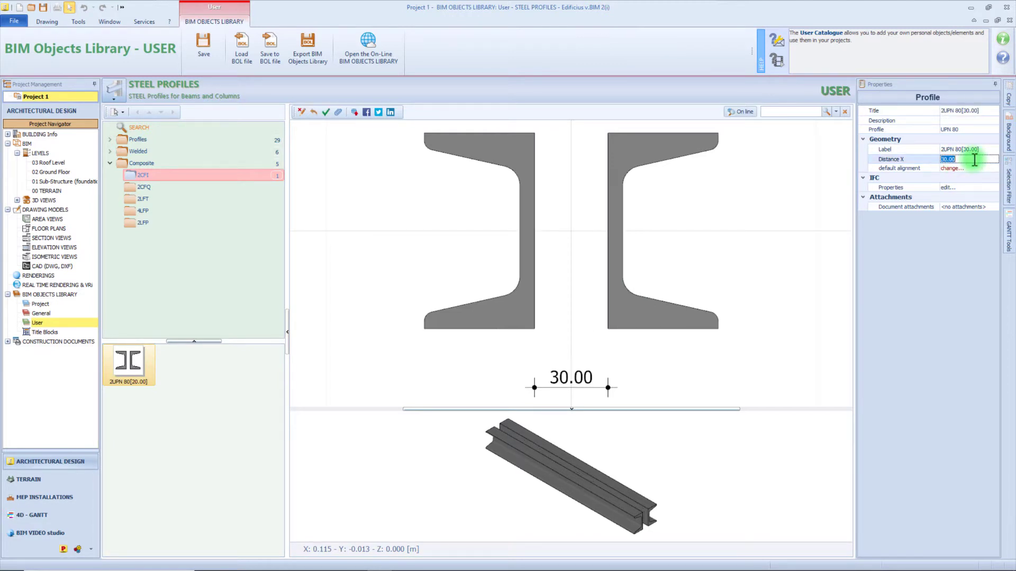
left_click(975, 160)
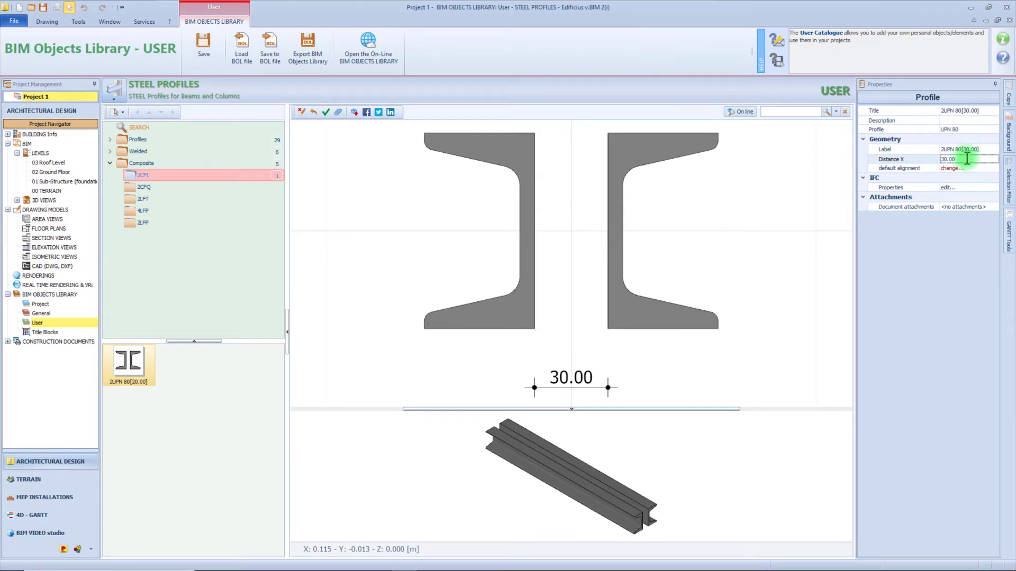
- Switch the library to the doors category and add a new folder to it
left_click(113, 98)
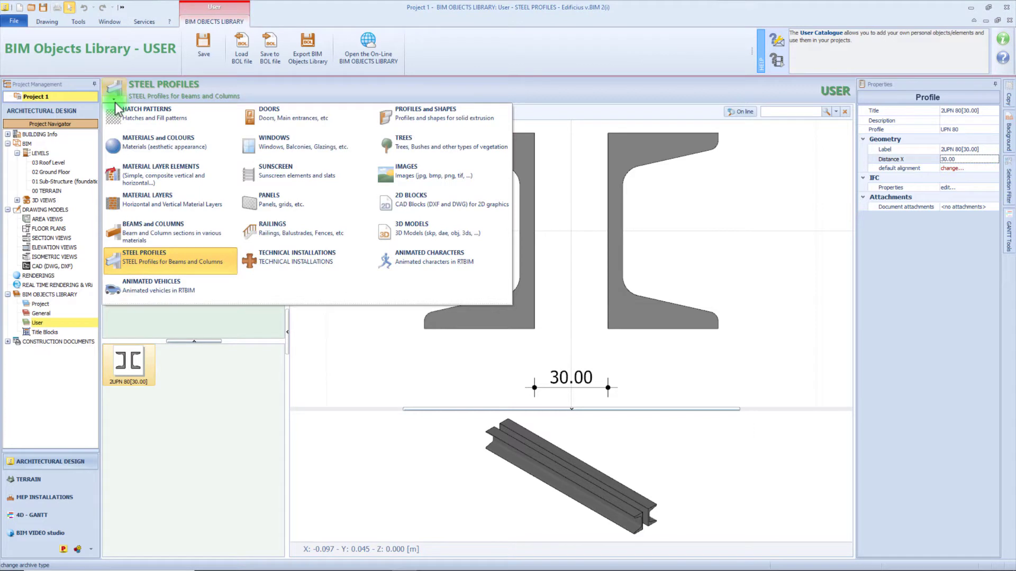
left_click(254, 119)
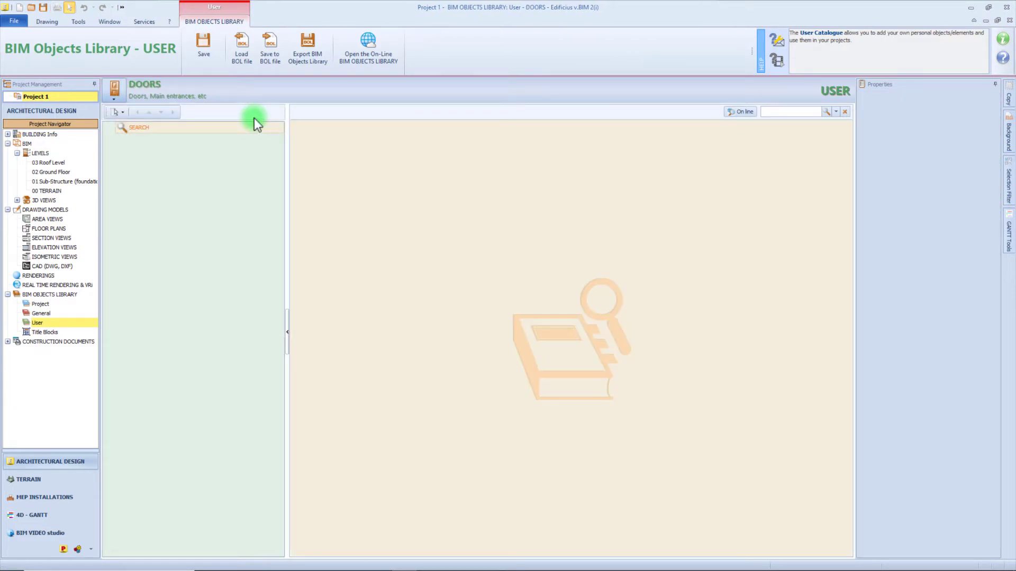
right_click(146, 157)
mouse_move(171, 163)
left_click(234, 165)
- Append a rectangular door to the new folder and set its width to 1.8 m
right_click(176, 160)
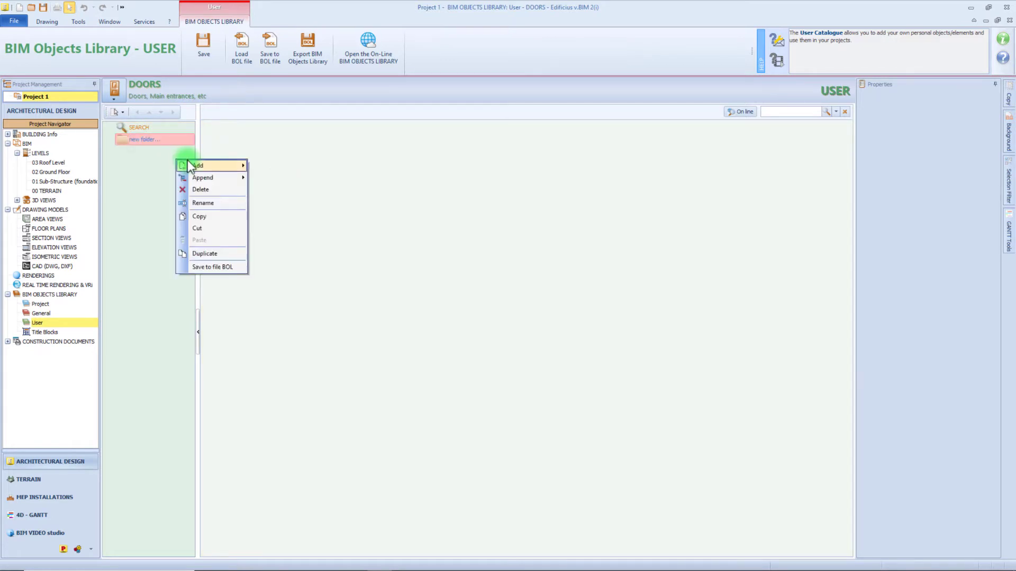
mouse_move(228, 178)
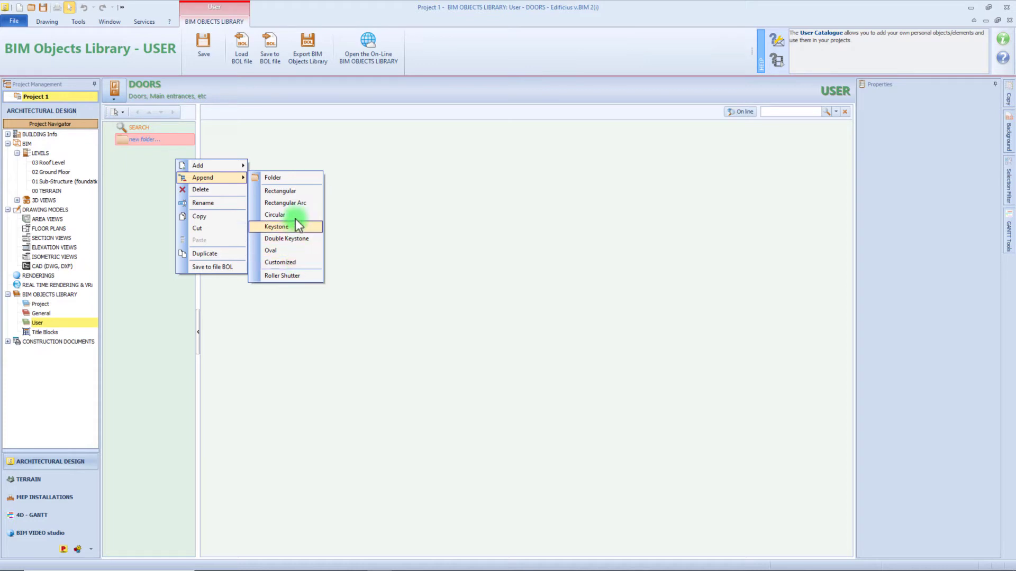
left_click(296, 194)
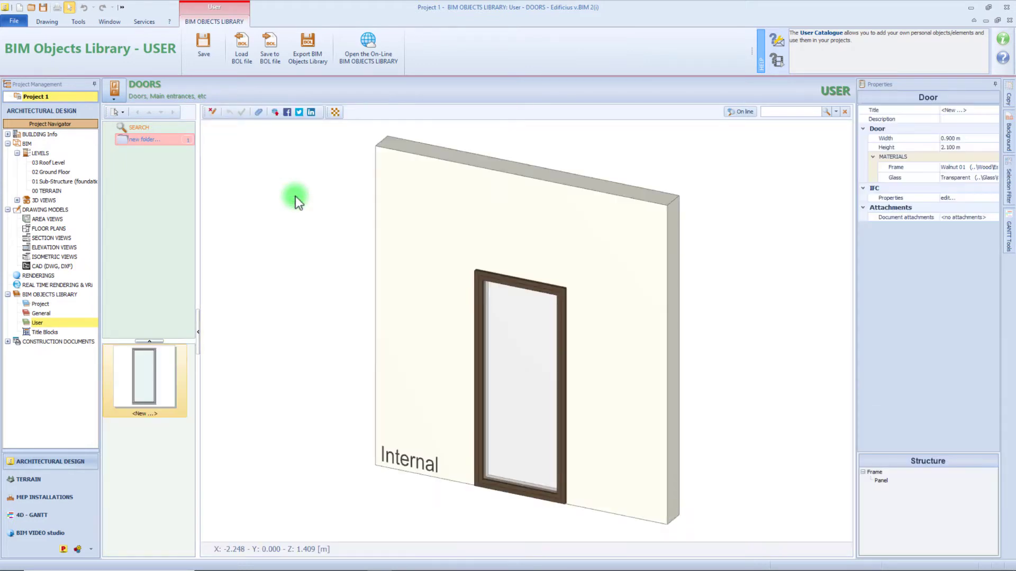
left_click(951, 138)
type("1.8")
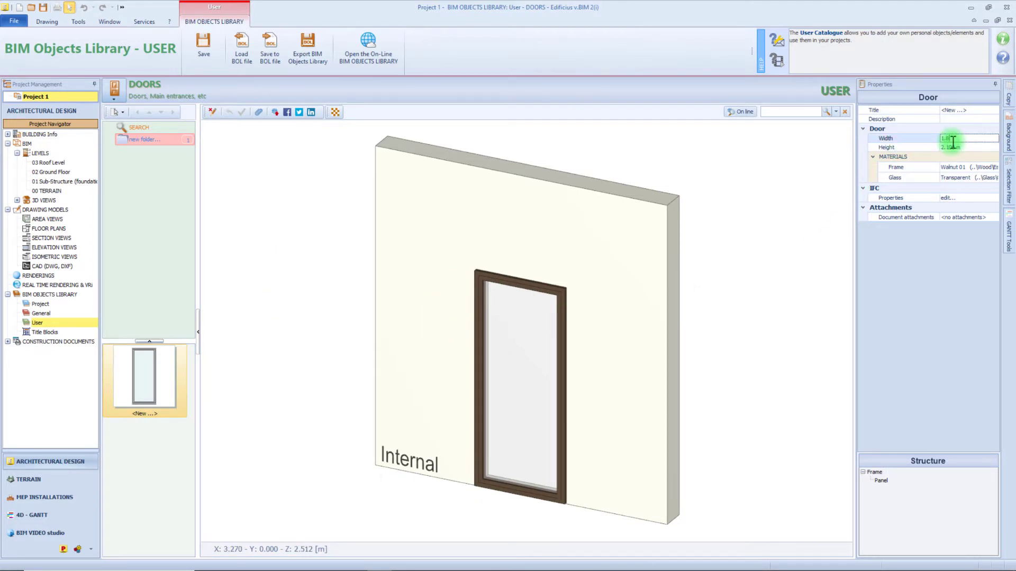
key("Return")
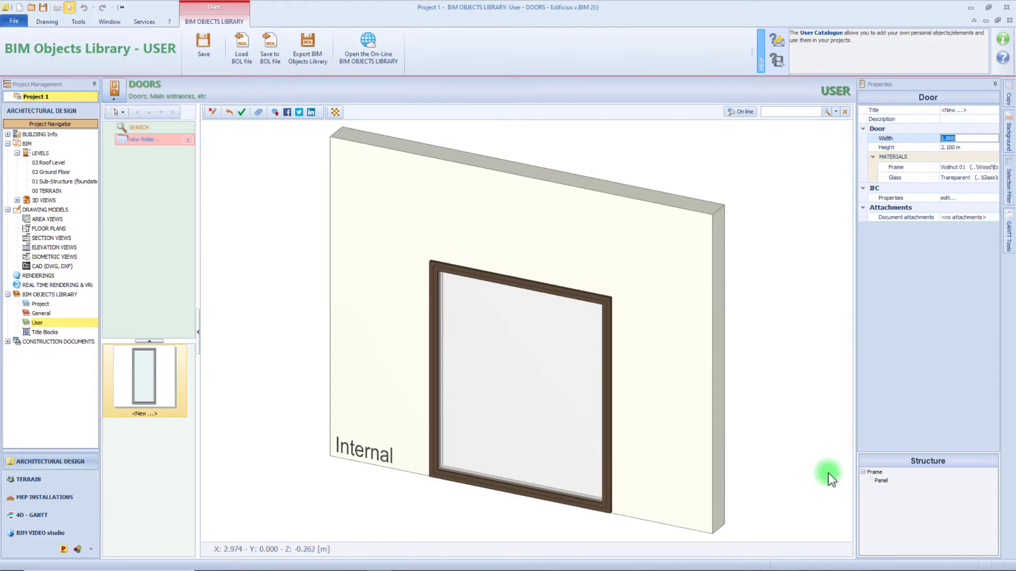
- Hide the bottom side of the door's outer frame
left_click(877, 472)
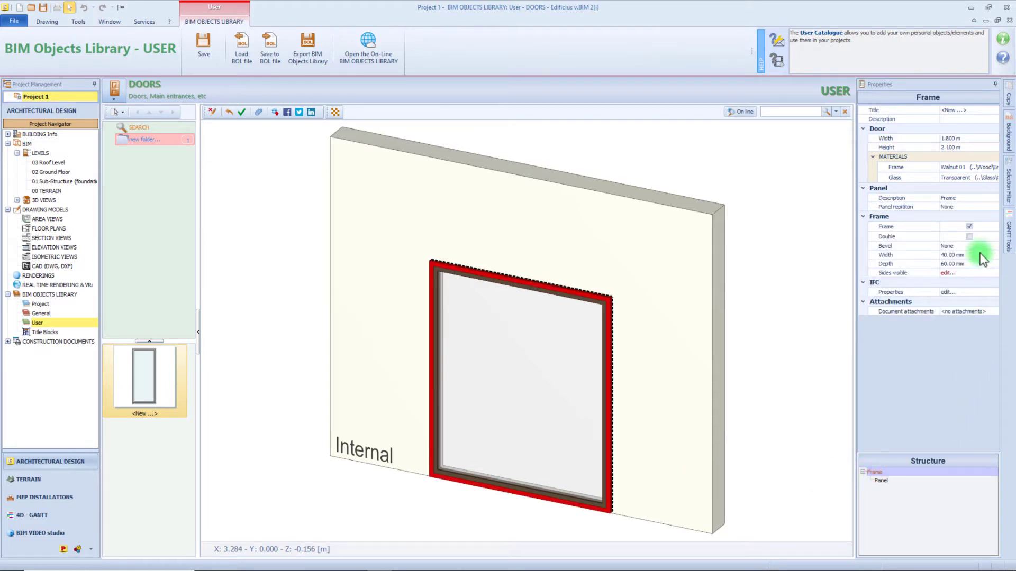
left_click(980, 273)
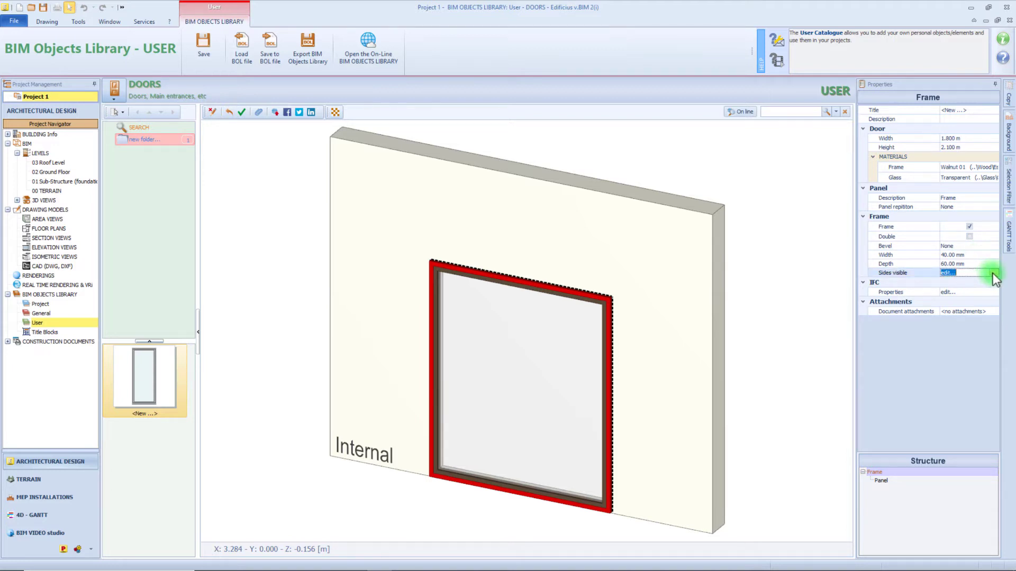
left_click(992, 273)
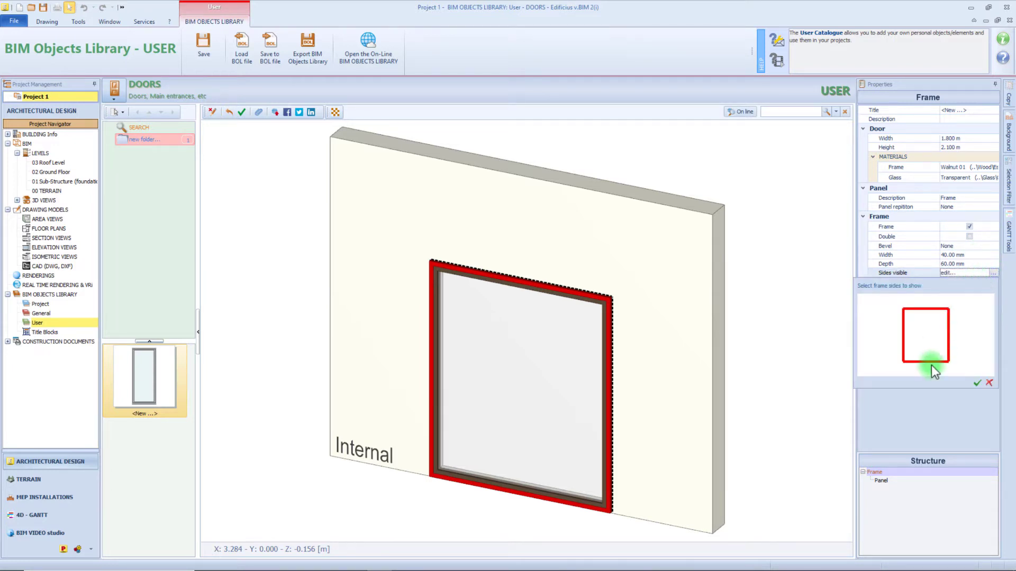
left_click(976, 383)
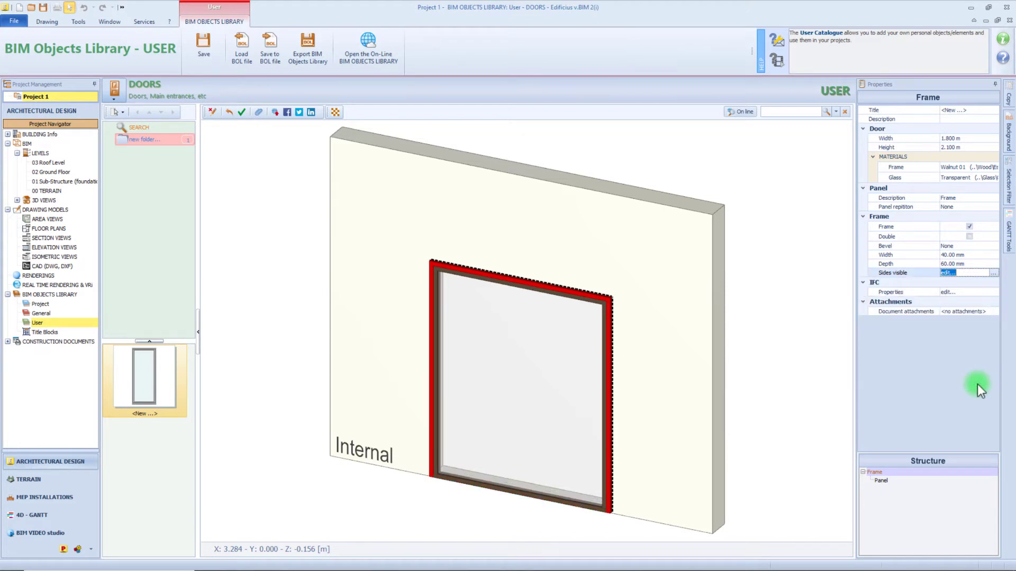
- Turn off the main panel's own frame and divide it into 3 vertical interior panels
left_click(962, 304)
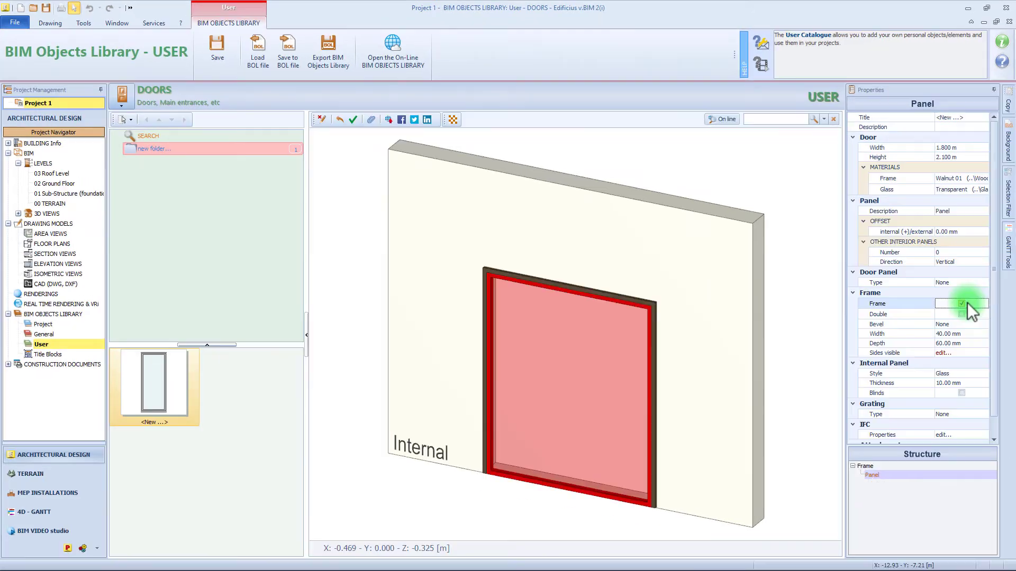
left_click(962, 304)
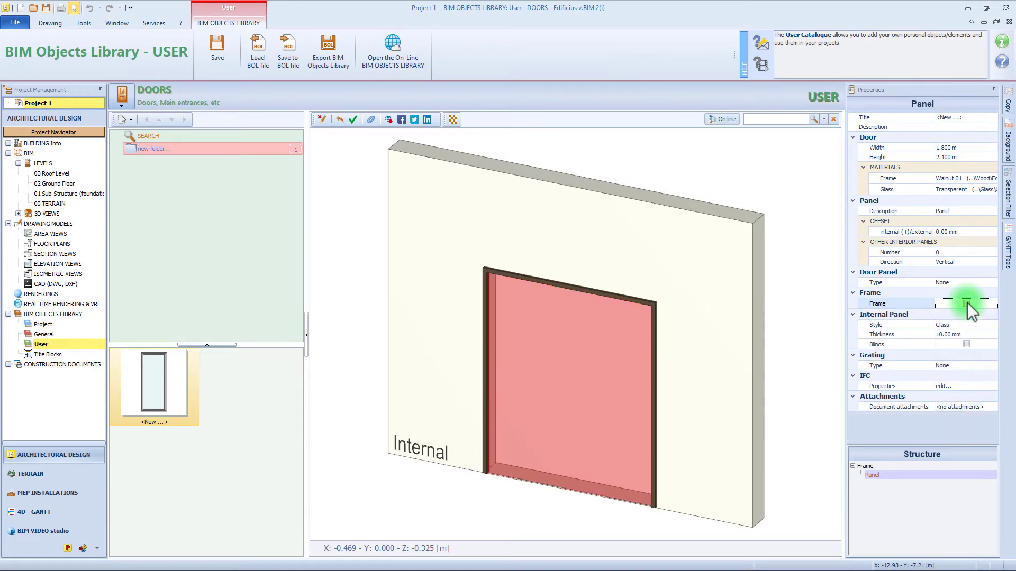
left_click(978, 262)
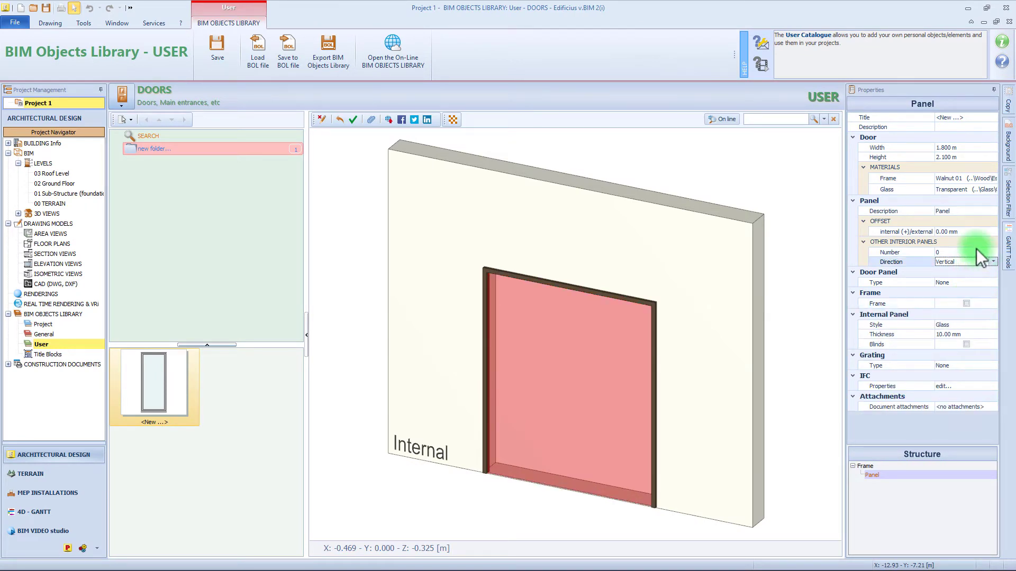
left_click(989, 253)
type("3")
key("Return")
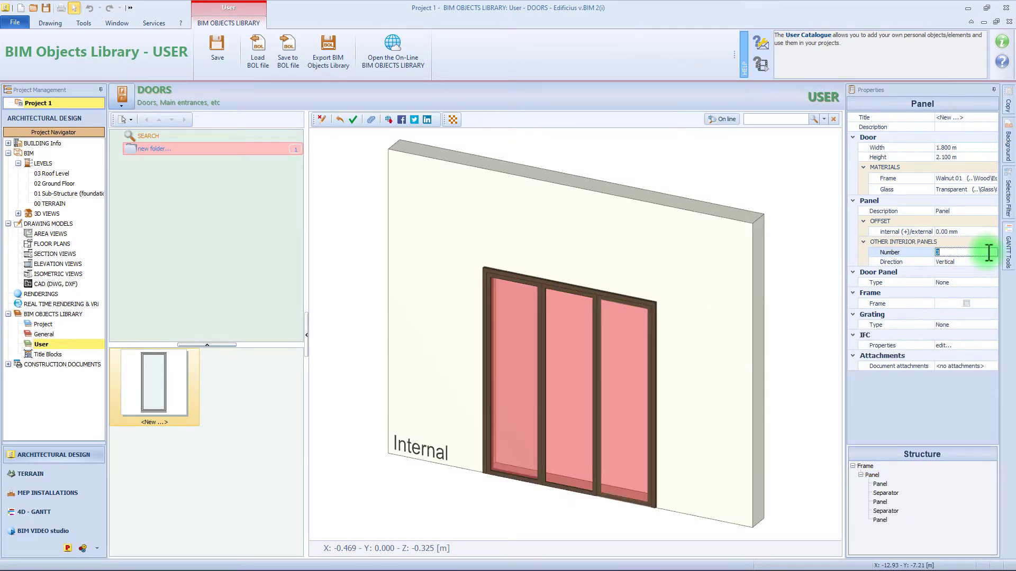
- Set the leftmost panel's size to 20 percent and hide the bottom side of its frame
left_click(520, 398)
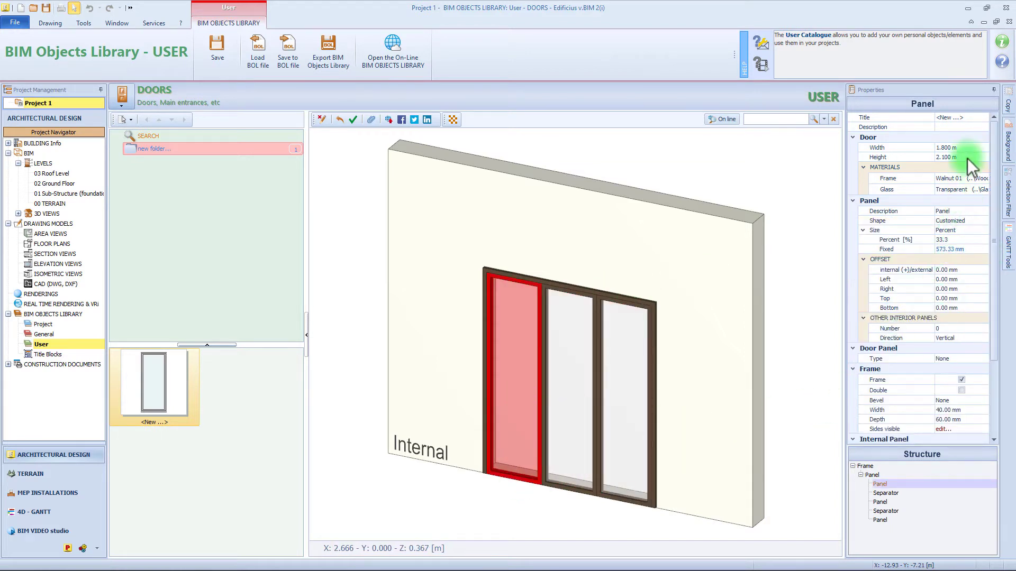
left_click(974, 240)
type("20")
key("Return")
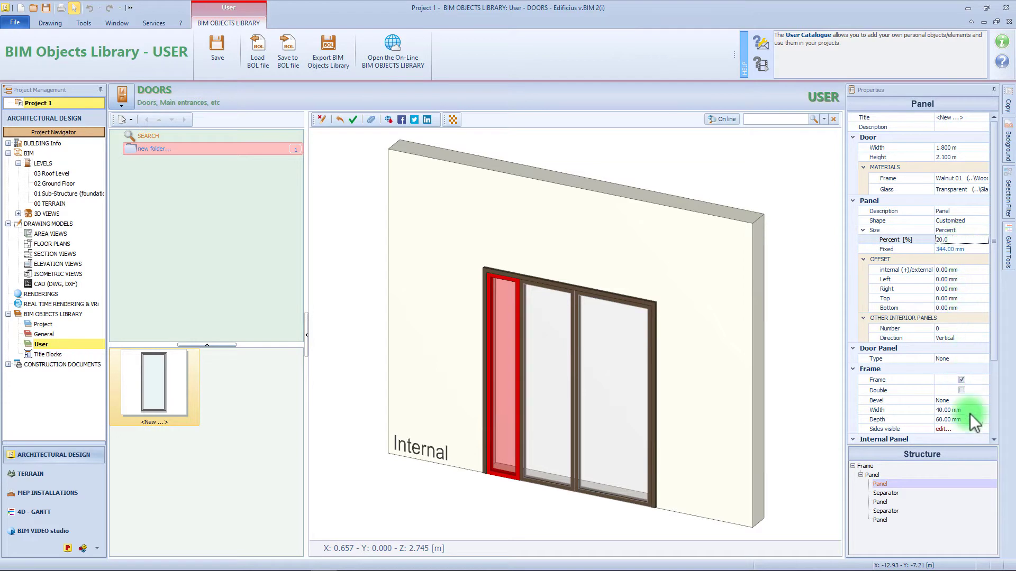
scroll(970, 412, "down", 3)
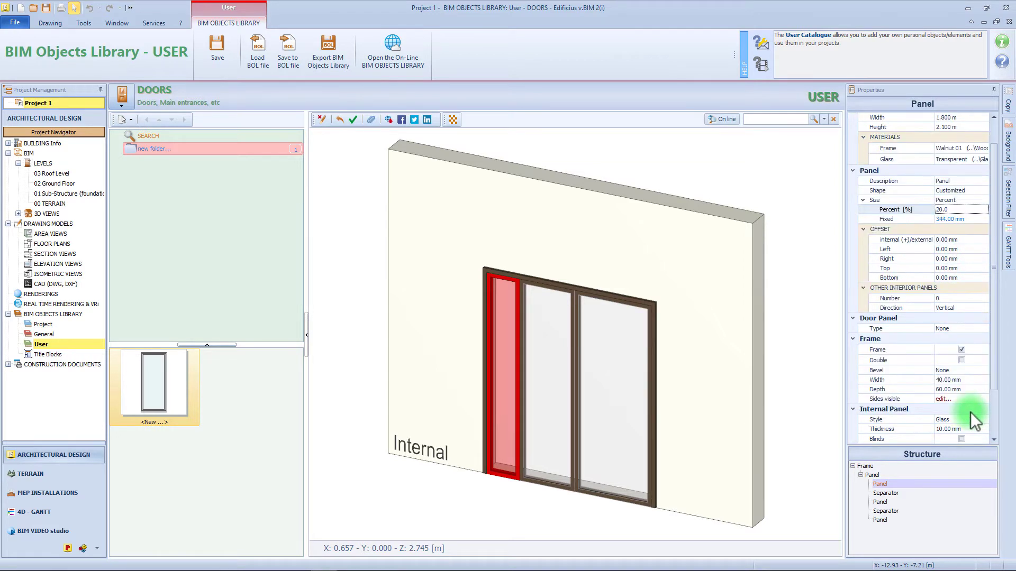
left_click(973, 335)
left_click(982, 336)
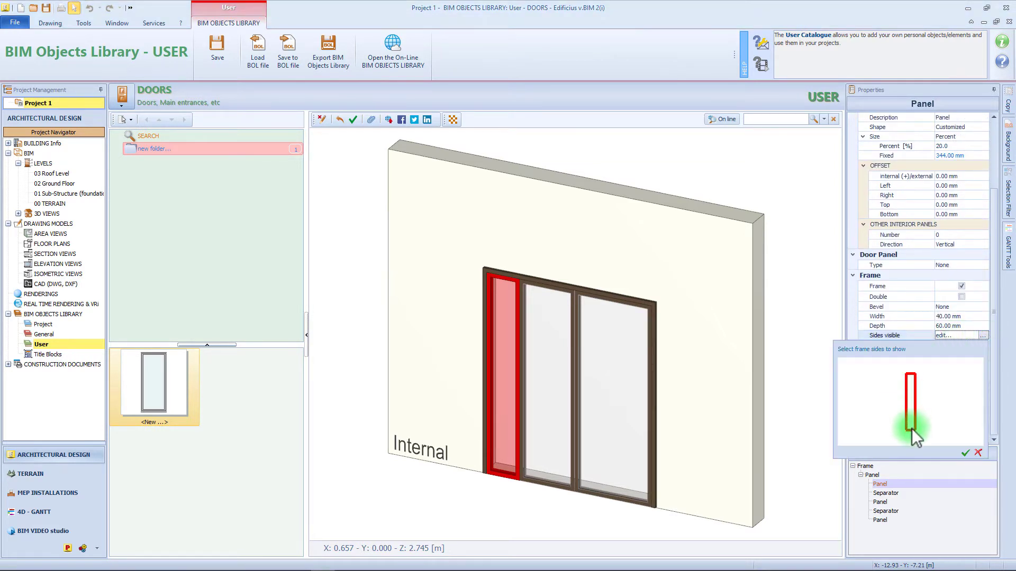
left_click(964, 453)
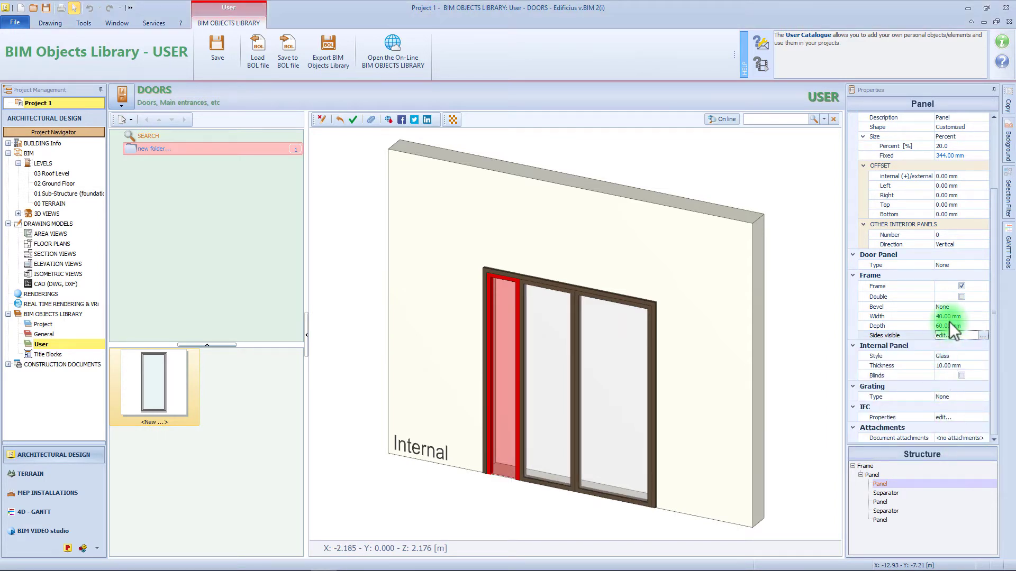
- Divide the narrow left panel into 2 interior panels with the Horizontal direction
left_click(968, 245)
left_click(983, 244)
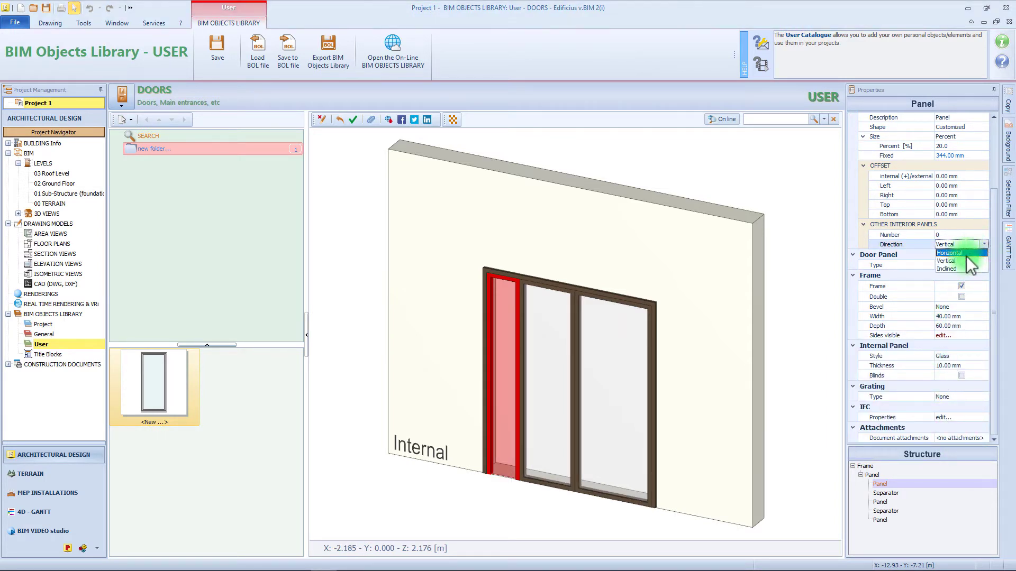
left_click(958, 253)
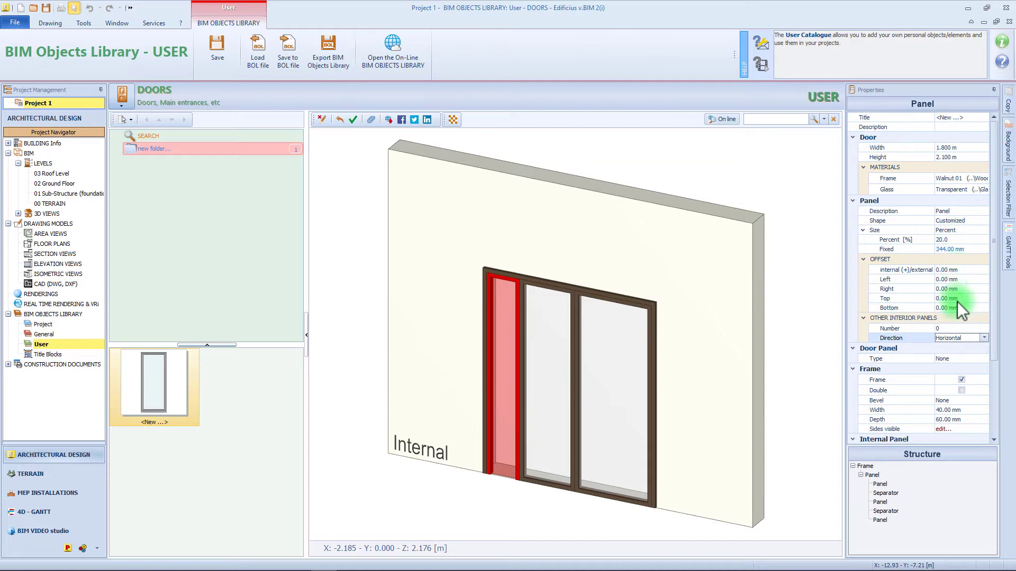
left_click(955, 328)
type("1")
key("Return")
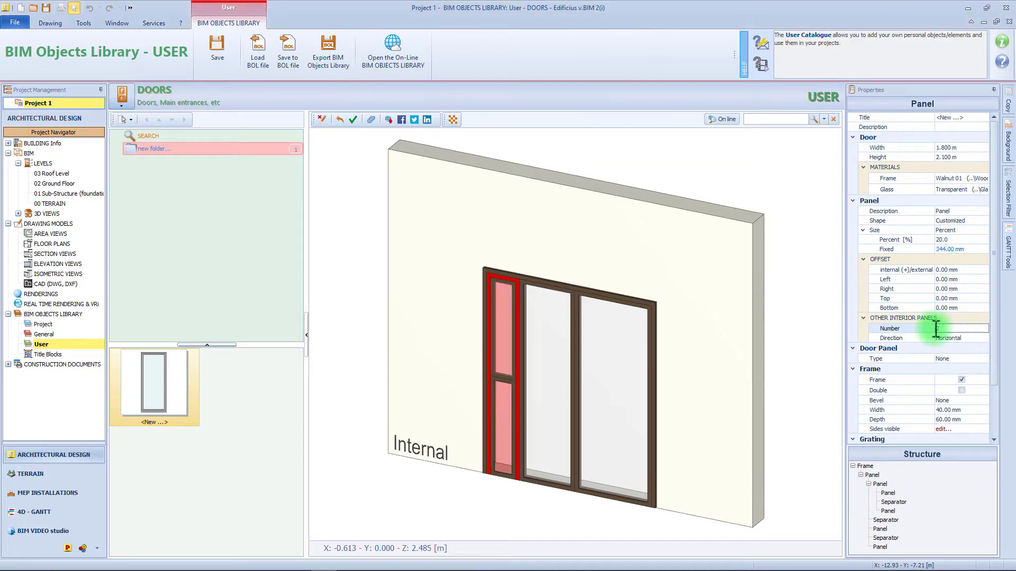
- Hide the left and right frame sides of the two stacked panels in the narrow left section
left_click(503, 412, "ctrl")
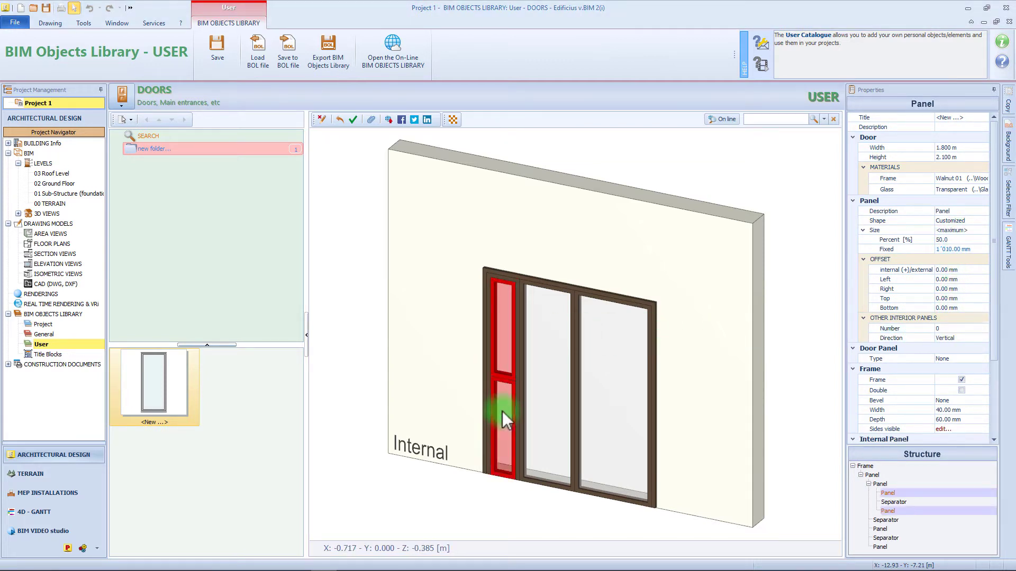
left_click(983, 429)
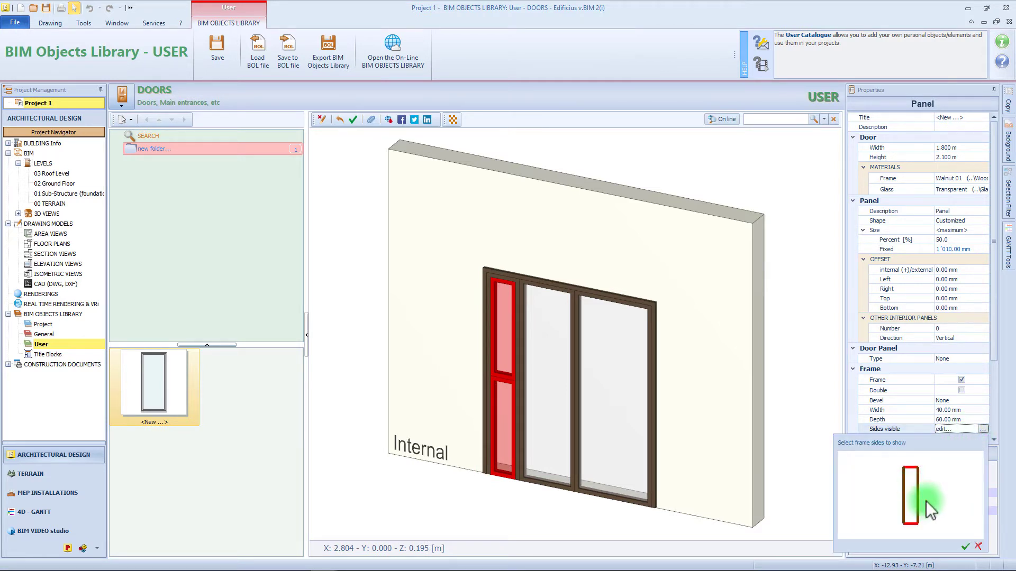
left_click(964, 545)
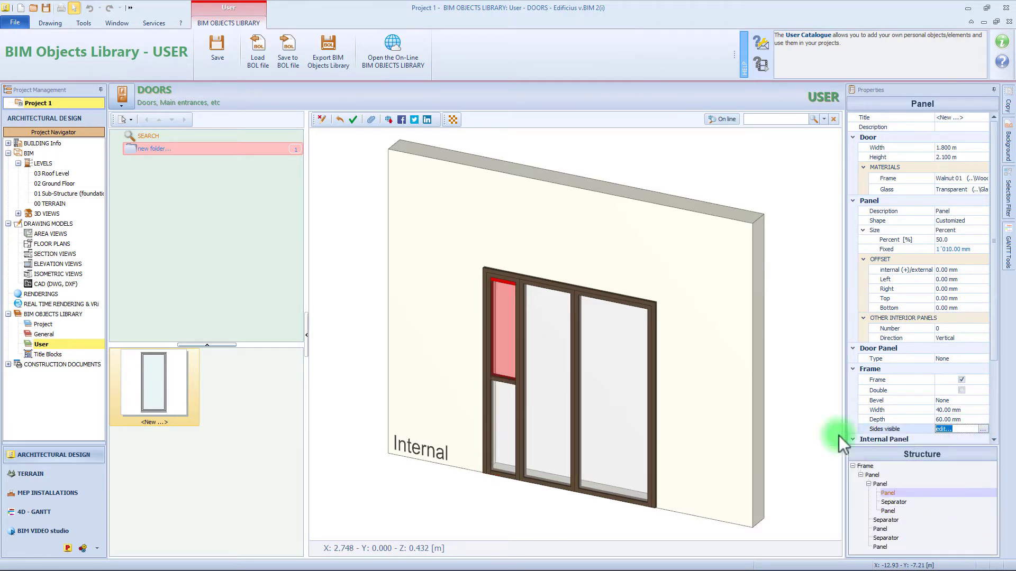
- Change the internal panel style of both stacked left panels to Panel
left_click(505, 418, "ctrl")
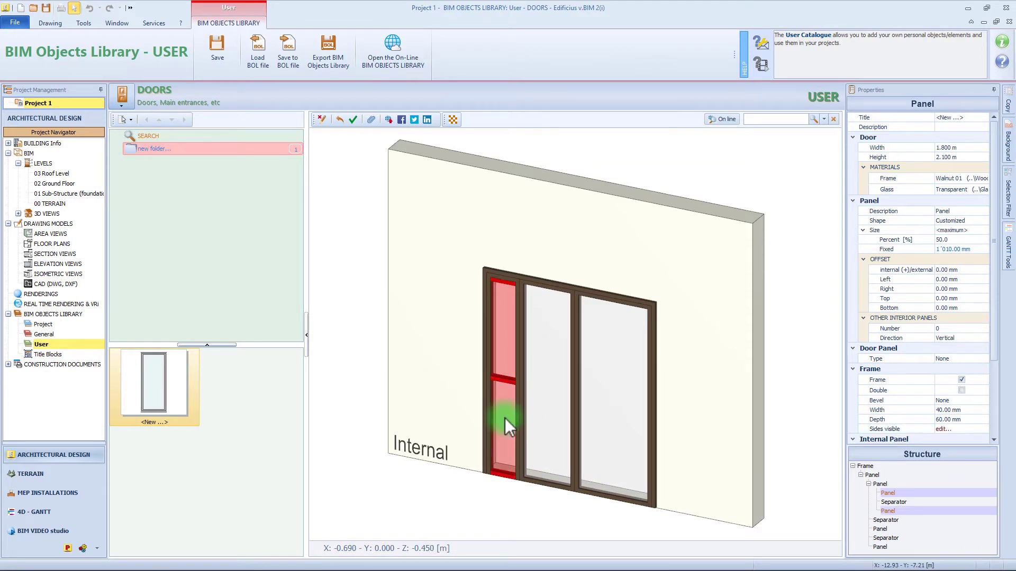
scroll(920, 425, "down", 3)
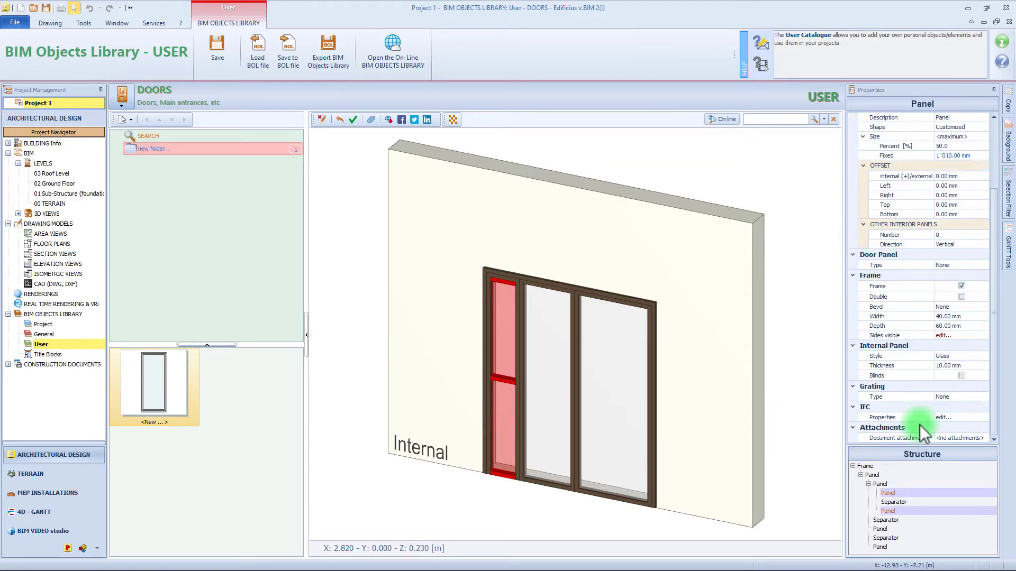
left_click(972, 356)
left_click(984, 356)
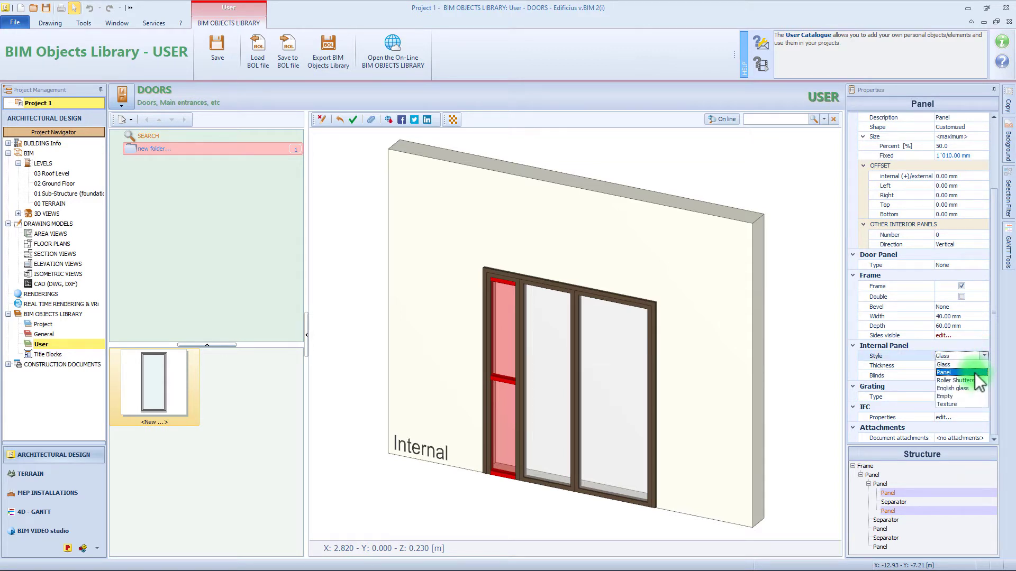
left_click(975, 373)
- Set the frame bevel of the narrow left section to Both and inspect the result up close
left_click(979, 299)
left_click(985, 297)
left_click(965, 329)
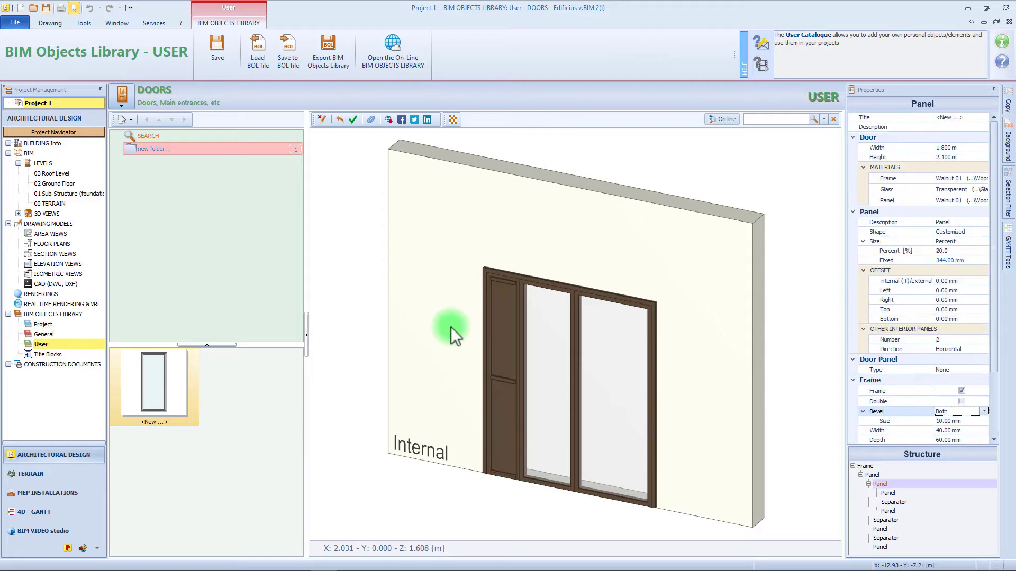
scroll(451, 334, "up", 5)
scroll(499, 379, "down", 5)
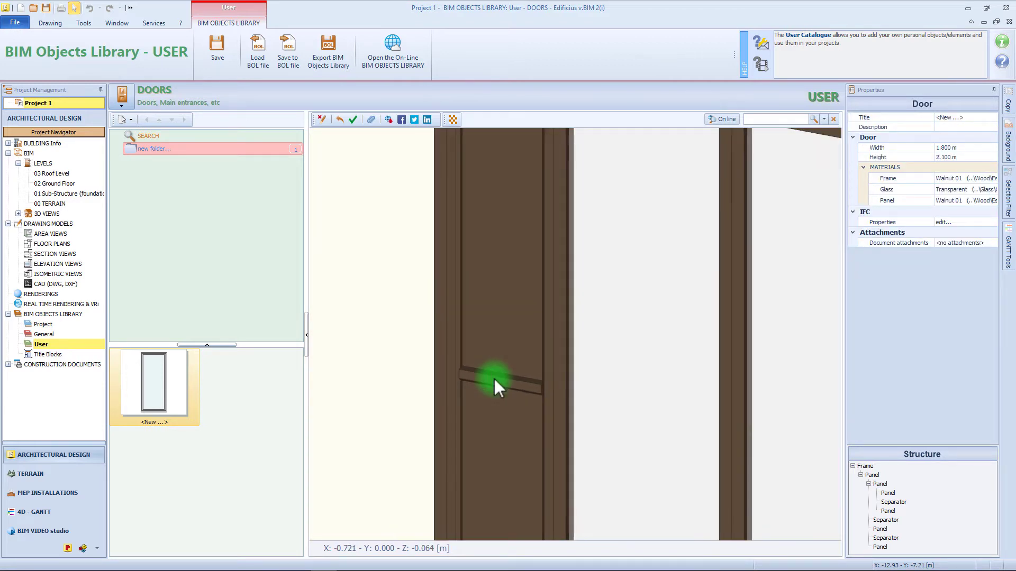
- Set the middle glass panel's size to 40 percent
left_click(516, 309)
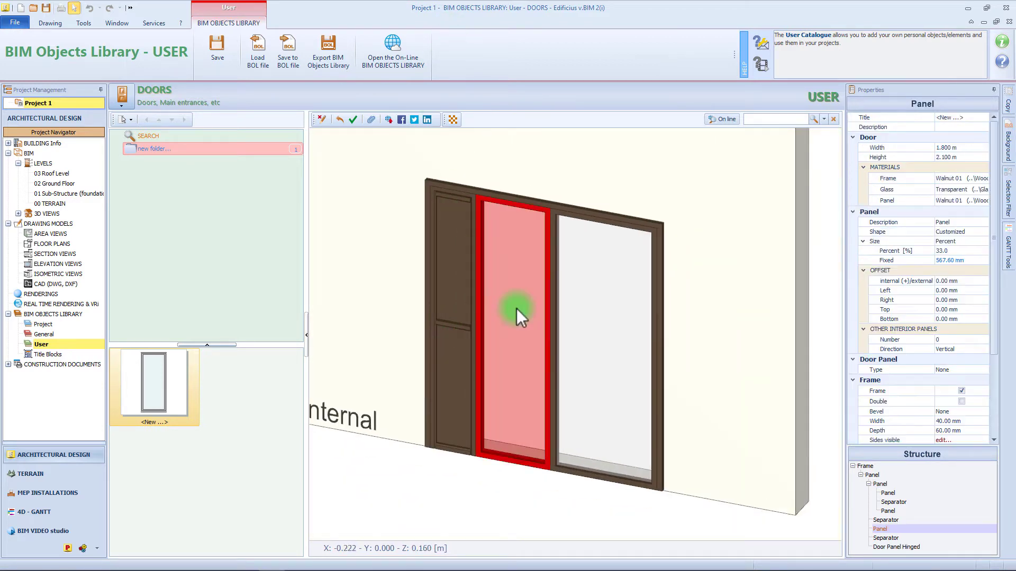
left_click(956, 251)
type("40")
key("Return")
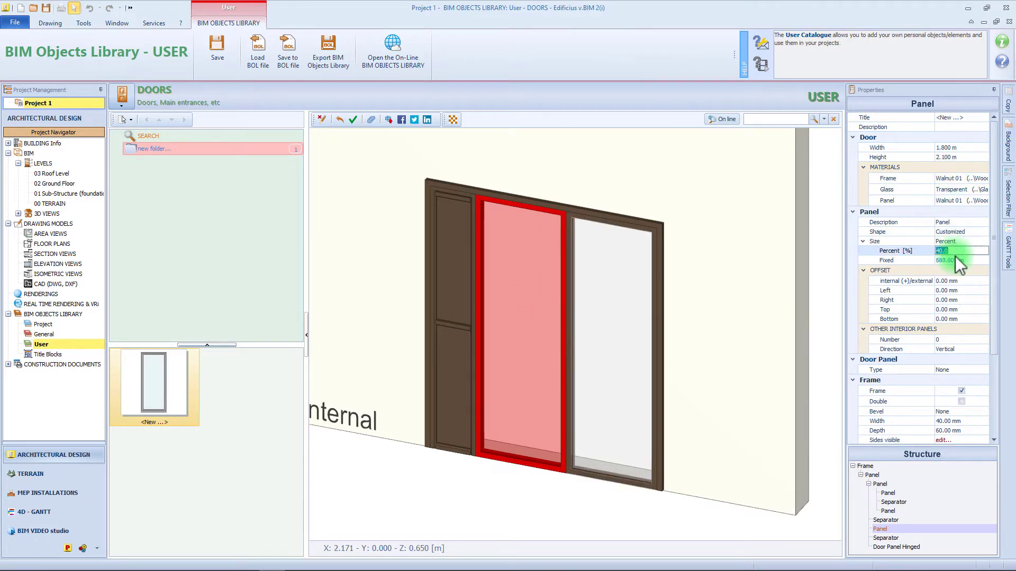
- Make the middle and right panels Hinged door panels, and pick the middle leaf to show its opening
left_click(637, 334)
left_click(986, 369)
left_click(984, 369)
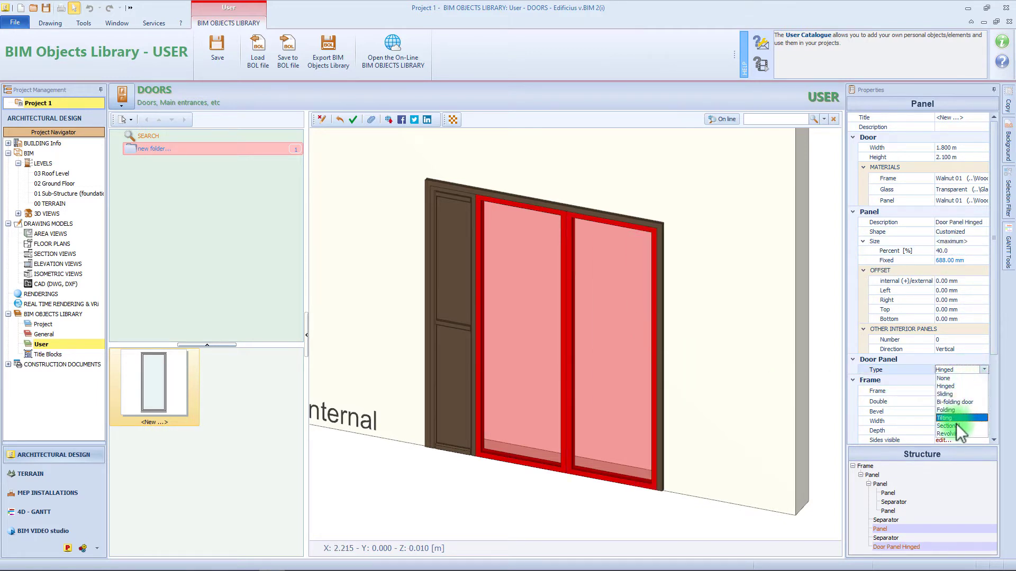
left_click(962, 388)
left_click(538, 353)
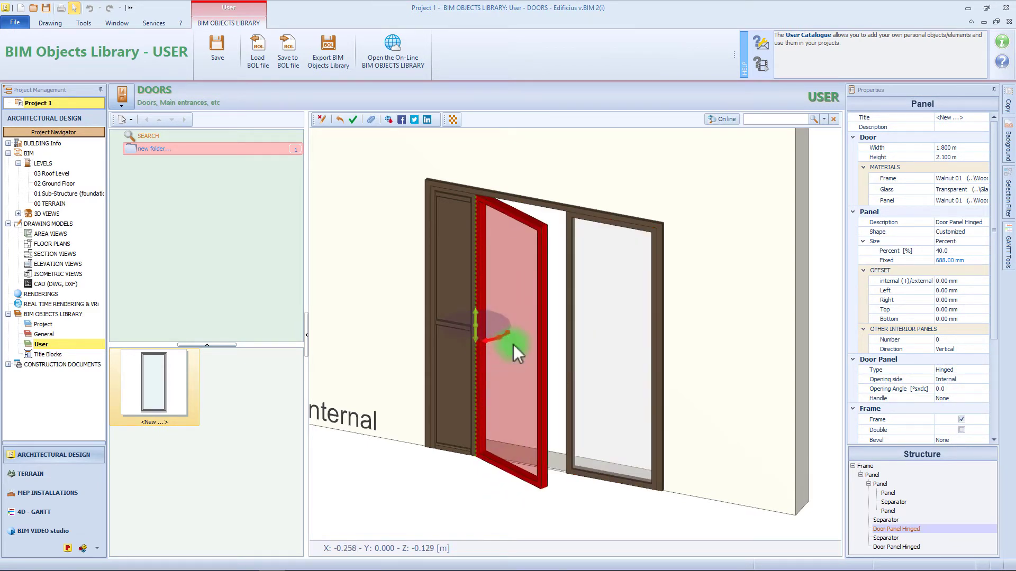
- Swing the right hinged leaf open and hide the bottom frame side of both hinged leaves
left_click(569, 346)
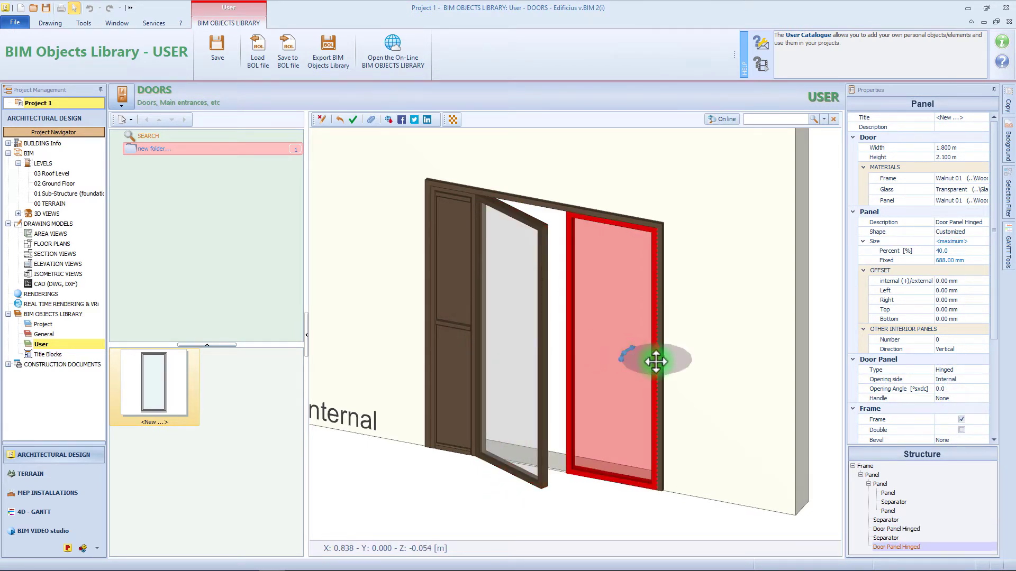
left_click(609, 369)
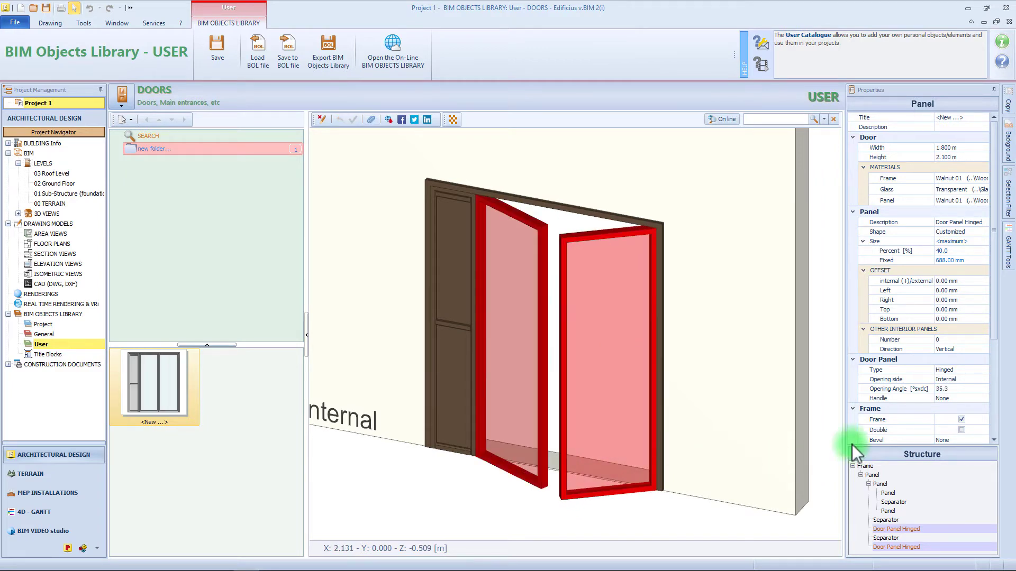
scroll(969, 271, "down", 3)
left_click(970, 364)
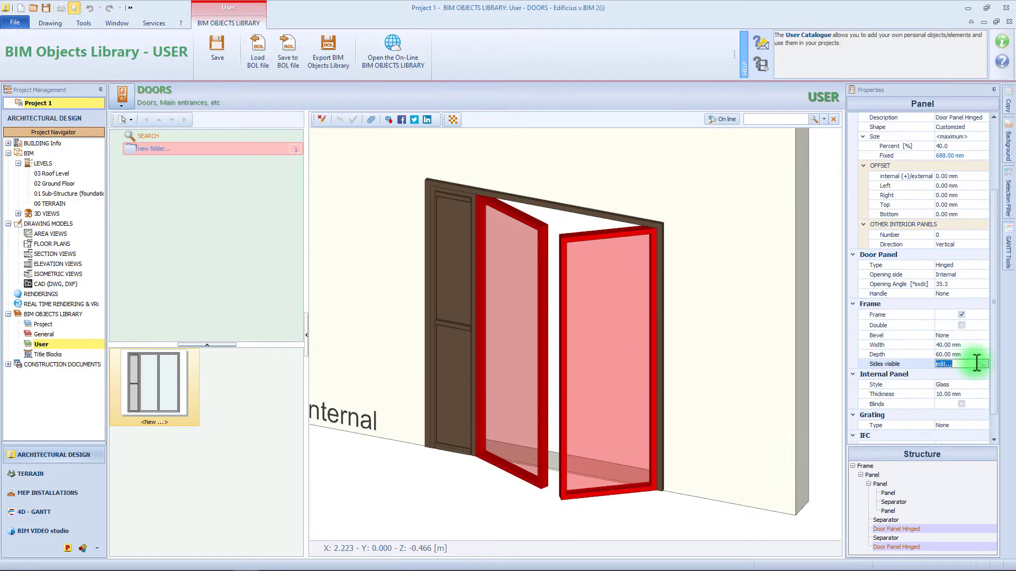
left_click(965, 481)
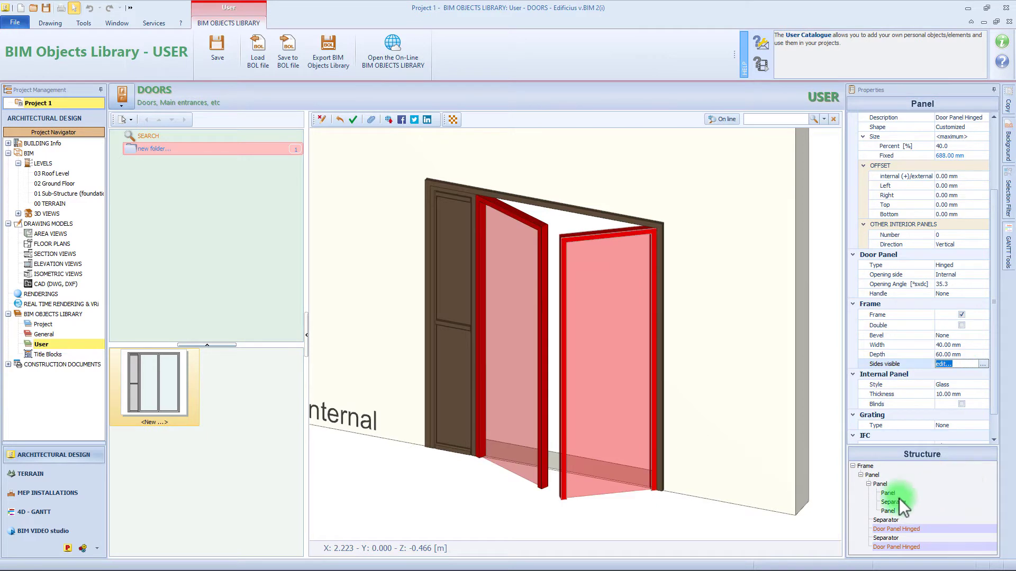
- Divide both hinged leaves into 2 interior panels in the Horizontal direction
left_click(958, 243)
left_click(967, 267)
left_click(966, 339)
type("2")
key("Return")
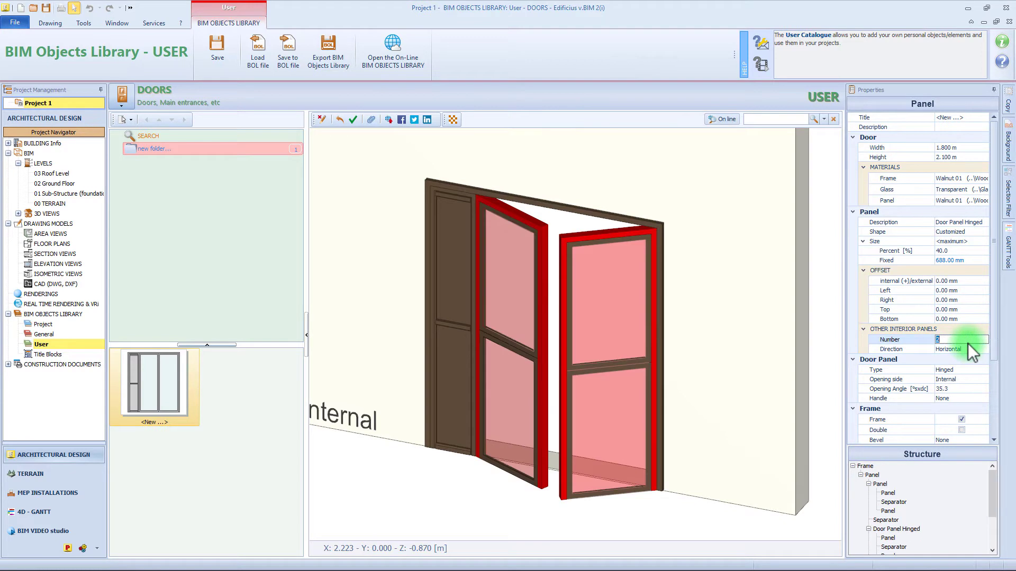
- Hide the vertical frame sides of the leaves' inner panels, and set their frame width to 100 mm with bevel Both
left_click(529, 333)
scroll(957, 402, "down", 1)
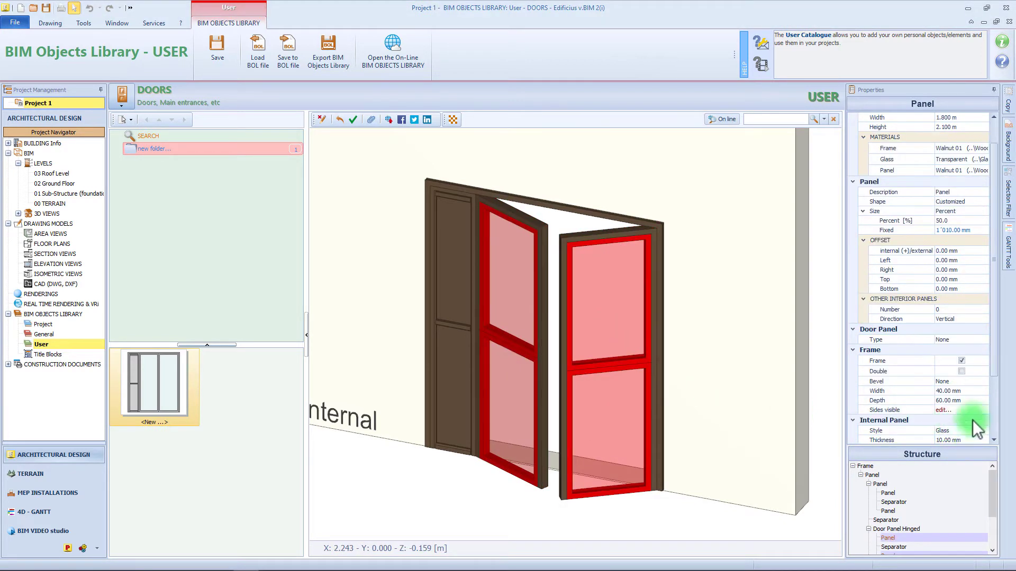
left_click(982, 410)
left_click(965, 528)
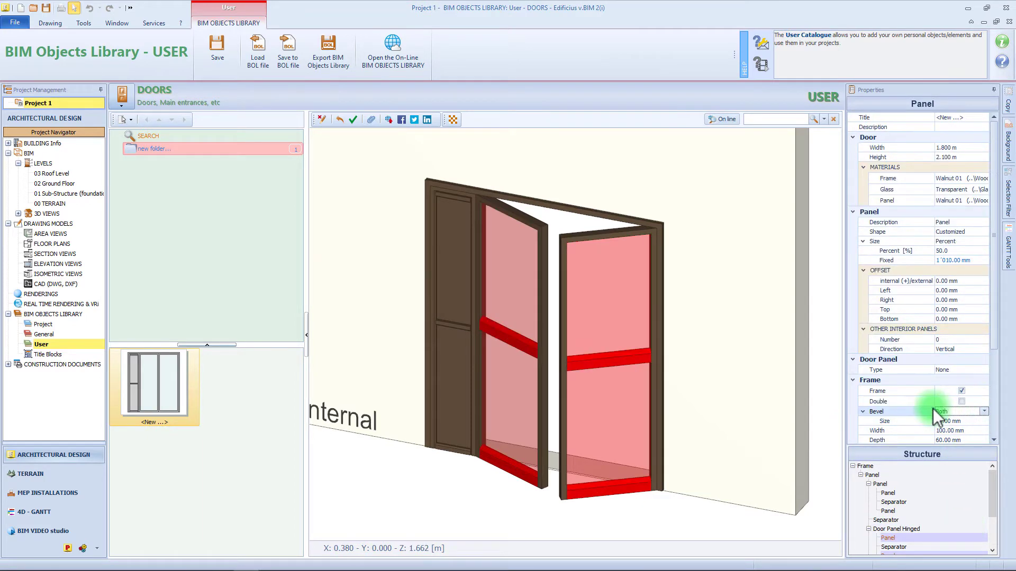
- Change the internal panel style of all inner panels in the two leaves from glass to Panel
scroll(949, 355, "down", 2)
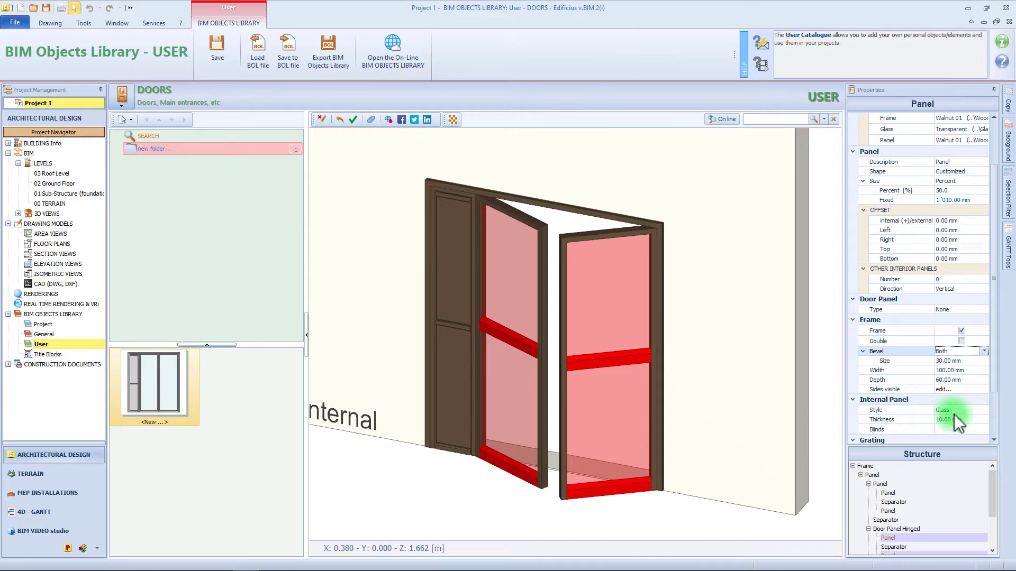
left_click(976, 411)
left_click(967, 424)
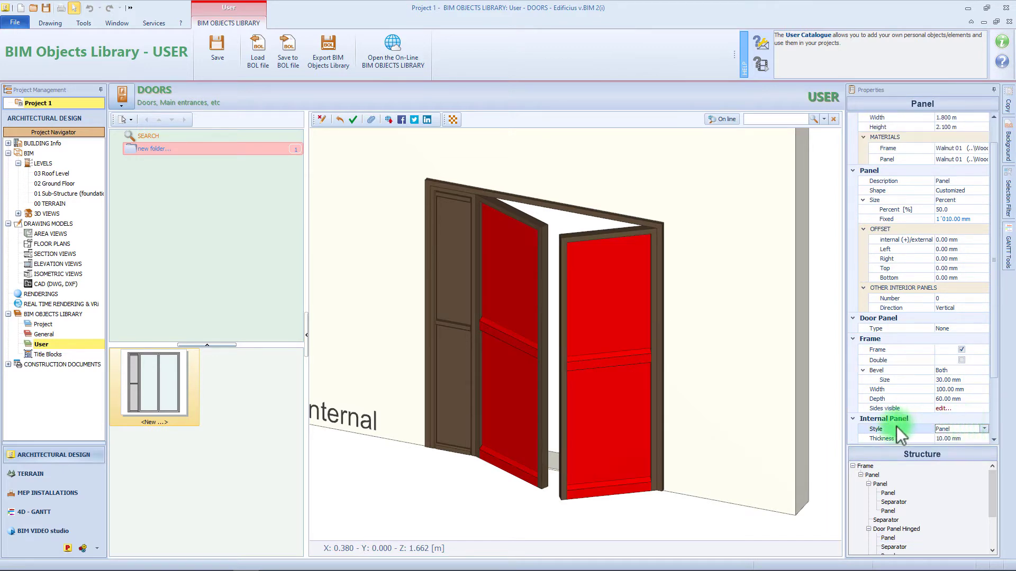
- Set the handle of both hinged leaves to Both and apply the changes to the door
scroll(887, 468, "down", 2)
left_click(894, 475)
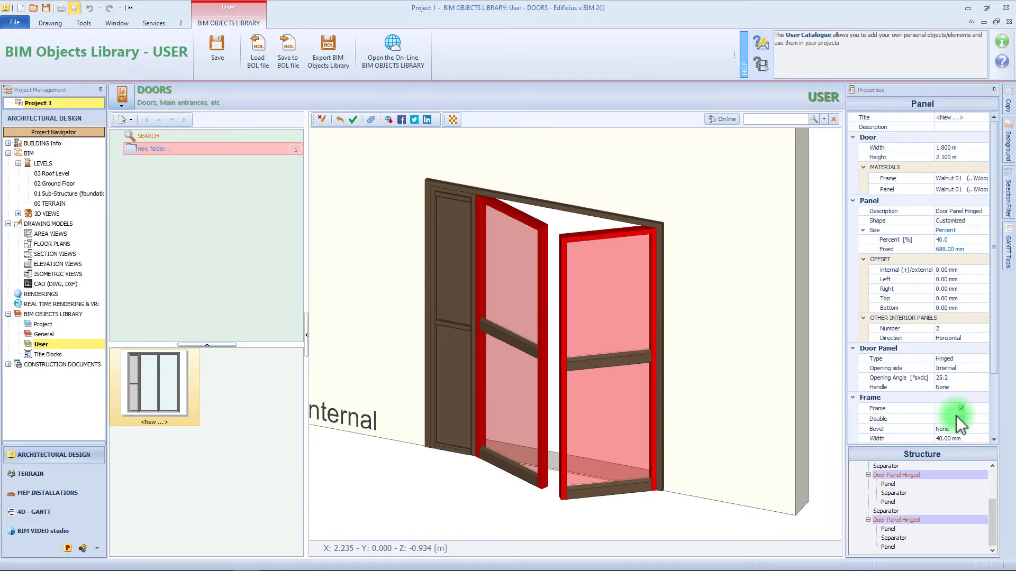
left_click(954, 385)
left_click(963, 410)
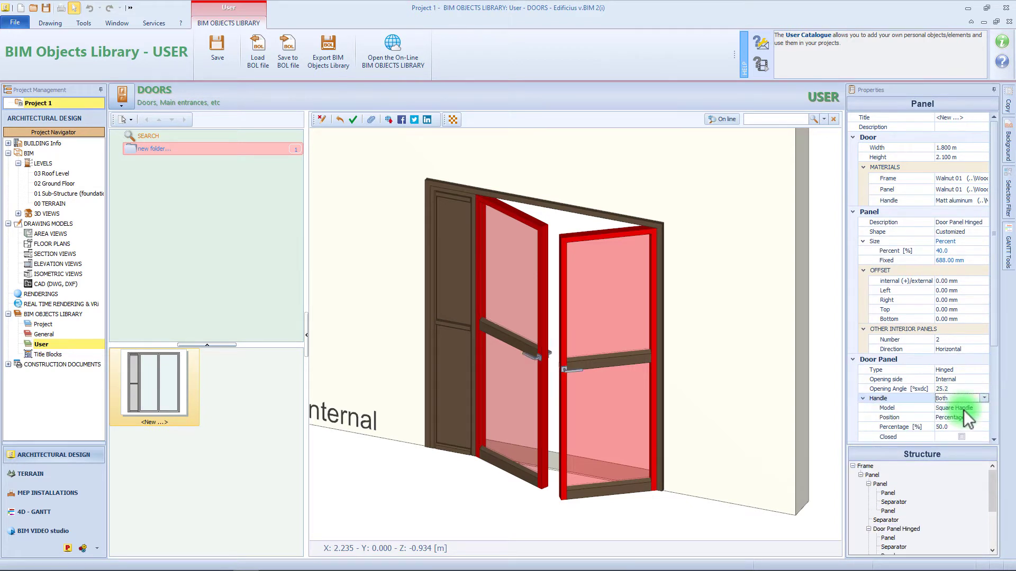
left_click(806, 515)
left_click(354, 123)
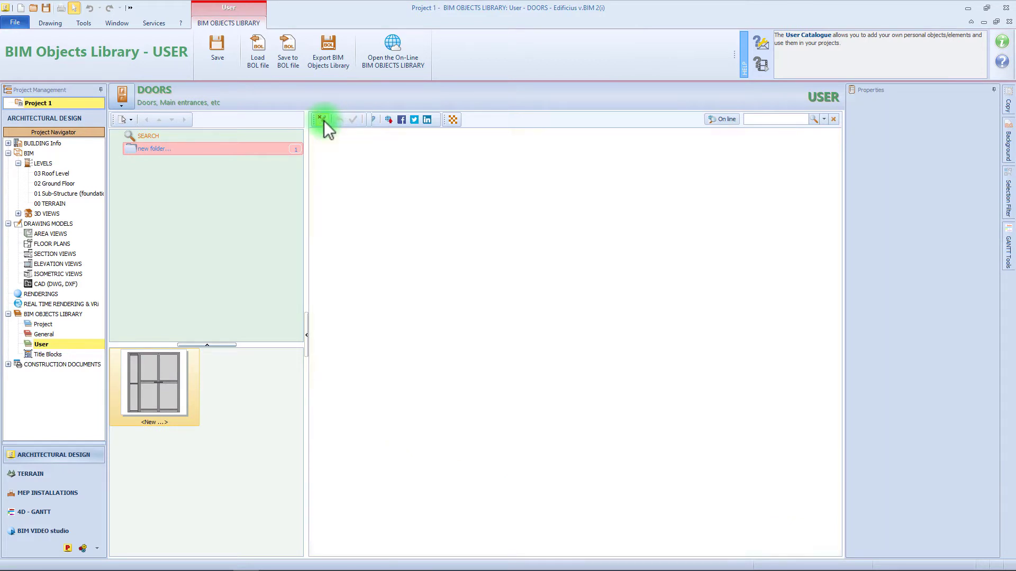
- Switch the user library to the Windows category and add a folder with the default name
left_click(125, 106)
left_click(291, 136)
left_click(195, 181)
right_click(195, 181)
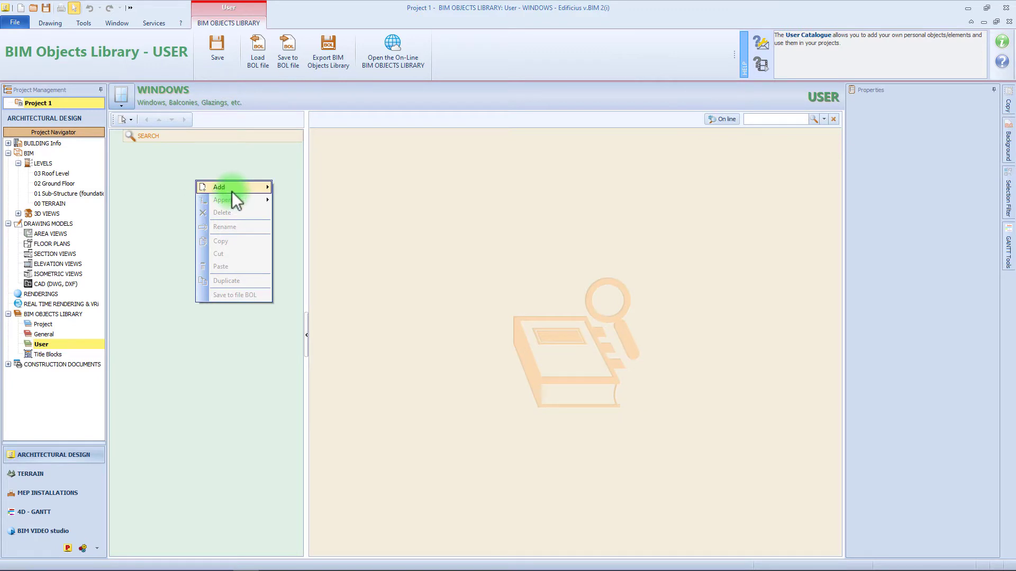
mouse_move(233, 192)
left_click(287, 189)
right_click(257, 157)
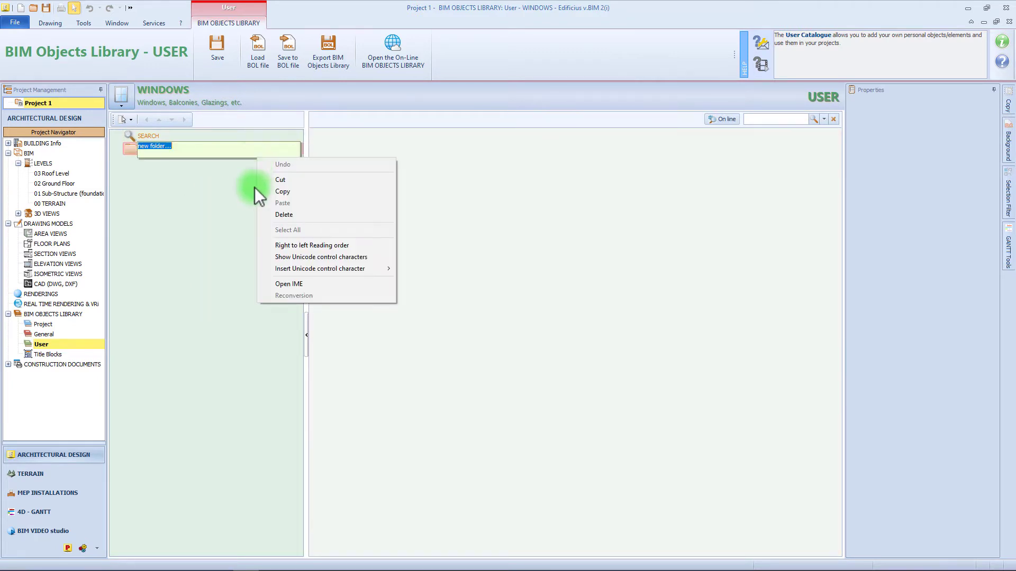
left_click(233, 179)
- Append a Rectangular window to the new folder
right_click(242, 155)
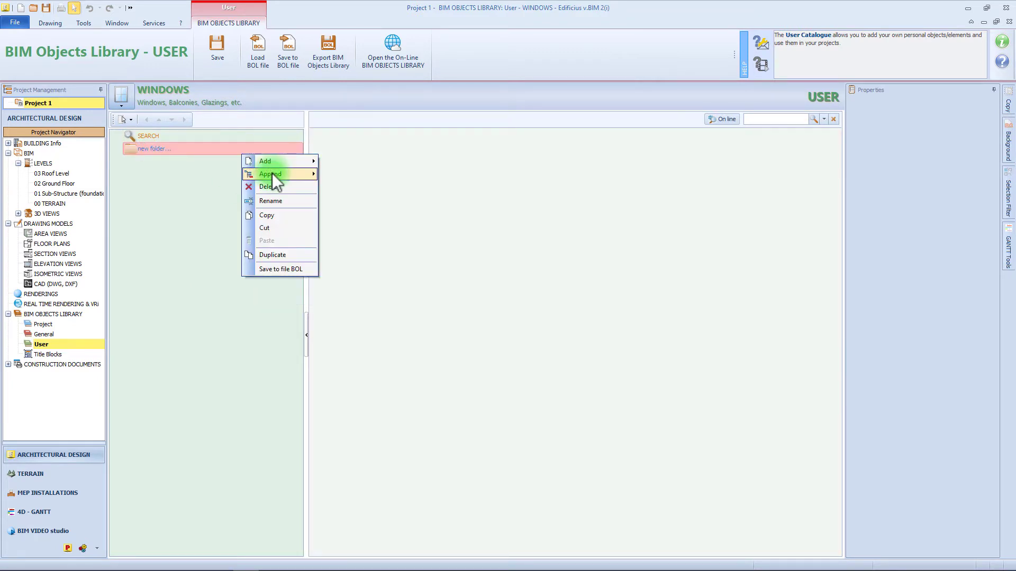
mouse_move(272, 174)
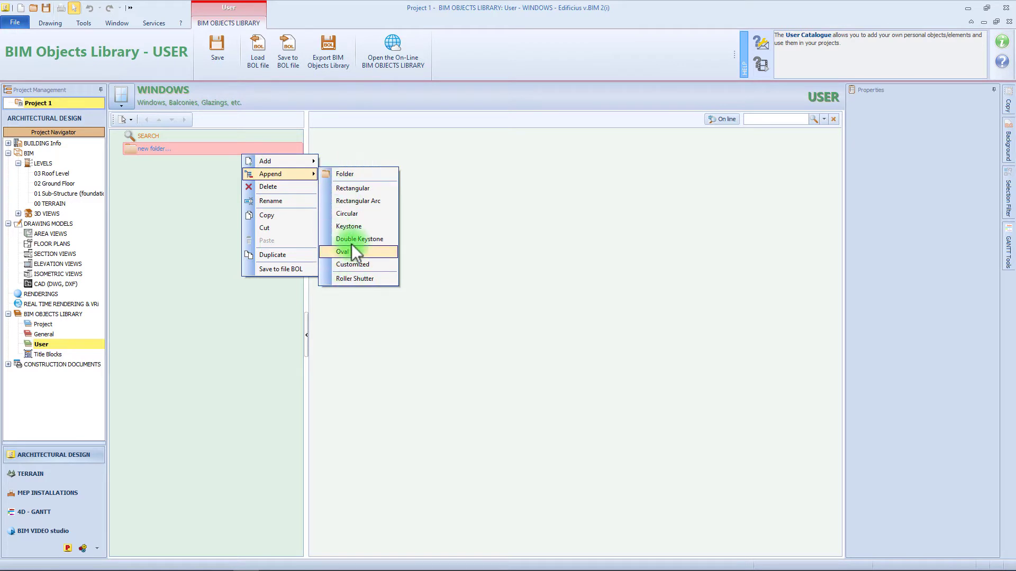
left_click(357, 193)
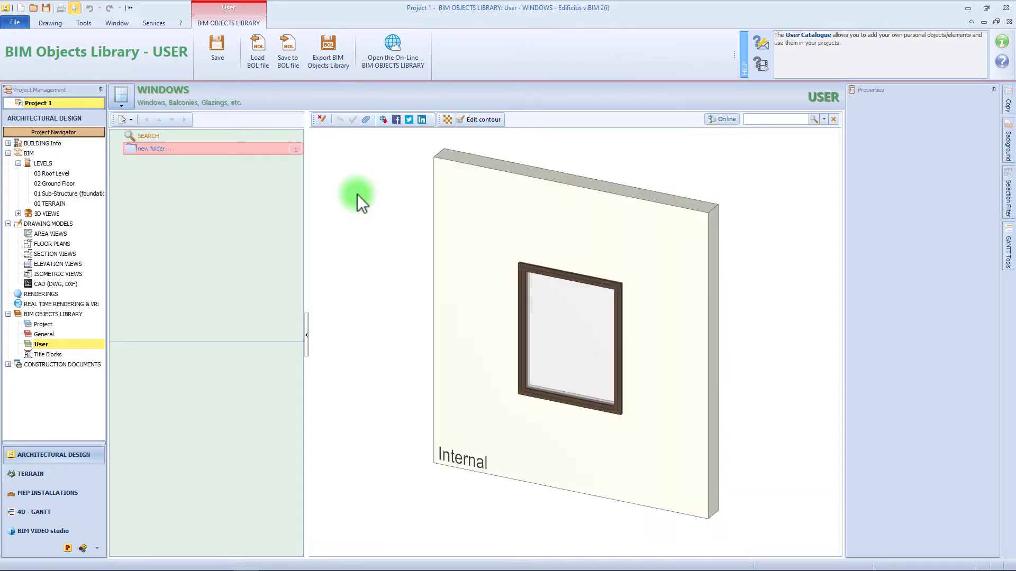
- Set the window's width to 1.8 m and its height to 2 m
left_click(623, 311)
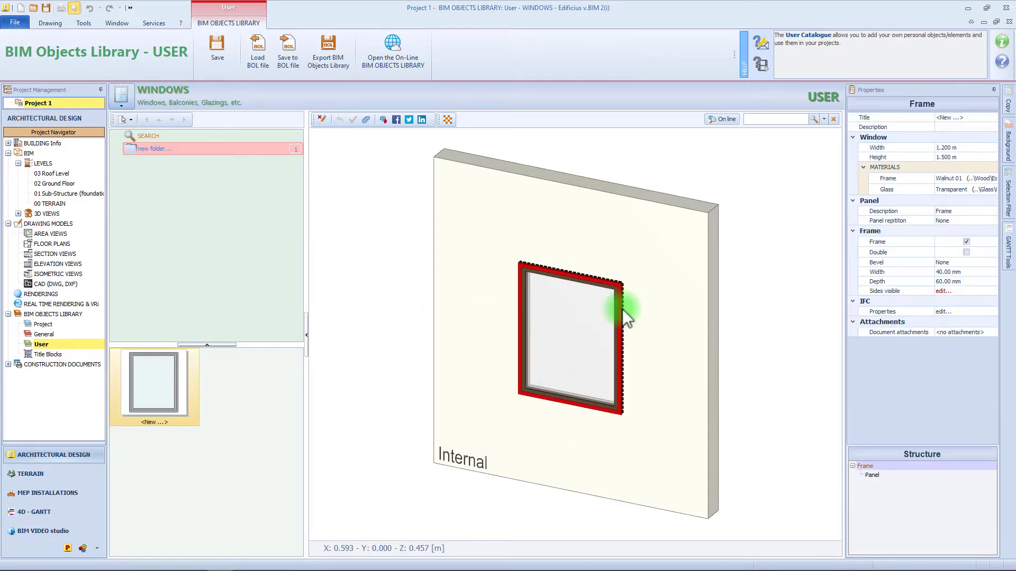
left_click(946, 148)
type("1.8")
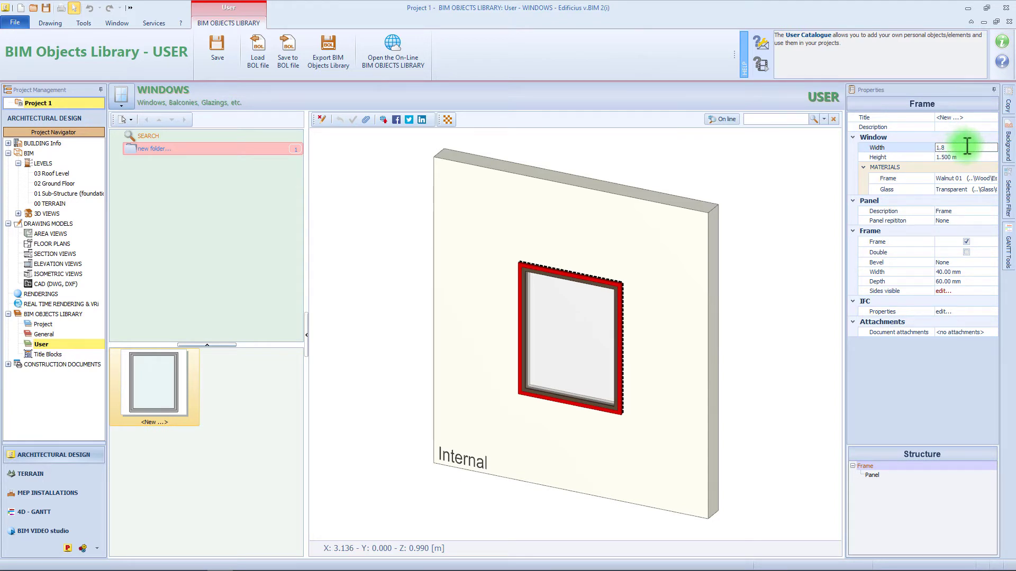
left_click(955, 155)
type("2")
key("Return")
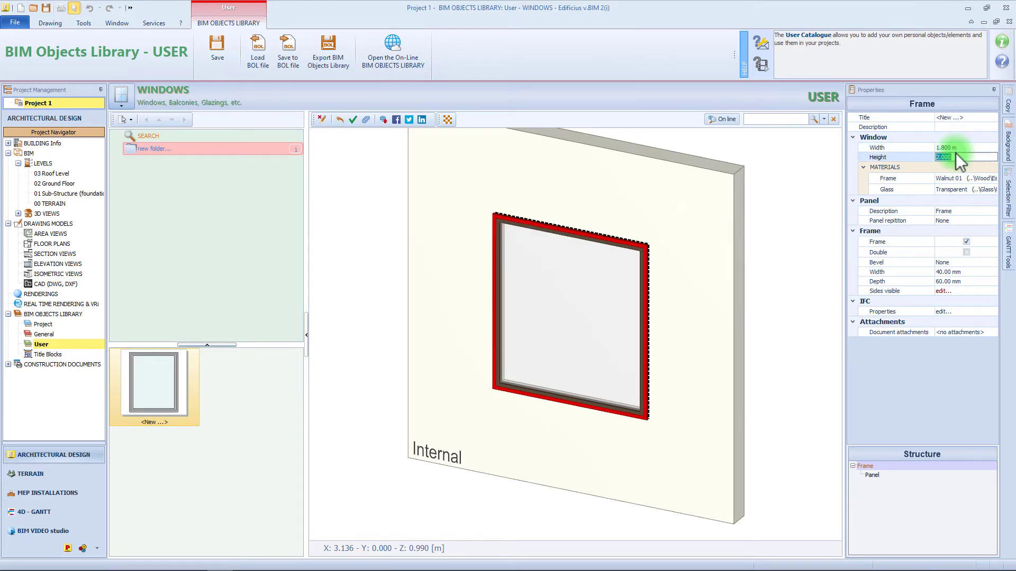
- Split the window panel into 2 Horizontal interior panels and set the upper one's size to 20 percent
left_click(872, 474)
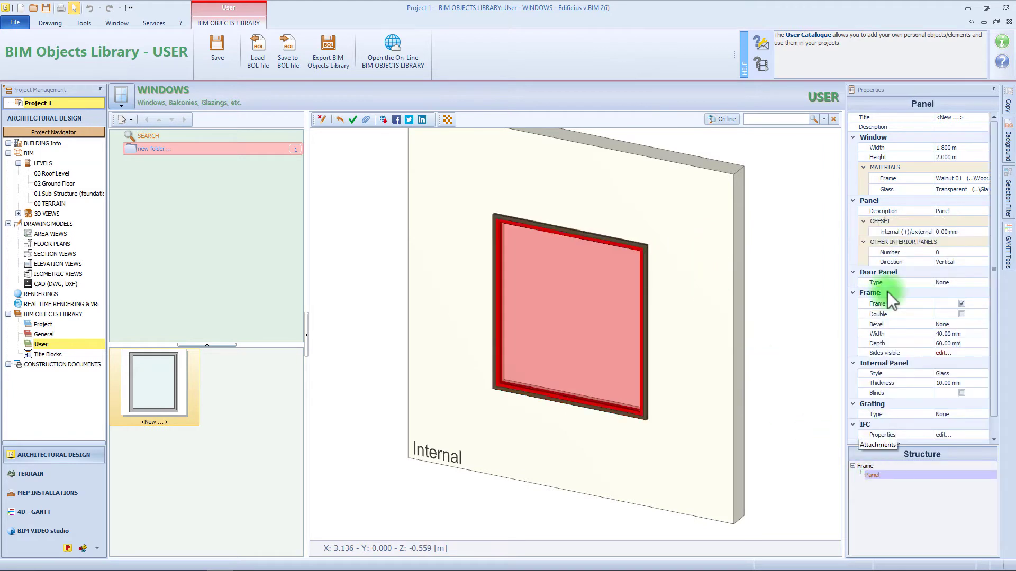
left_click(961, 264)
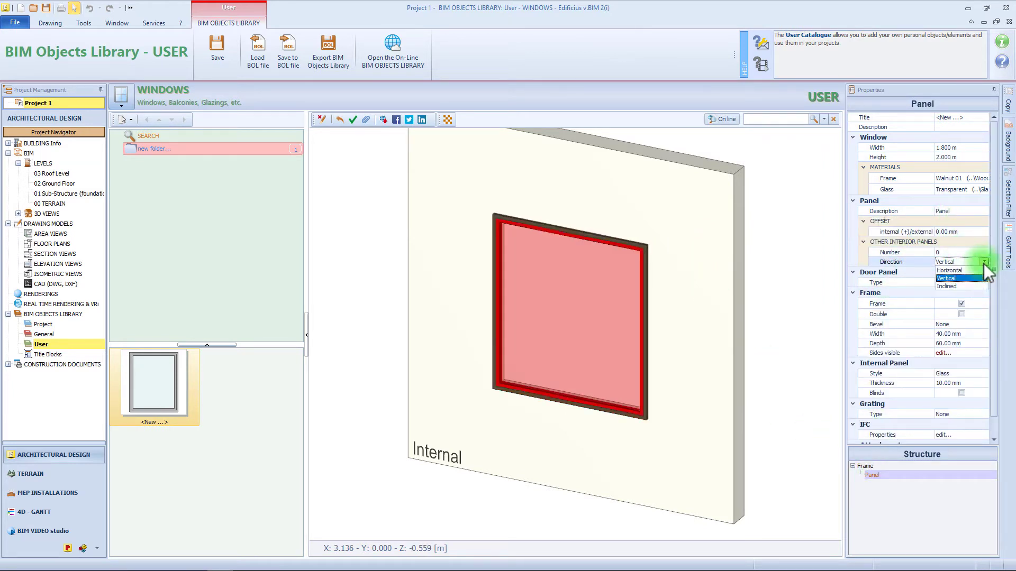
left_click(960, 271)
left_click(964, 252)
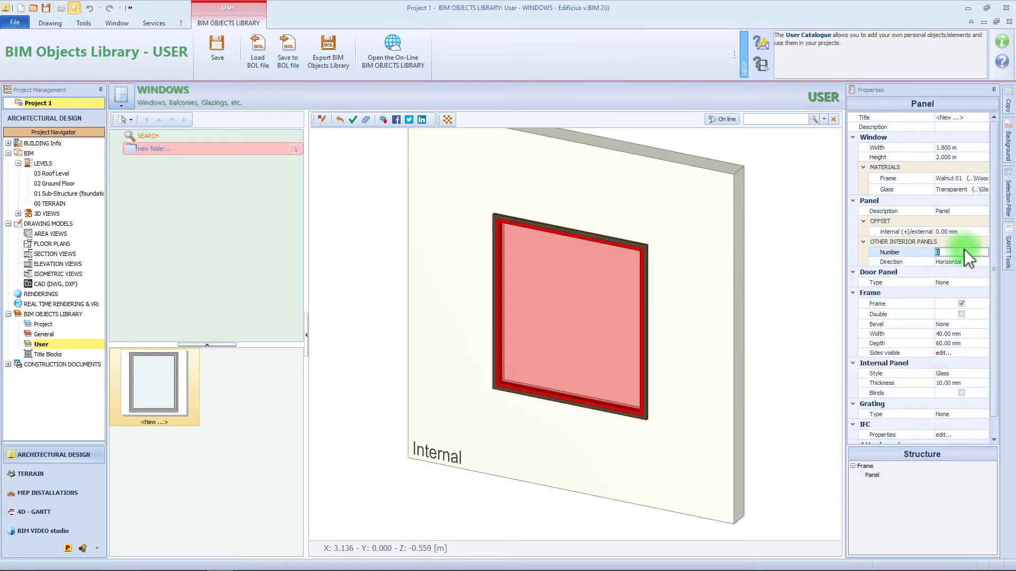
type("2")
key("Return")
left_click(943, 239)
key("Return")
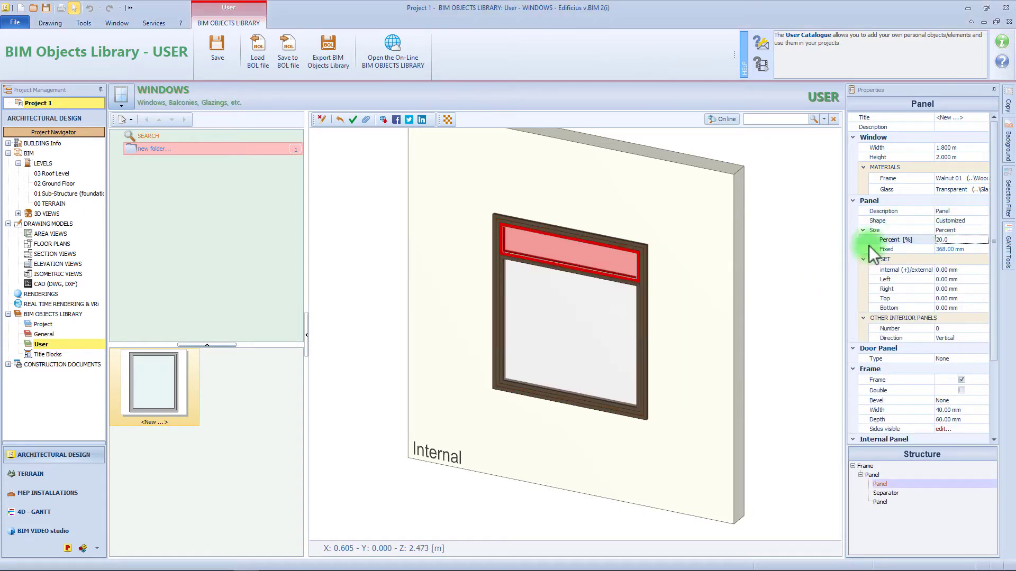
- Divide both the upper and lower window panels into 3 vertical interior panels
left_click(599, 316)
left_click(982, 328)
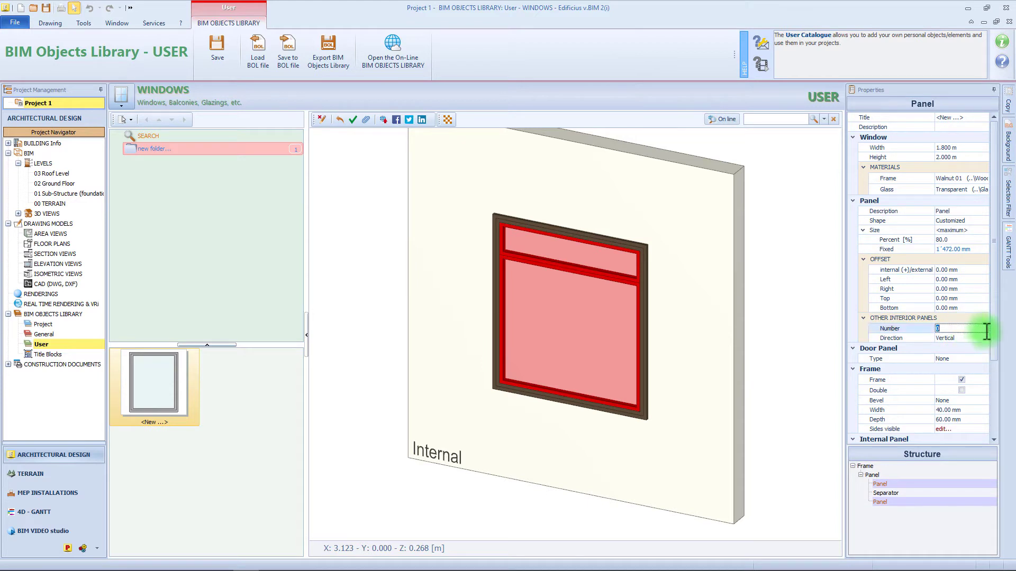
type("3")
key("Return")
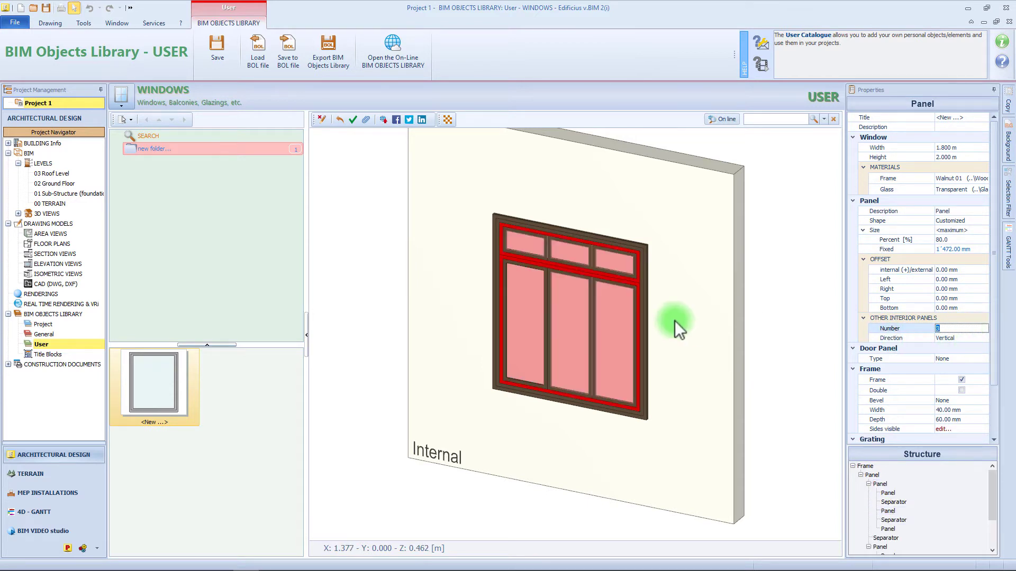
- Enable the profile of the horizontal separator between the upper and lower panel rows
scroll(893, 505, "down", 2)
left_click(884, 494)
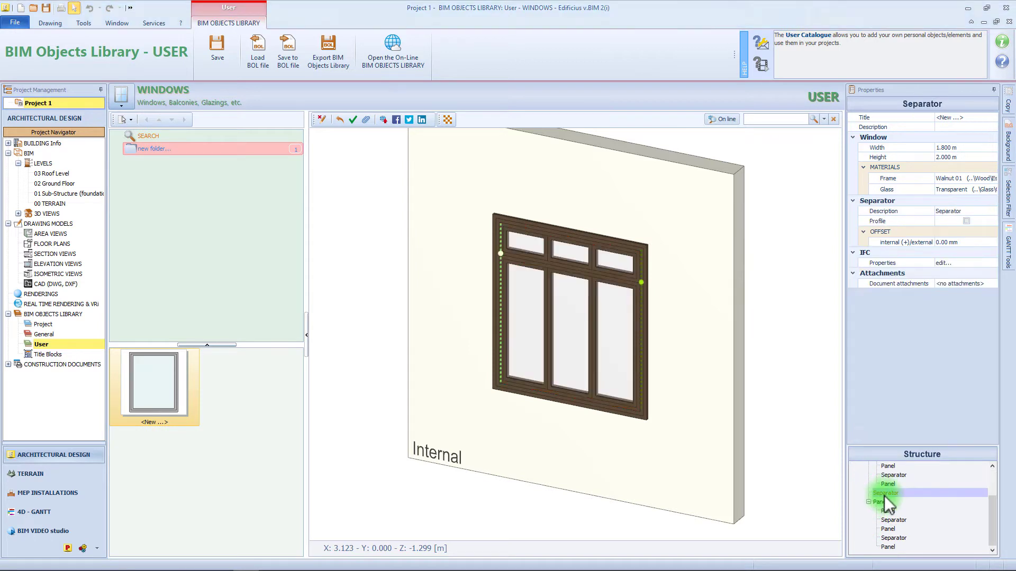
left_click(966, 222)
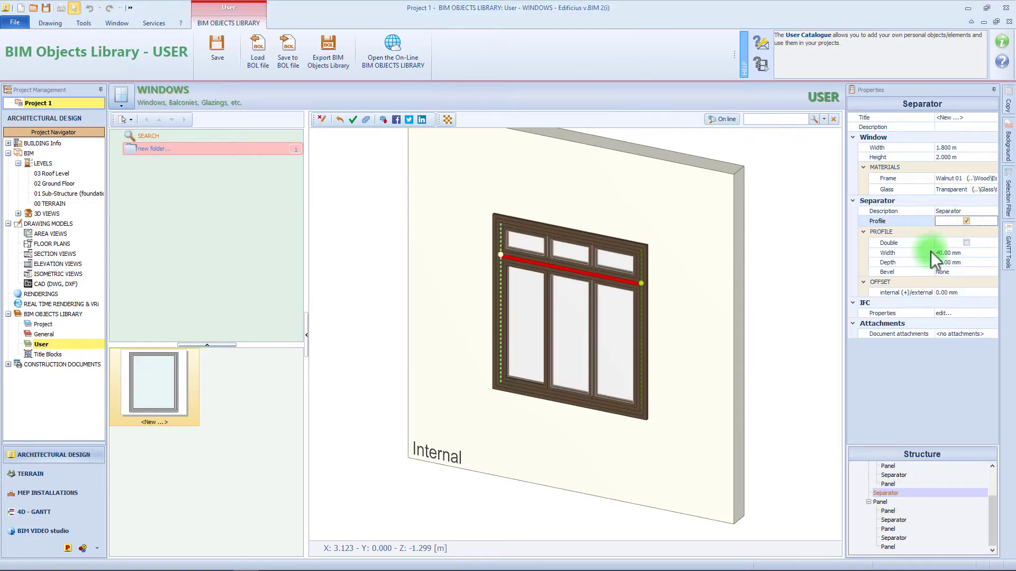
- Set the size of the outer left and right panels in both rows to 25 percent
left_click(620, 317)
left_click(626, 274, "ctrl")
left_click(534, 298, "ctrl")
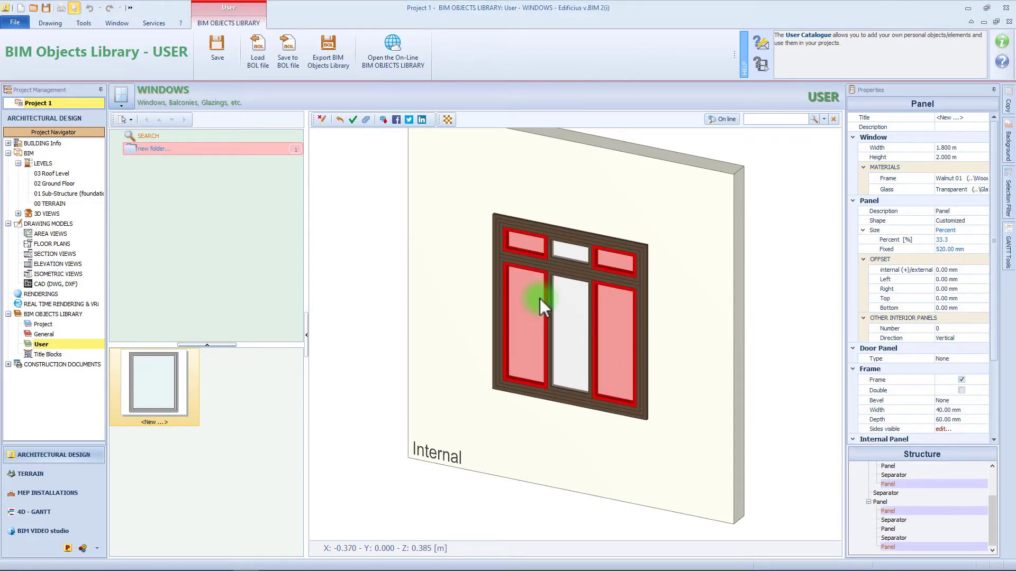
left_click(941, 239)
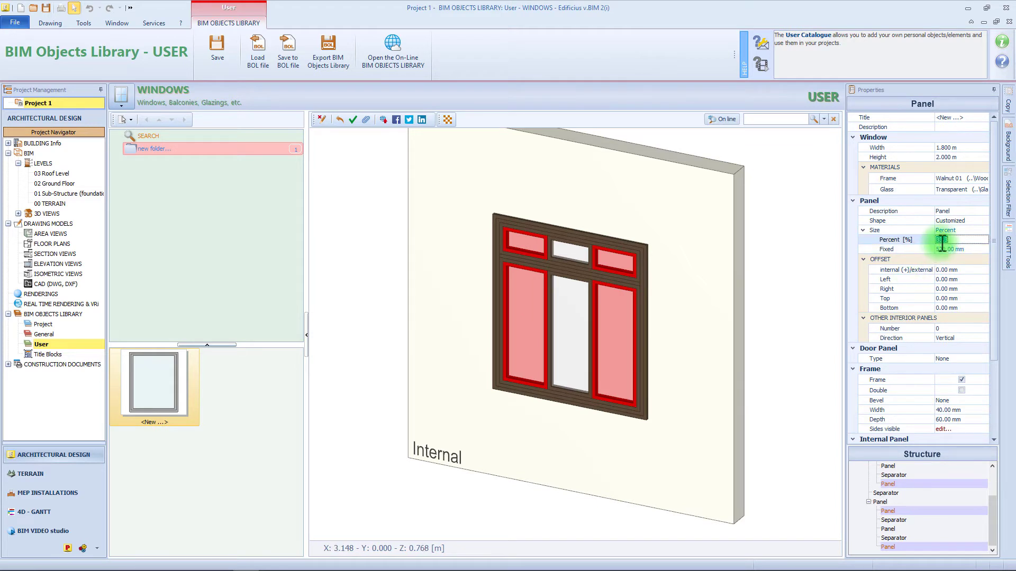
left_click(672, 307)
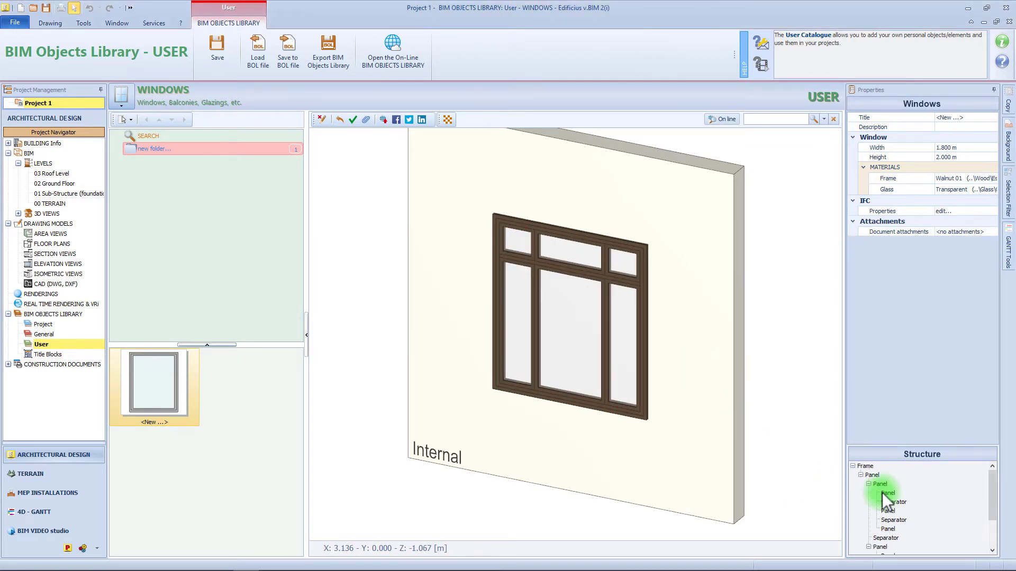
- Enable the profile of the vertical separators in both panel rows
left_click(881, 492)
left_click(890, 521, "ctrl")
left_click(891, 538, "ctrl")
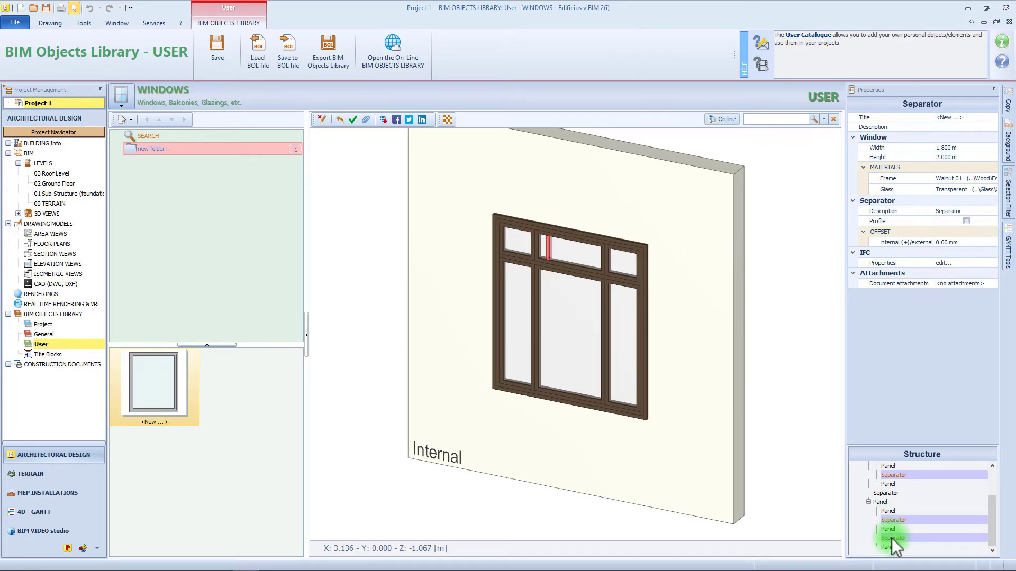
- Set the frame width to 10 mm and the bevel to Both for every window panel except the lower middle one
left_click(529, 315)
left_click(525, 253, "ctrl")
left_click(571, 249, "ctrl")
left_click(623, 265, "ctrl")
left_click(626, 320, "ctrl")
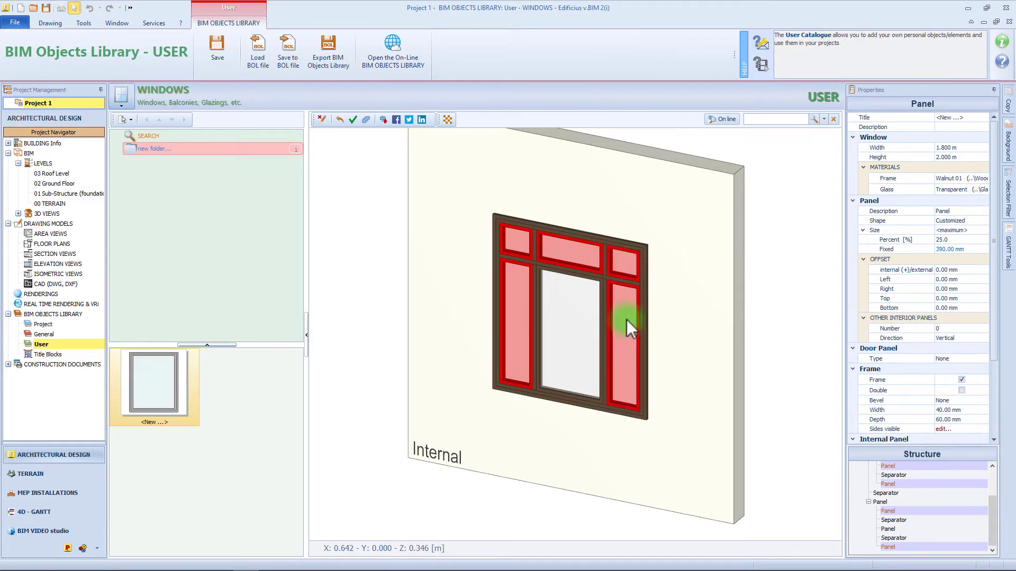
left_click(964, 409)
type("10")
key("Return")
left_click(976, 402)
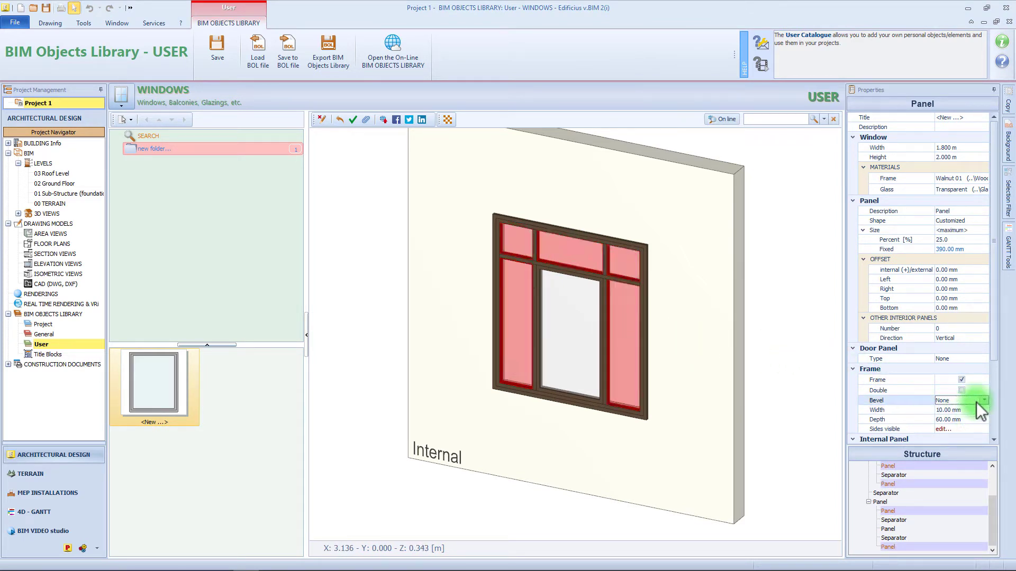
left_click(977, 402)
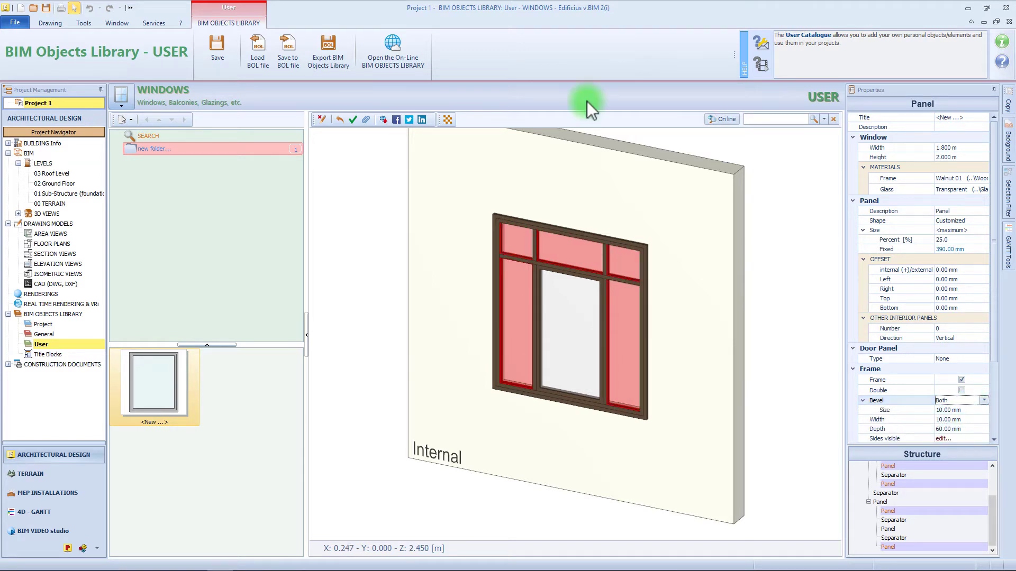
- Make the lower middle window panel a Hinged door panel and swing it open about 32 degrees
left_click(581, 291)
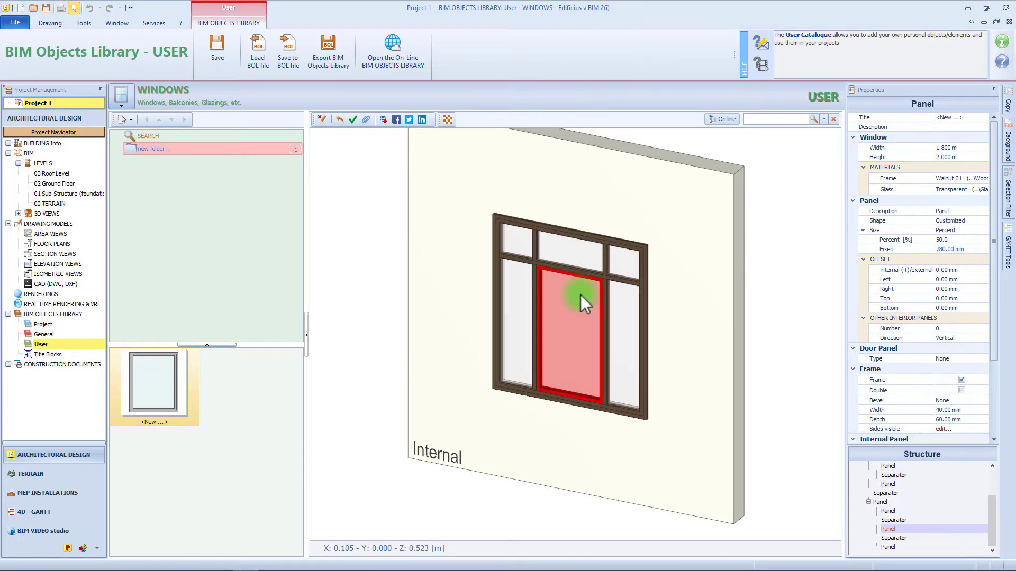
left_click(967, 361)
left_click(964, 361)
left_click(954, 374)
left_click_drag(578, 340, 572, 344)
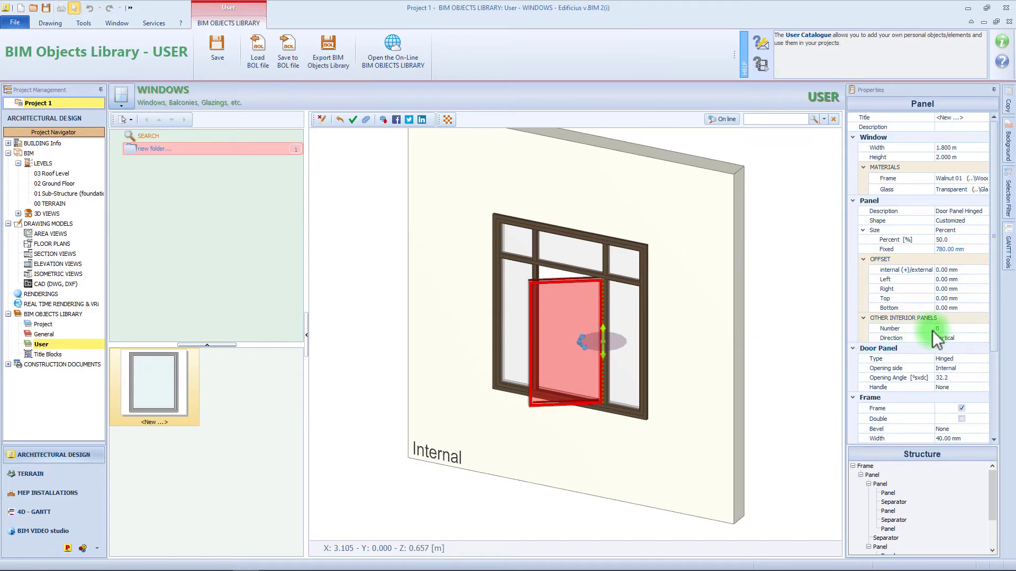
- Set the hinged panel's frame bevel to Both with a 10 mm size and give the panel an Internal handle
double_click(956, 426)
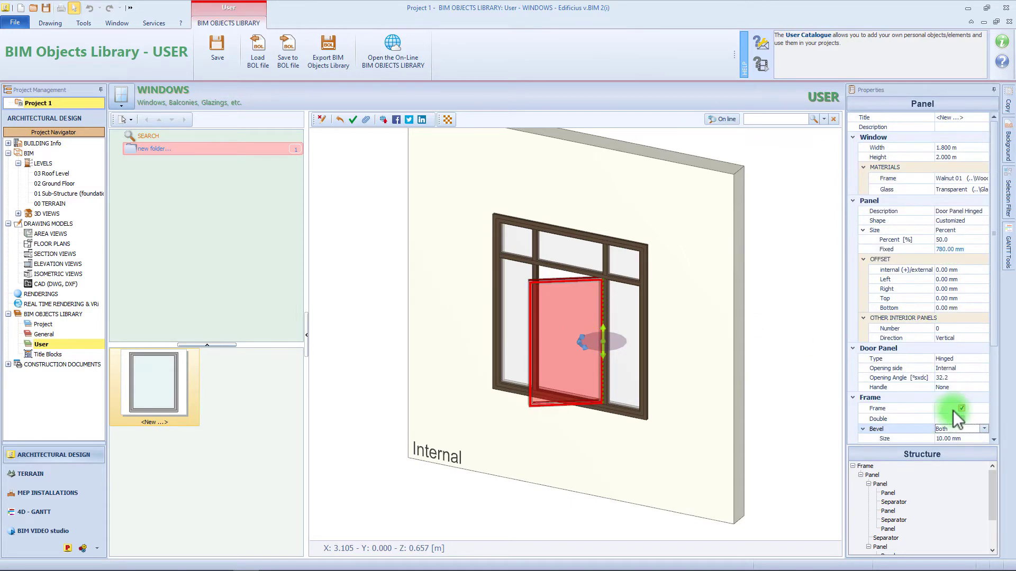
scroll(955, 409, "down", 2)
left_click(963, 379)
key("Escape")
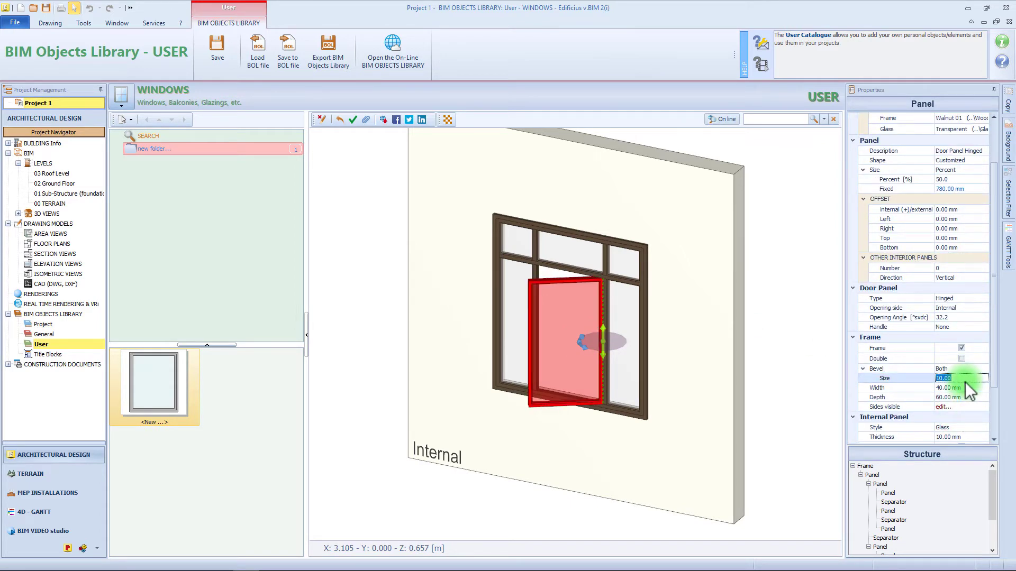
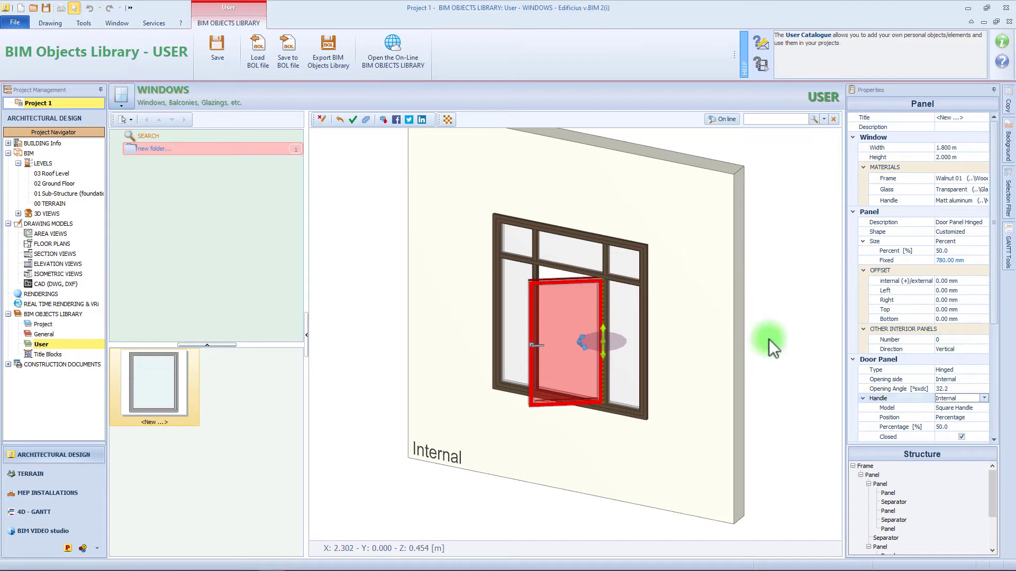
left_click(769, 338)
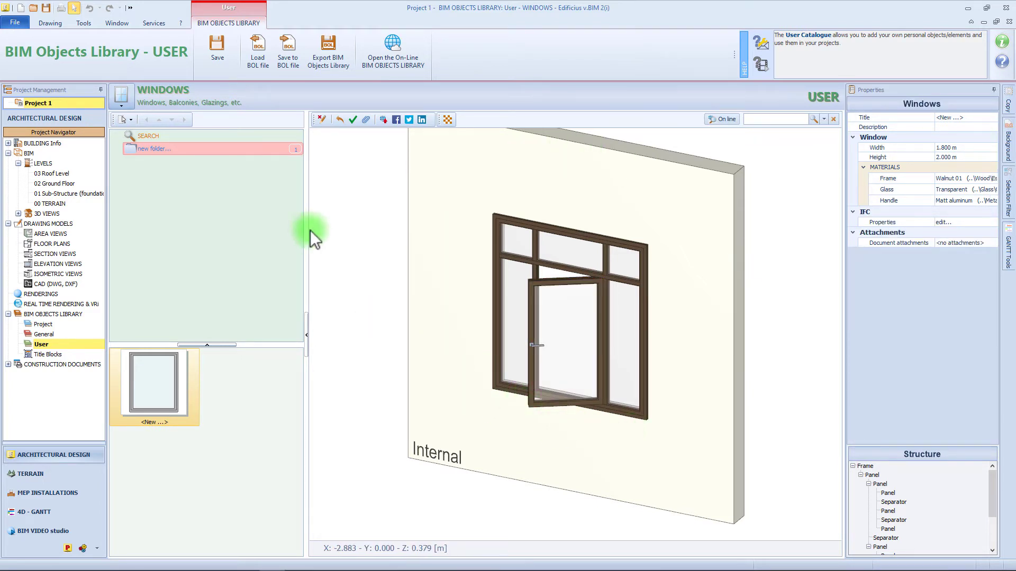
- Add a new Rectangular Arc window to the user windows library
right_click(262, 174)
mouse_move(286, 193)
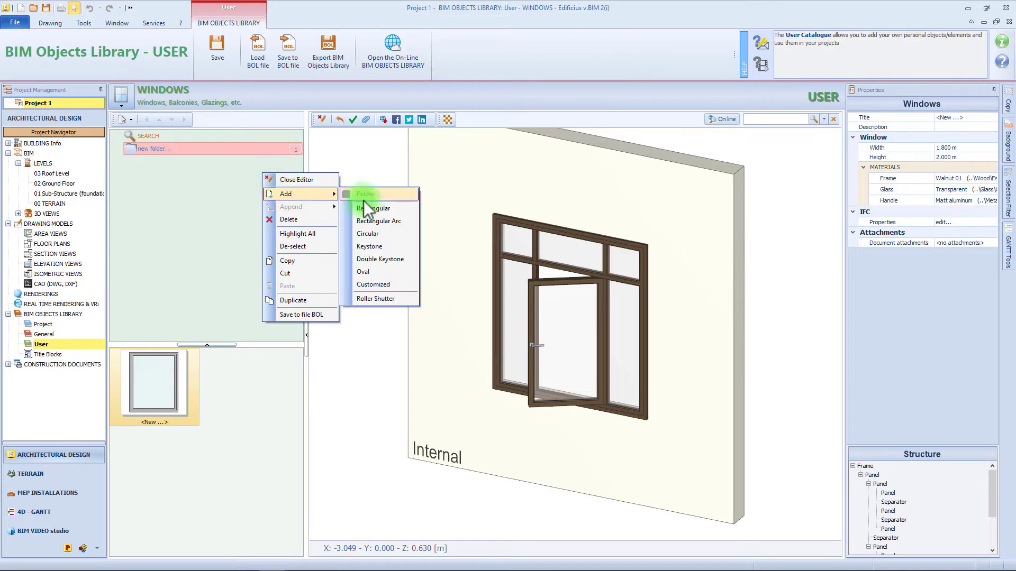
left_click(386, 223)
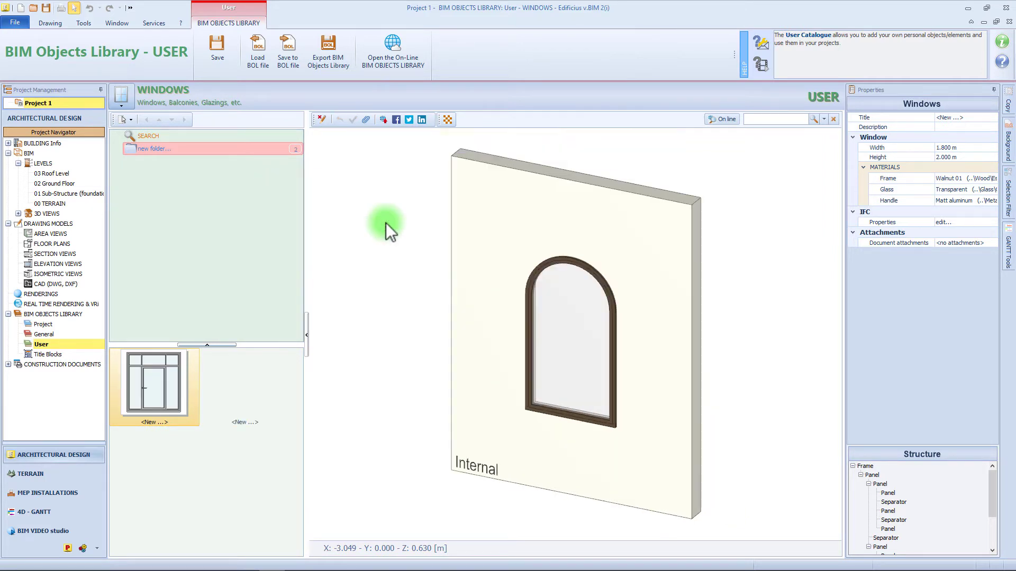
- Set the arched window's width to 1.6 m, its height to 2 m and its arc height to 0.8 m
left_click(528, 291)
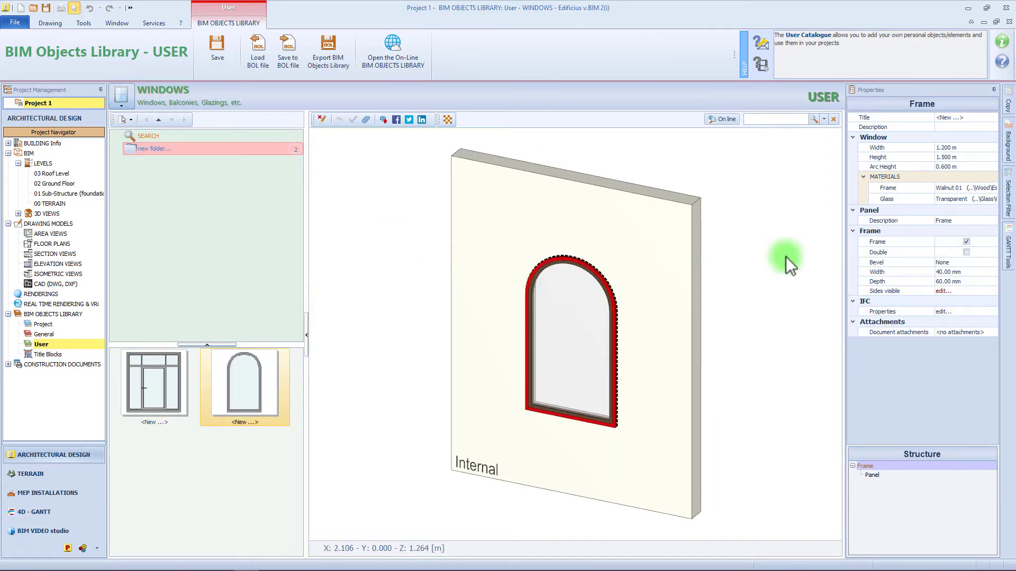
left_click(942, 147)
type("1")
key("Return")
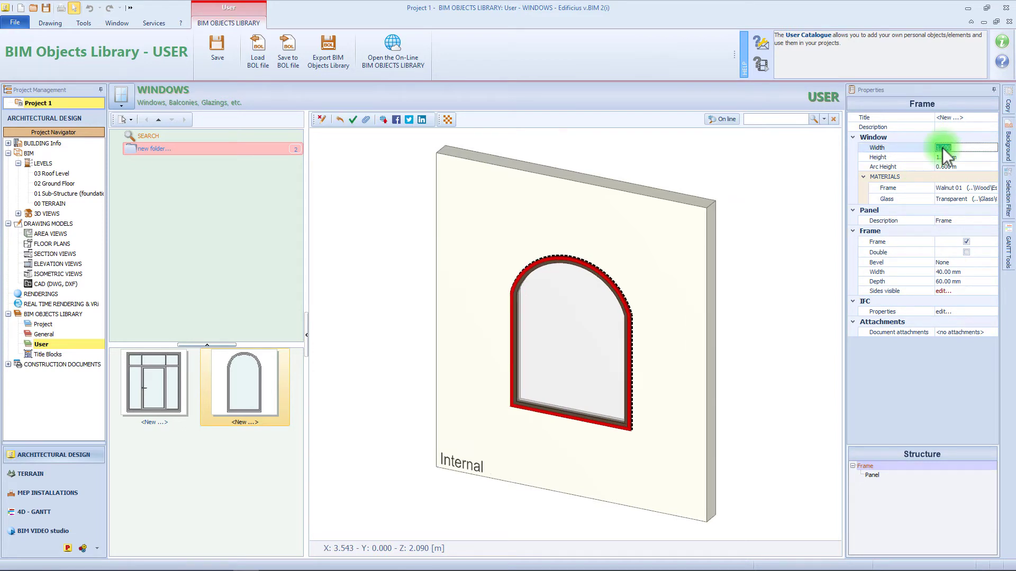
left_click(941, 148)
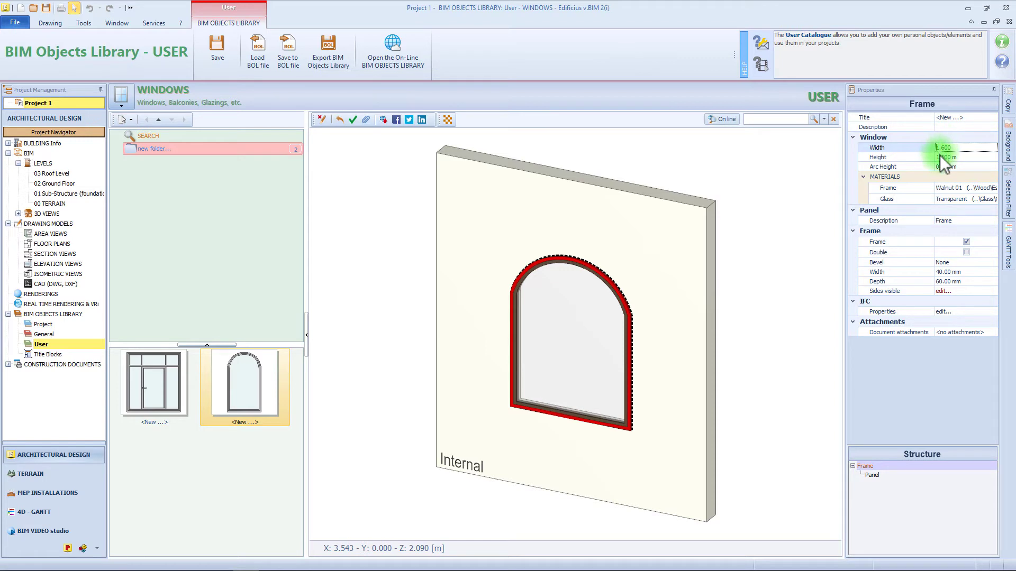
left_click(940, 155)
key("Return")
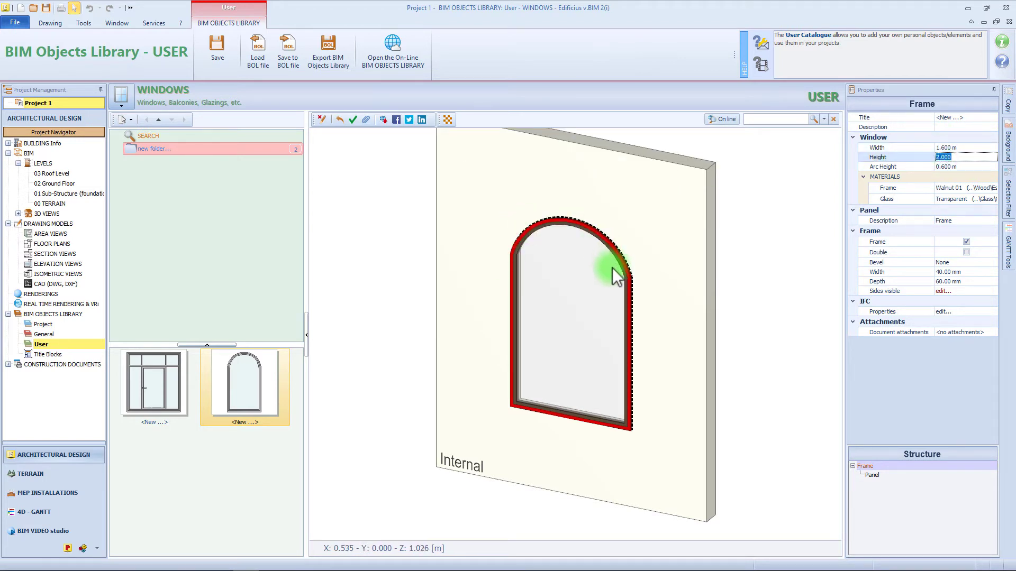
left_click(950, 165)
type("0.8")
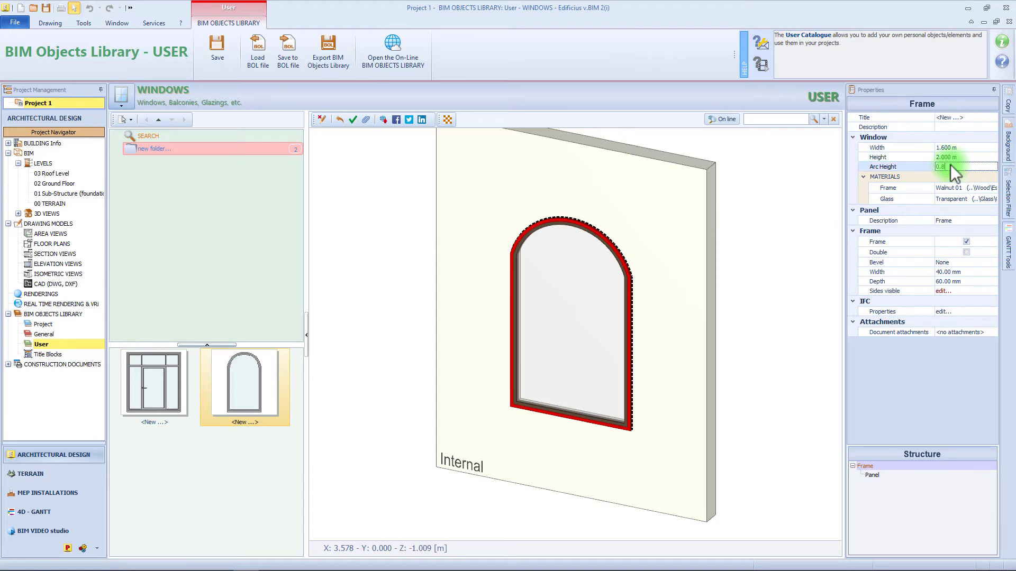
key("Return")
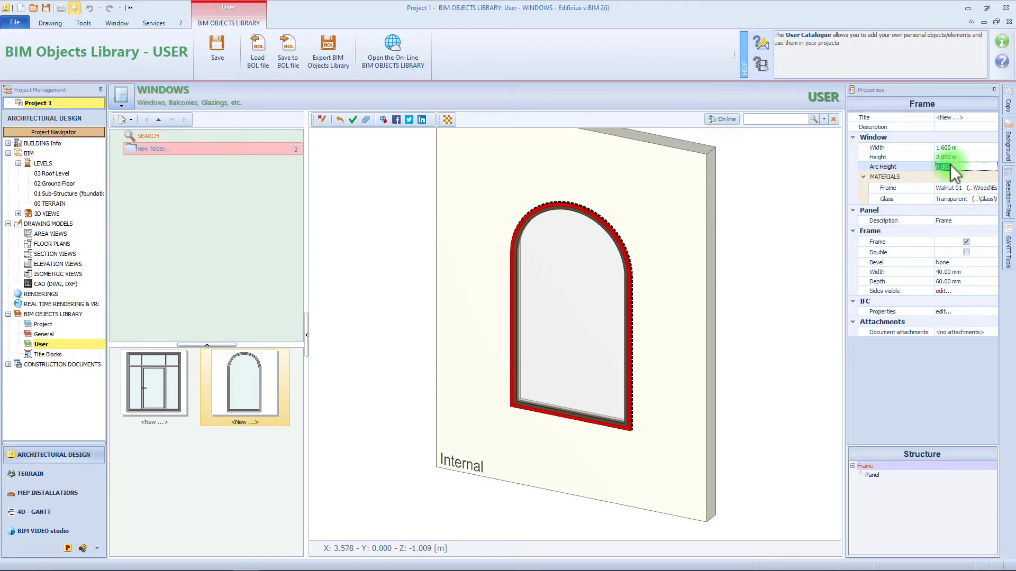
left_click(950, 165)
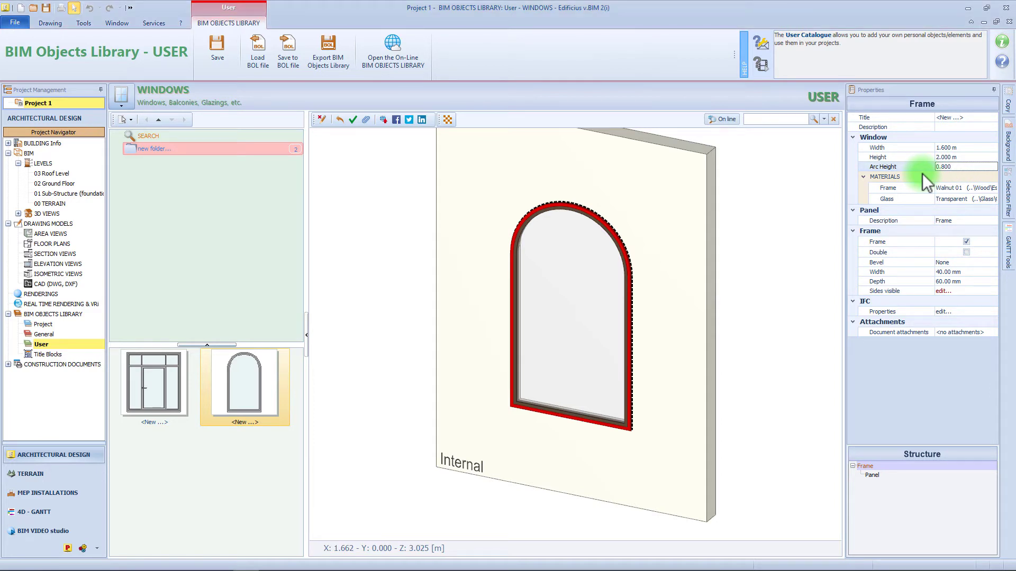
- Divide the arched window's panel into 2 interior panels in the Horizontal direction
left_click(616, 342)
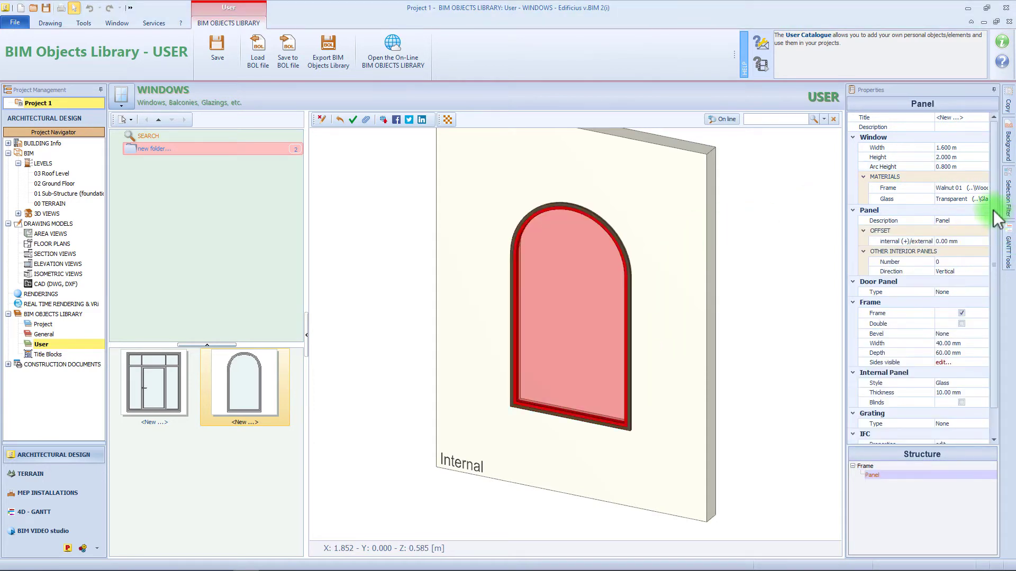
left_click(980, 271)
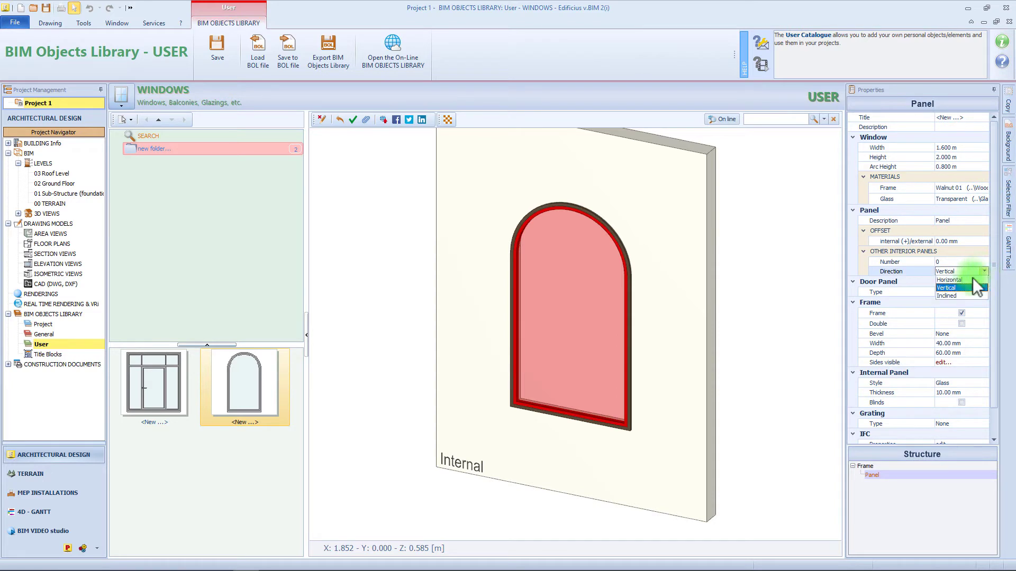
left_click(965, 281)
left_click(963, 263)
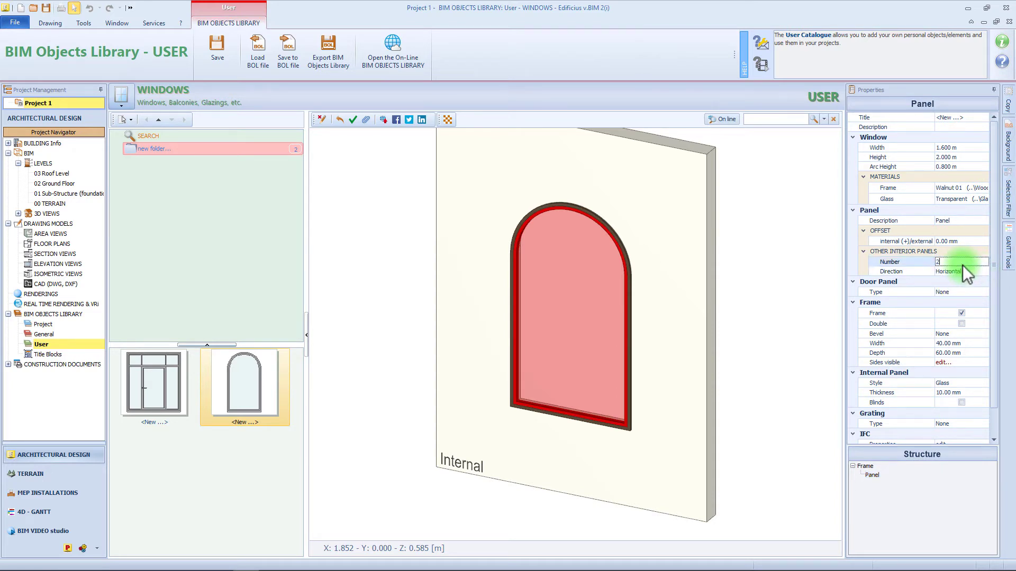
type("2")
- Set the upper arched panel's size to 30 percent and enable the profile of the separator below it
left_click(615, 278)
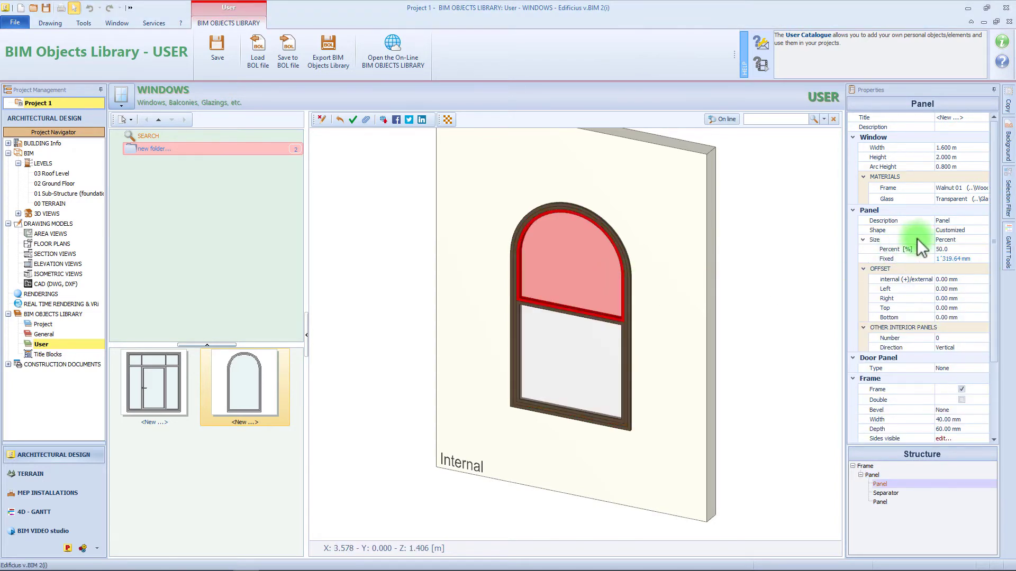
left_click(943, 249)
type("30")
key("Return")
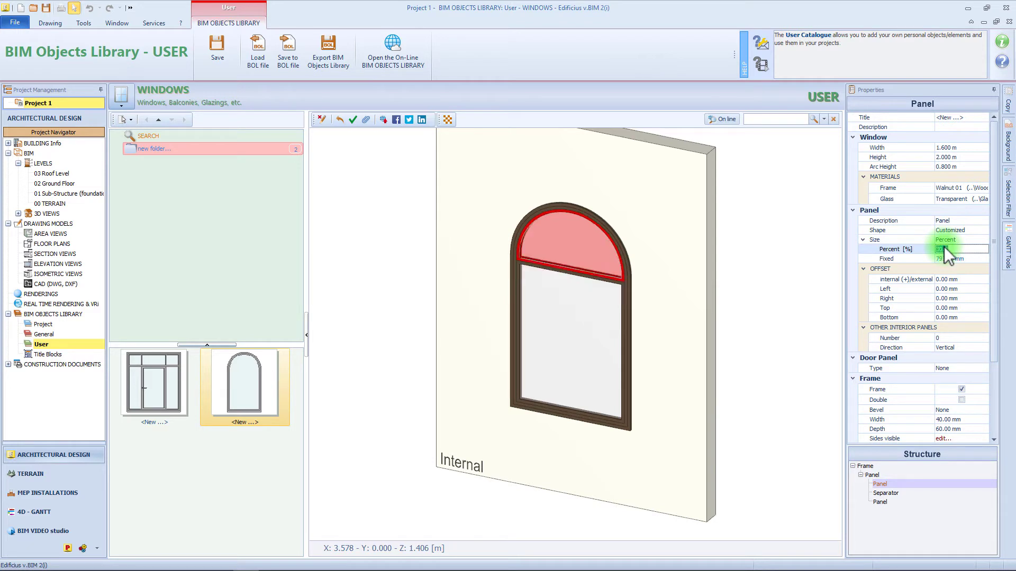
left_click(887, 493)
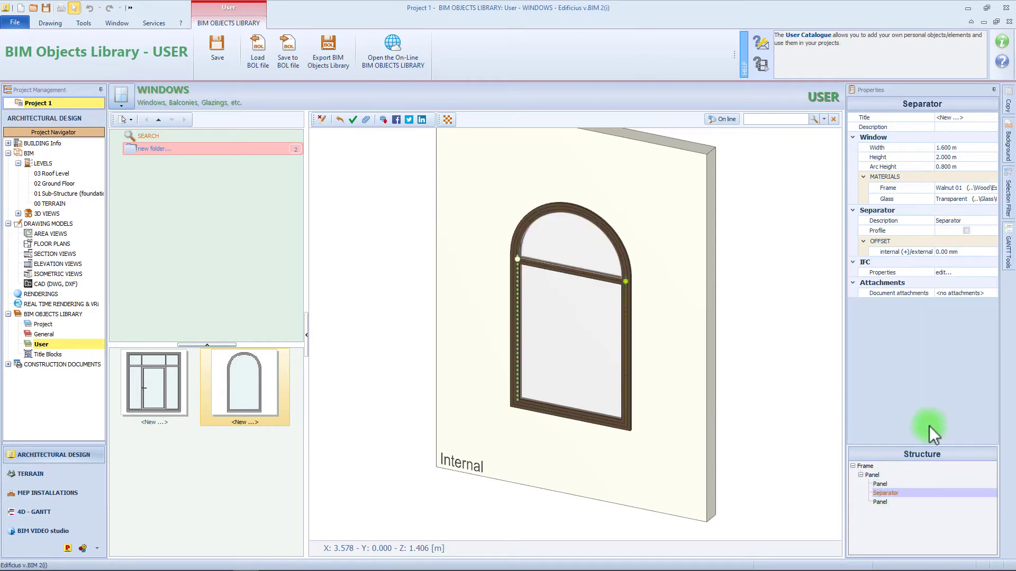
left_click(967, 231)
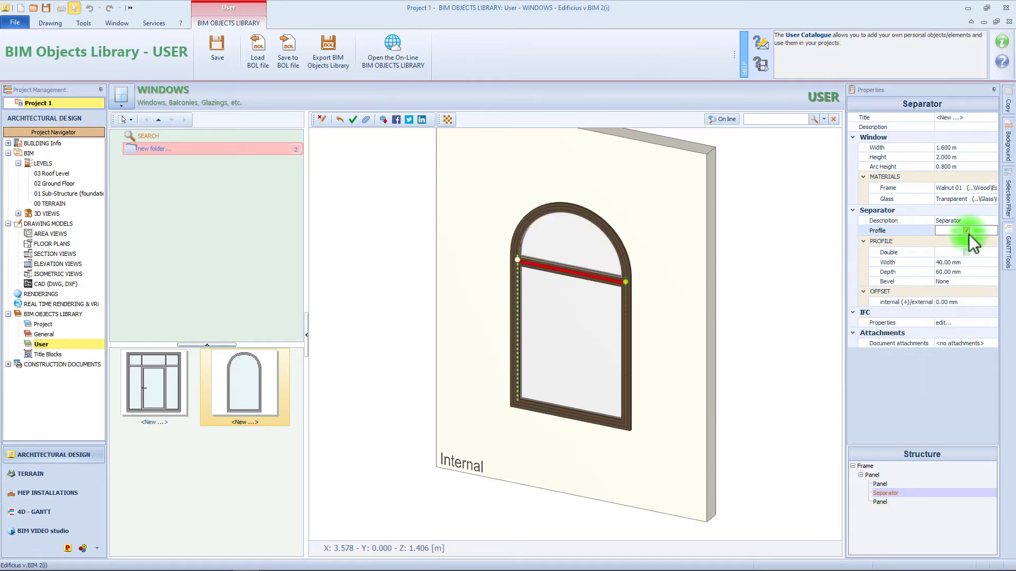
- Make the upper arched panel a Hinged door panel and tilt it open about 20 degrees
left_click(611, 268)
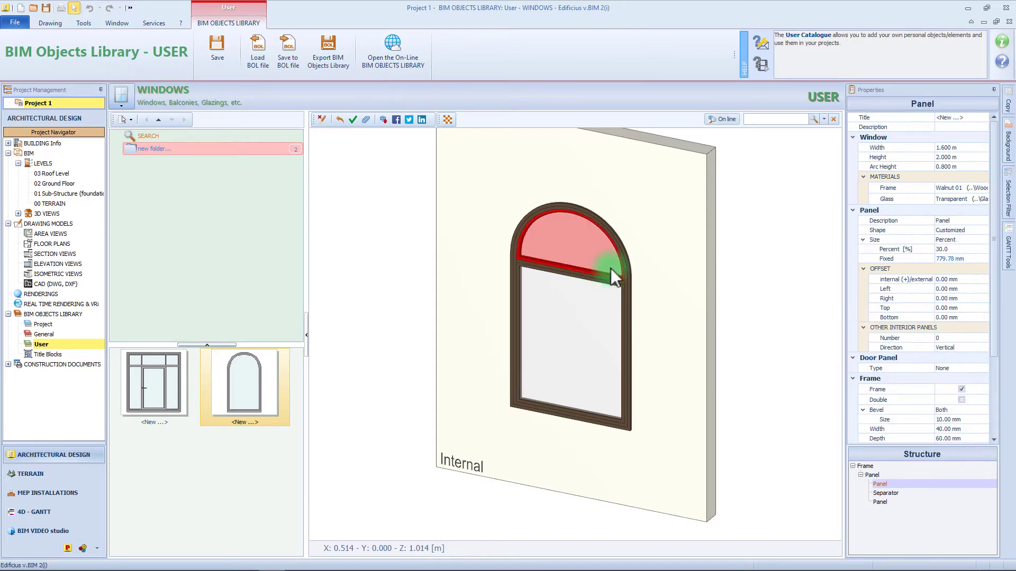
left_click(982, 368)
left_click(957, 384)
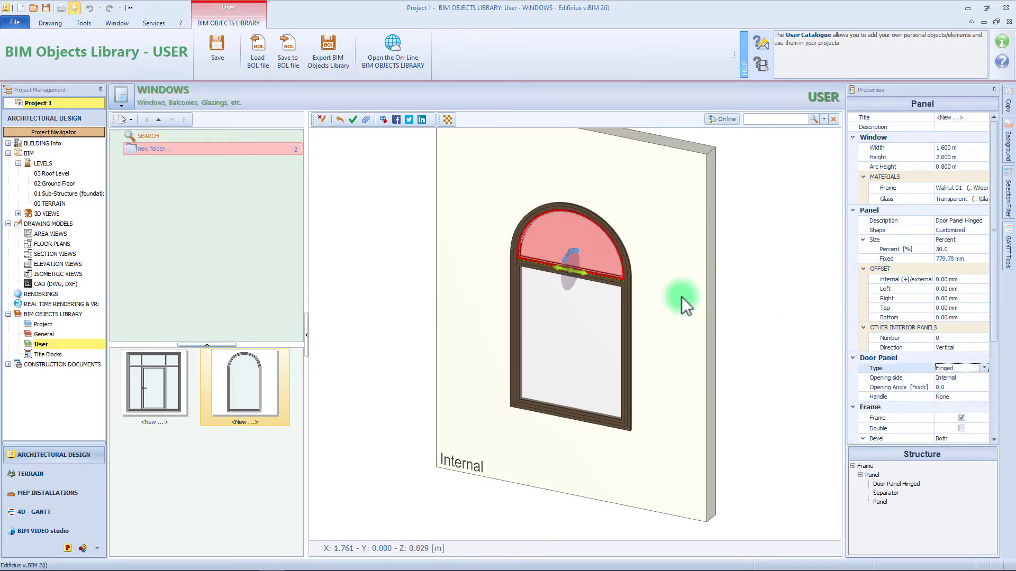
left_click_drag(572, 244, 638, 237)
left_click(585, 247)
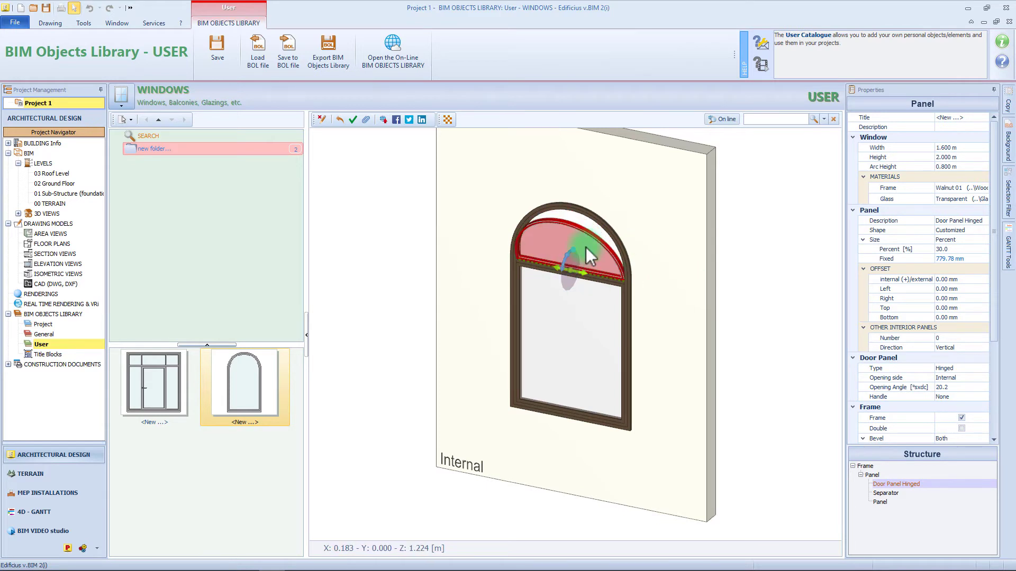
- Set the frame bevel of the hinged arched panel to Both with a size of 10 mm
left_click(586, 247)
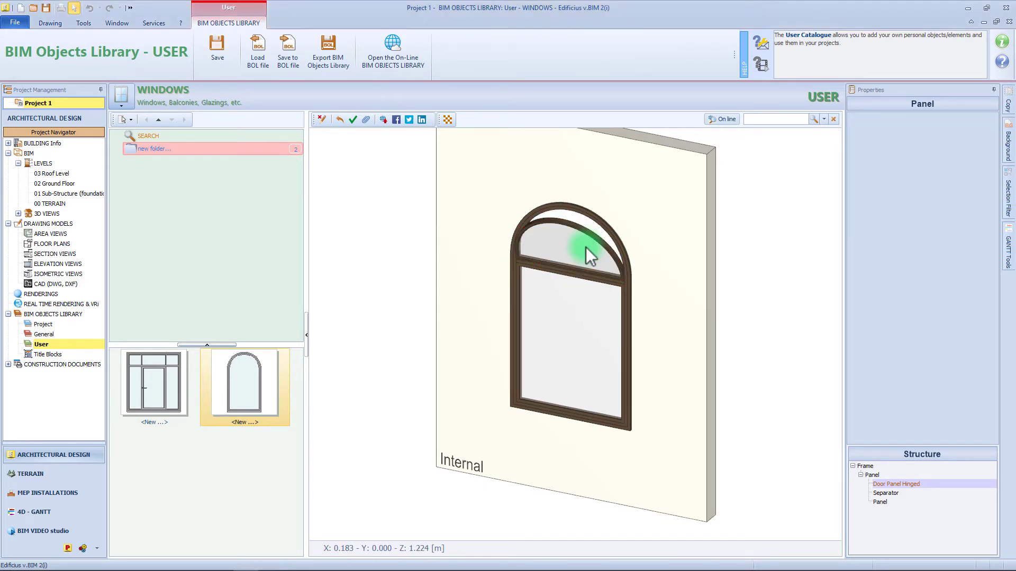
left_click(586, 246)
scroll(971, 389, "down", 3)
left_click(982, 348)
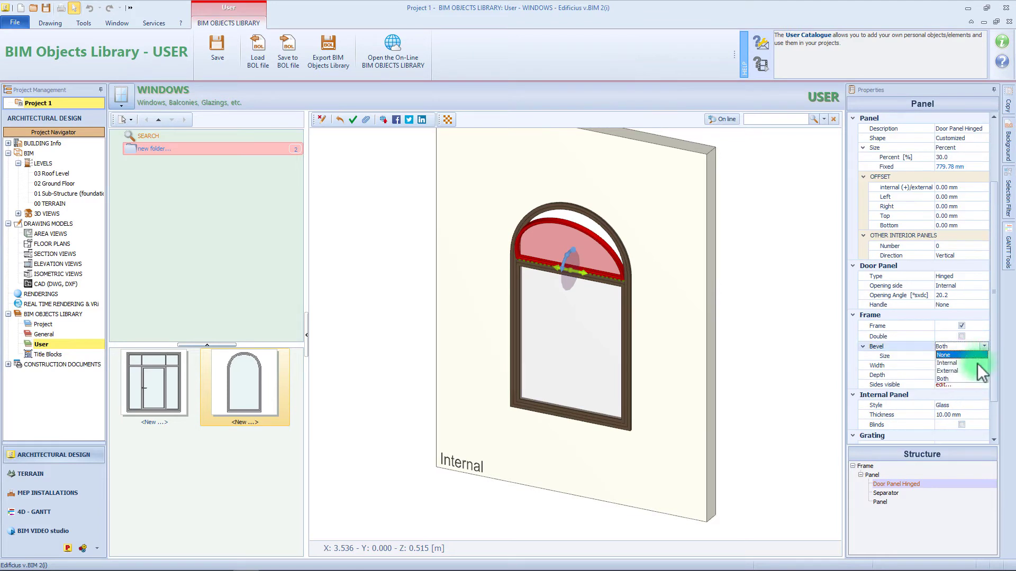
scroll(973, 367, "up", 3)
scroll(979, 383, "down", 2)
left_click(981, 389)
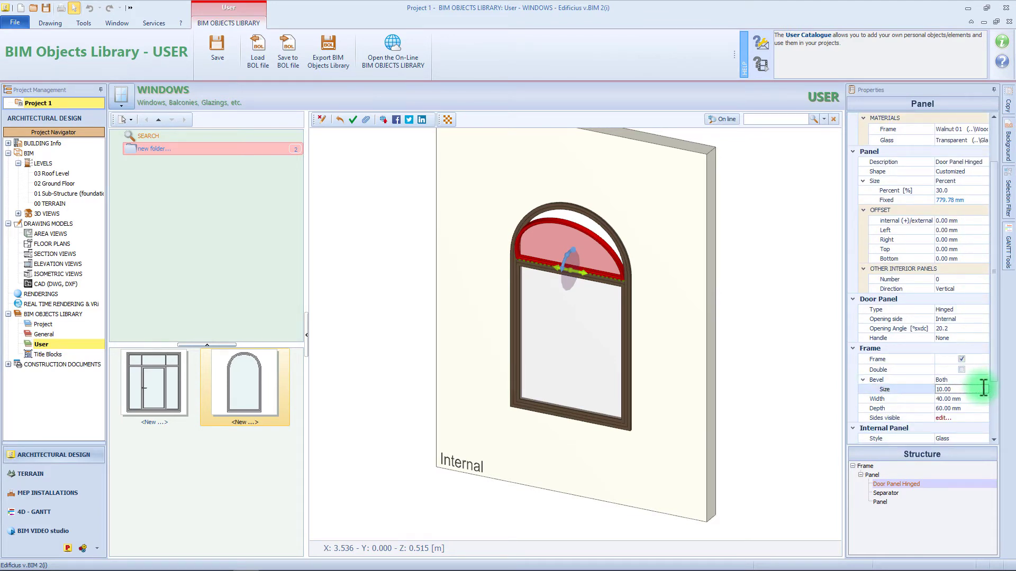
double_click(982, 389)
- Divide the lower panel into 2 vertical interior panels and disable the frame of the parent panel
left_click(599, 345)
left_click(944, 339)
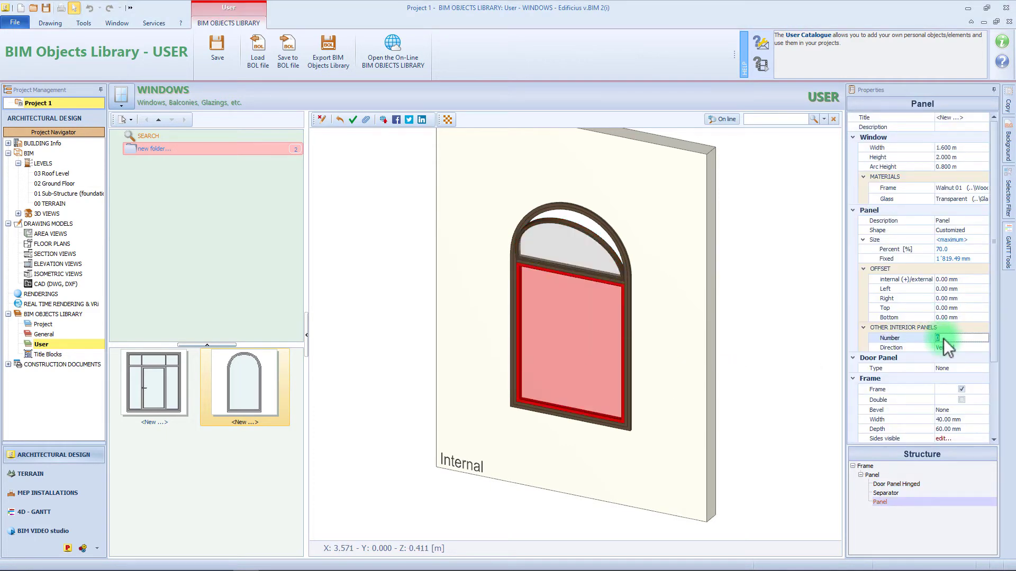
type("2")
left_click(962, 389)
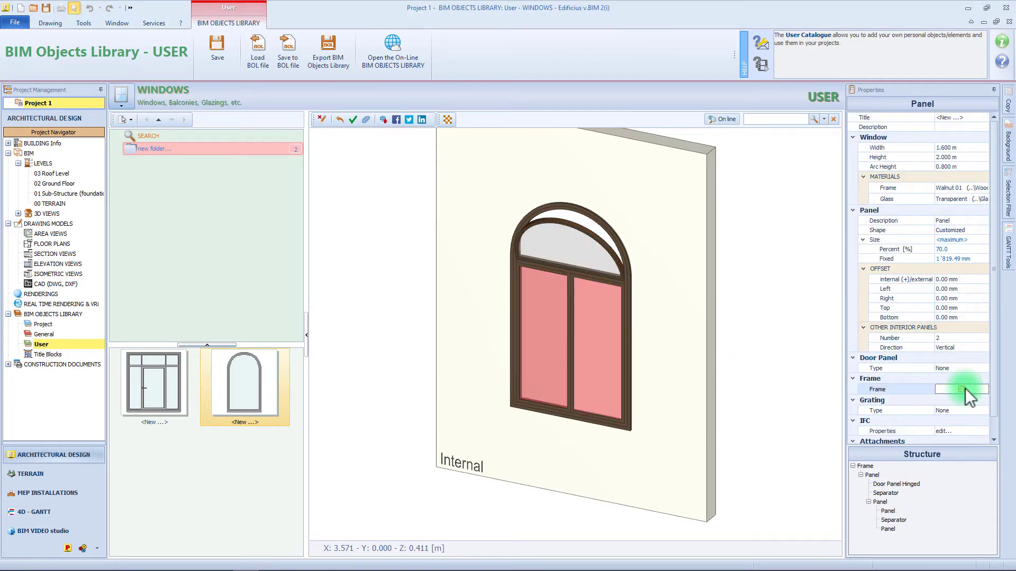
- Give both lower panels 1 interior panel each and set their door panel type to Hinged
left_click(590, 347)
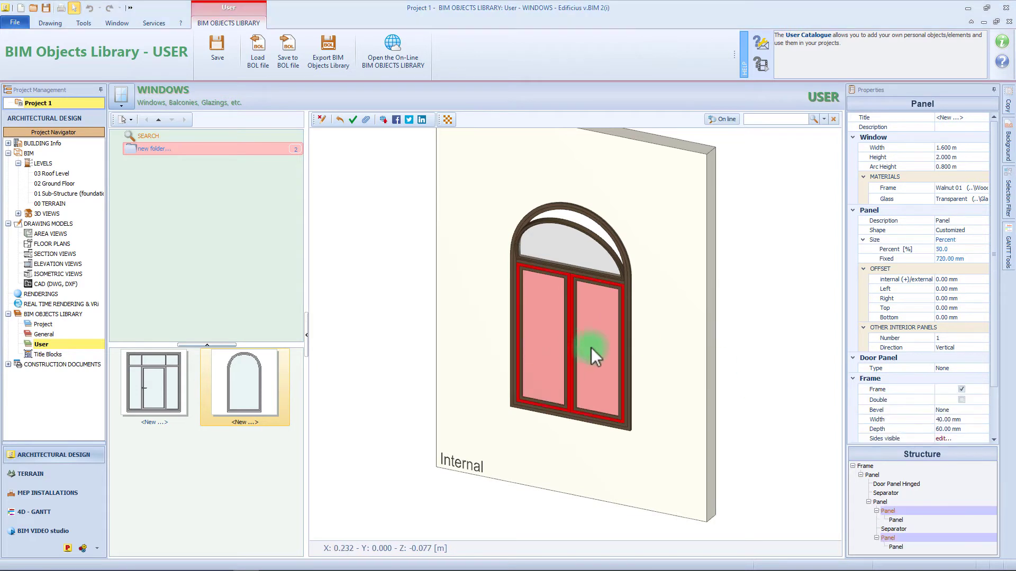
left_click(967, 365)
left_click(983, 366)
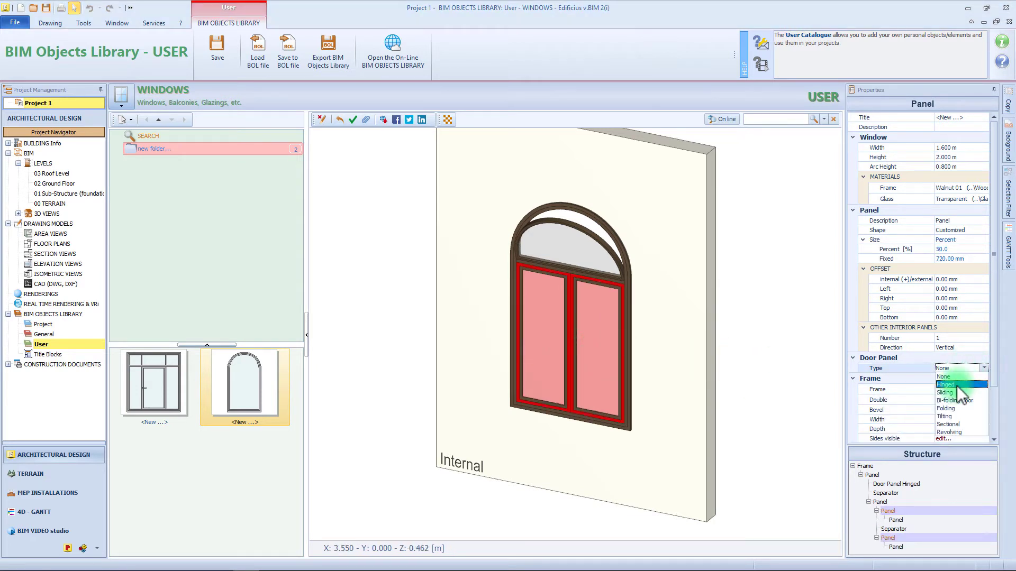
left_click(956, 386)
- Swing open the lower left leaf, and open the lower right leaf about 37 degrees
left_click(902, 511)
left_click_drag(538, 334, 531, 348)
left_click(906, 538)
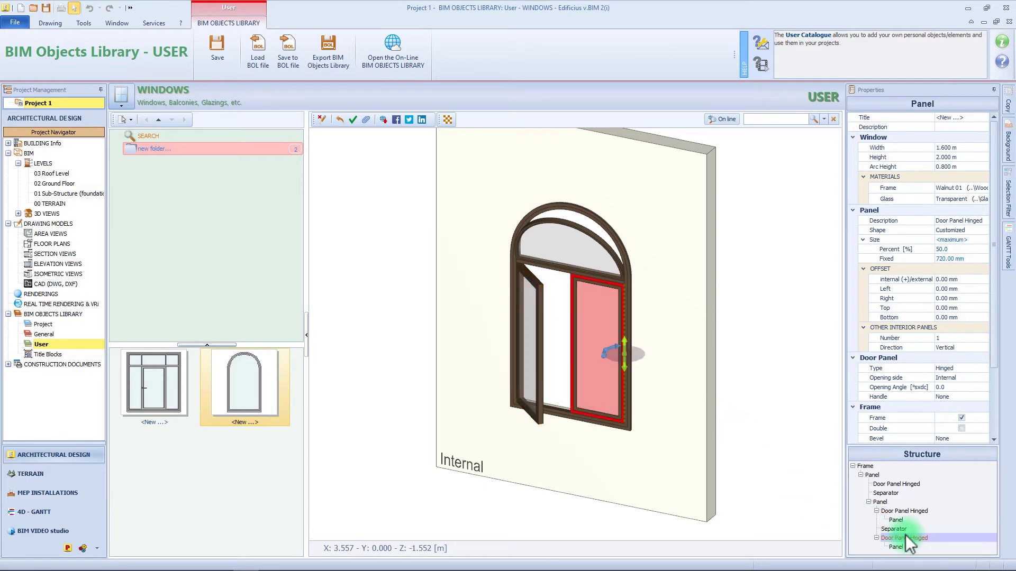
left_click_drag(606, 351, 608, 357)
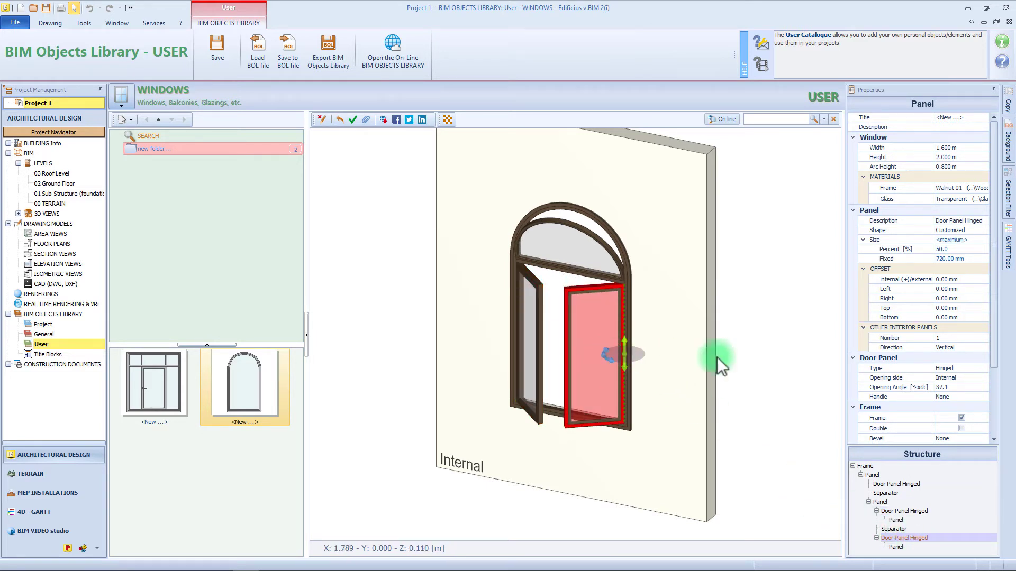
left_click(820, 358)
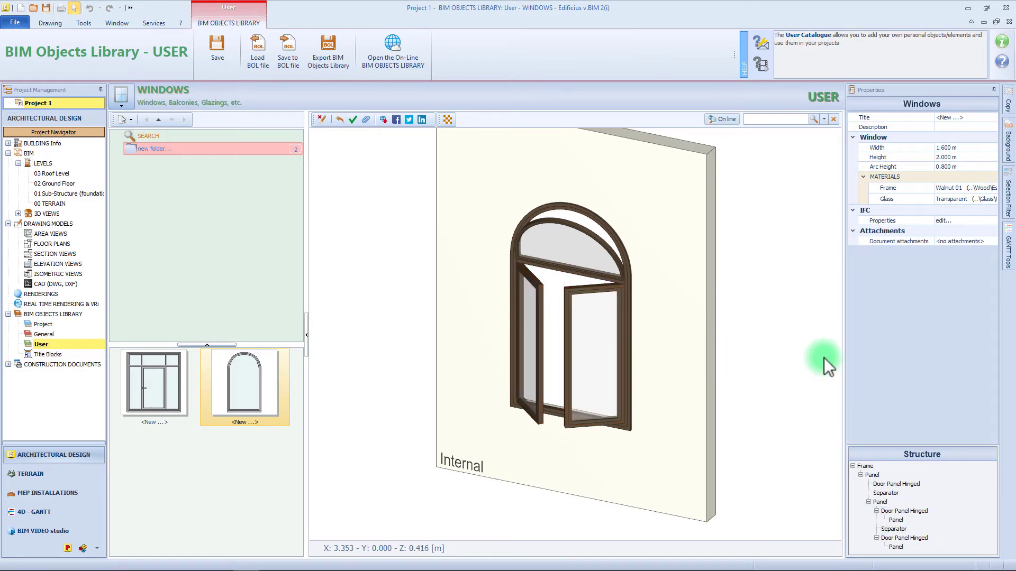
- Enable the double frame option on both lower hinged door panels of the arched window
left_click(905, 512)
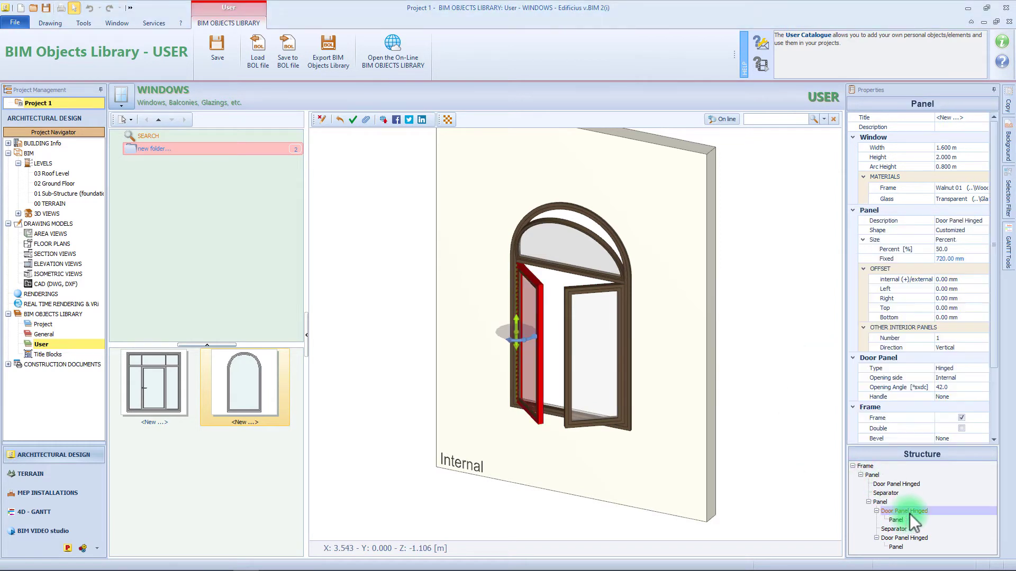
left_click(907, 538, "ctrl")
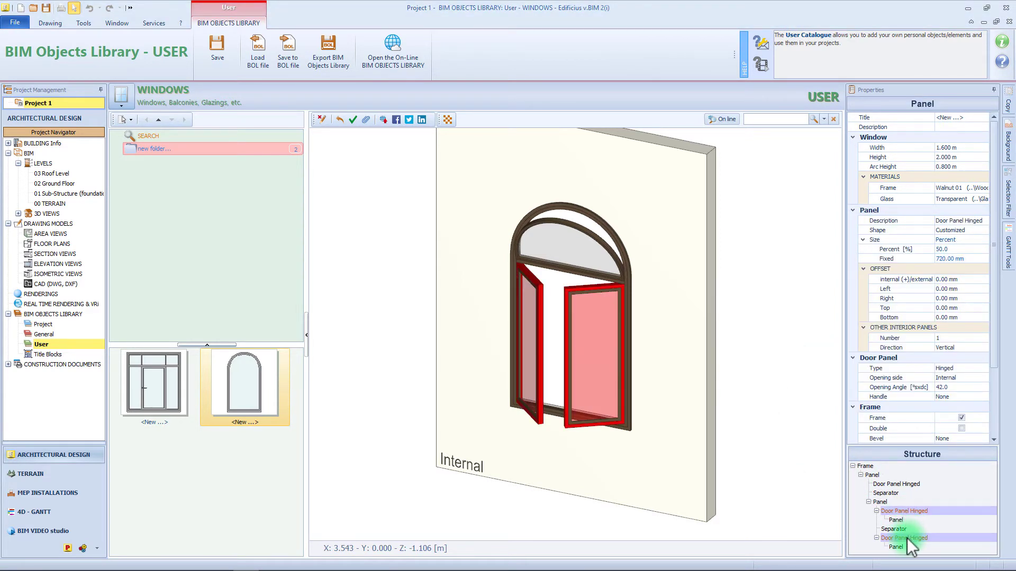
left_click(962, 427)
scroll(582, 307, "up", 6)
scroll(546, 339, "down", 3)
left_click_drag(544, 345, 612, 273)
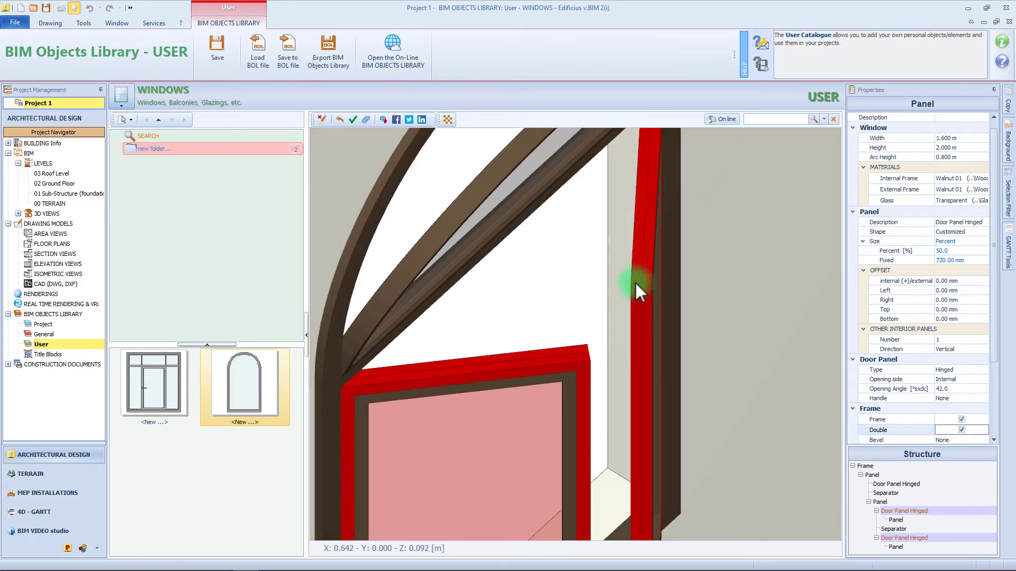
- Set the arched window's external frame material to White from the metals materials
left_click(987, 189)
scroll(863, 147, "down", 1)
left_click(855, 137)
left_click(878, 160)
double_click(893, 195)
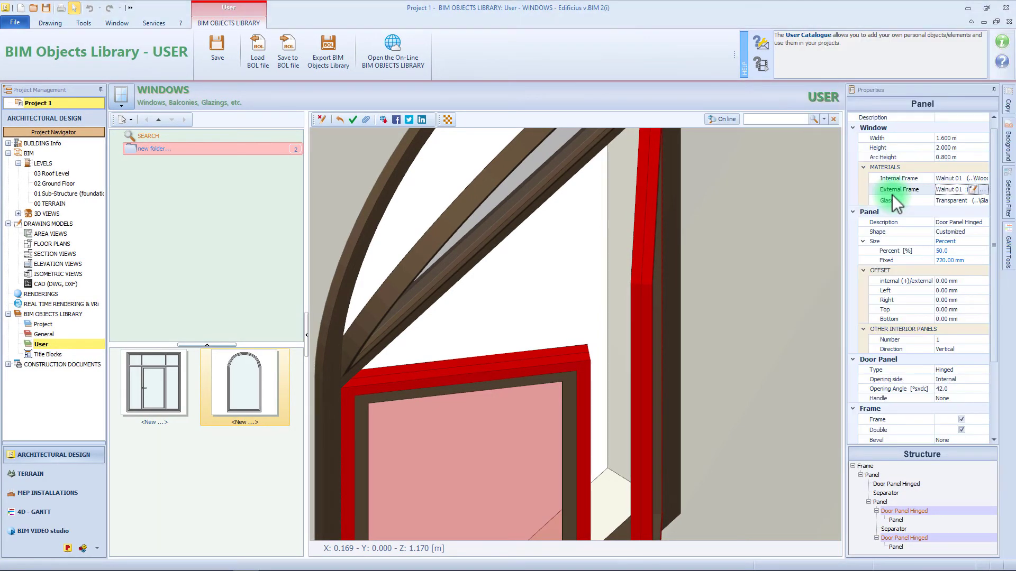
scroll(662, 238, "down", 1)
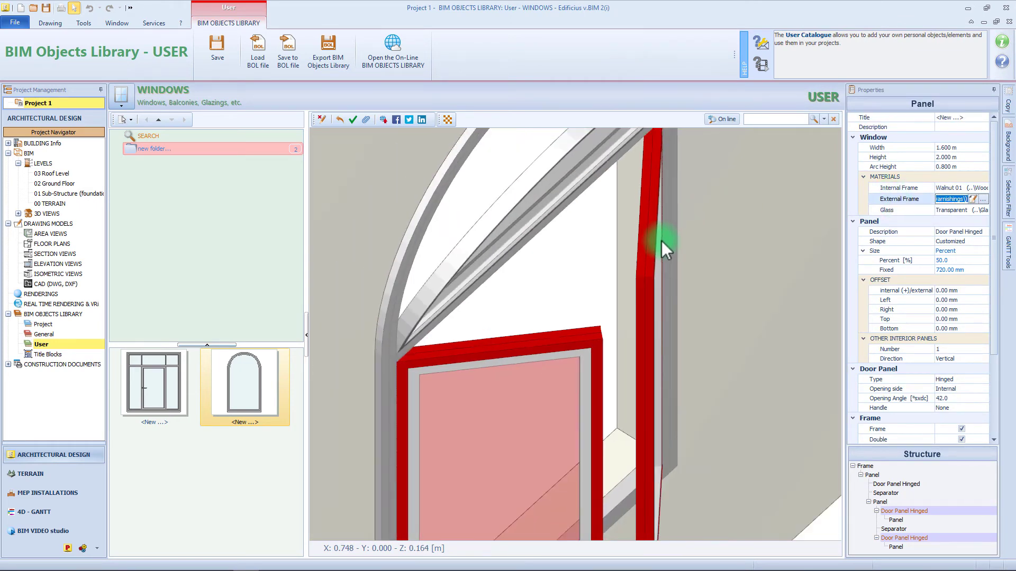
left_click(602, 243)
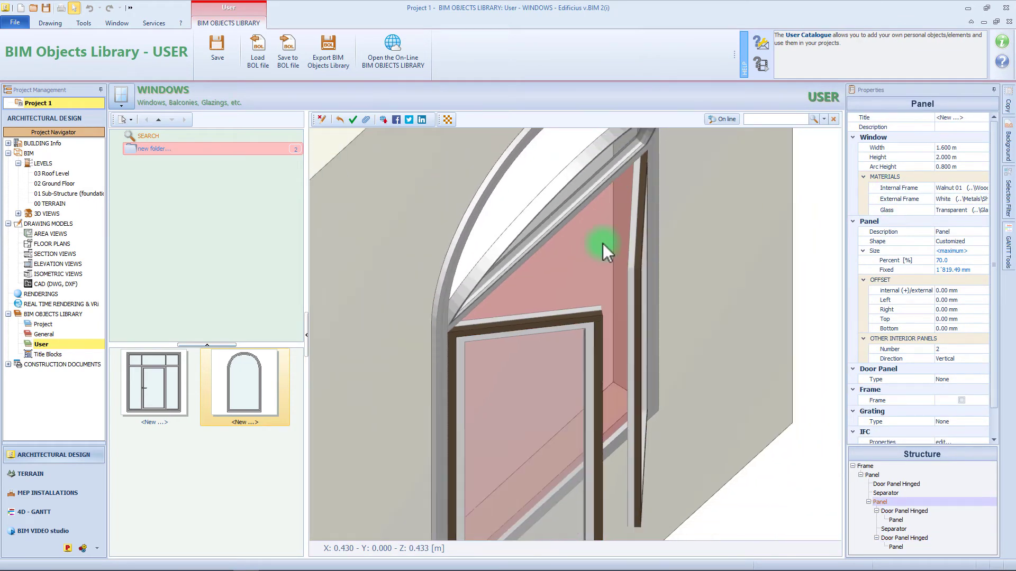
left_click_drag(602, 243, 620, 284)
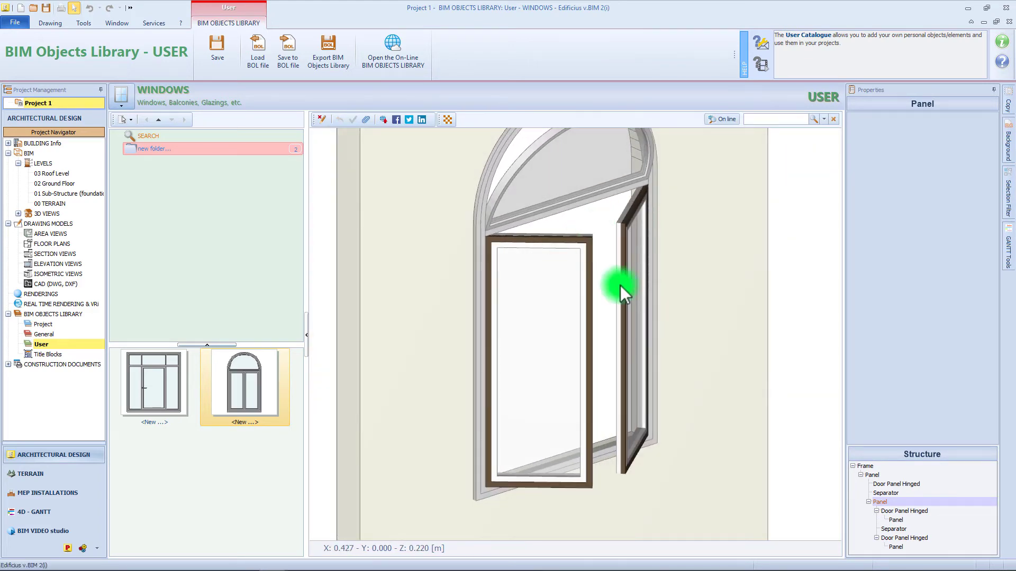
- Add a Customized window to the current folder and open its contour for editing
right_click(204, 479)
mouse_move(256, 348)
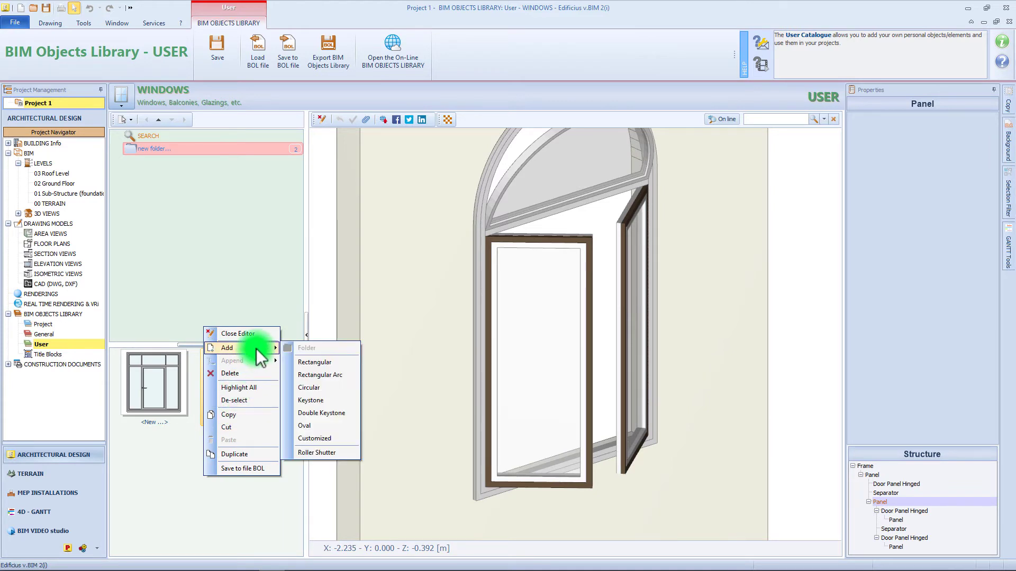
left_click(329, 444)
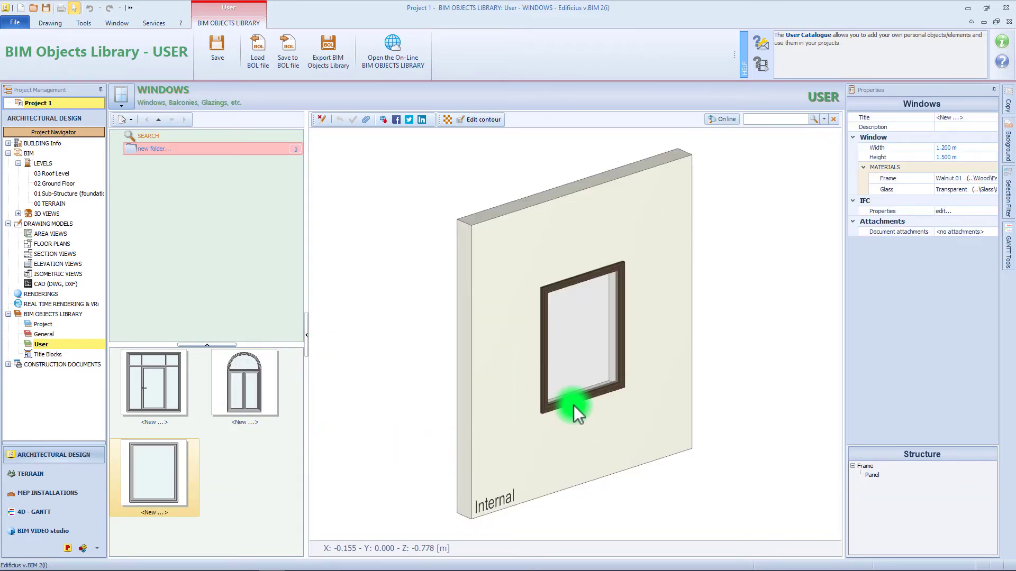
left_click(589, 365)
left_click(488, 122)
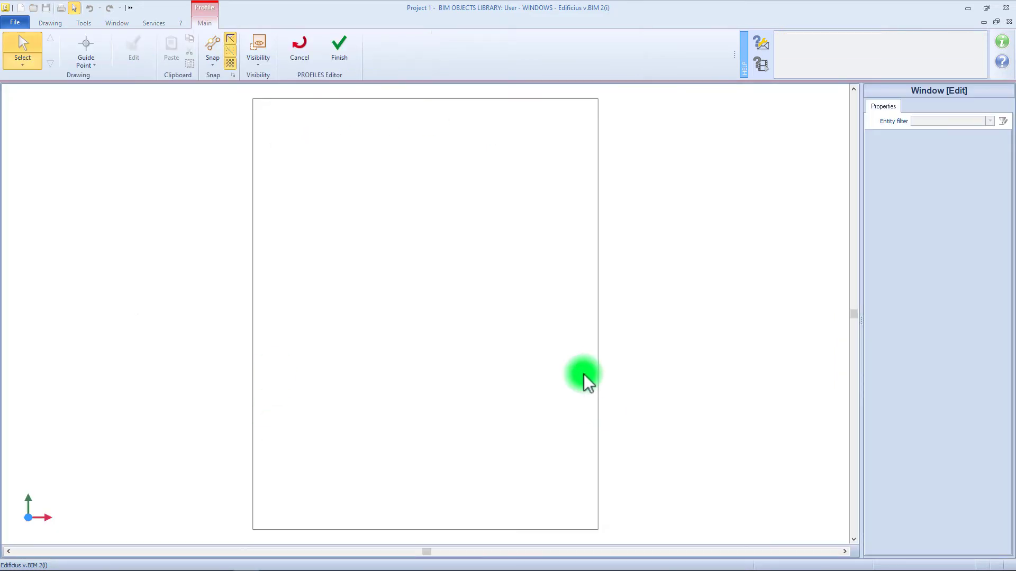
- Extend the contour 1.2 m to the right and pull the bottom edge's right half down about 0.49 m, then finish editing
left_click(585, 375)
left_click_drag(585, 322, 658, 328)
type("1.2")
key("Return")
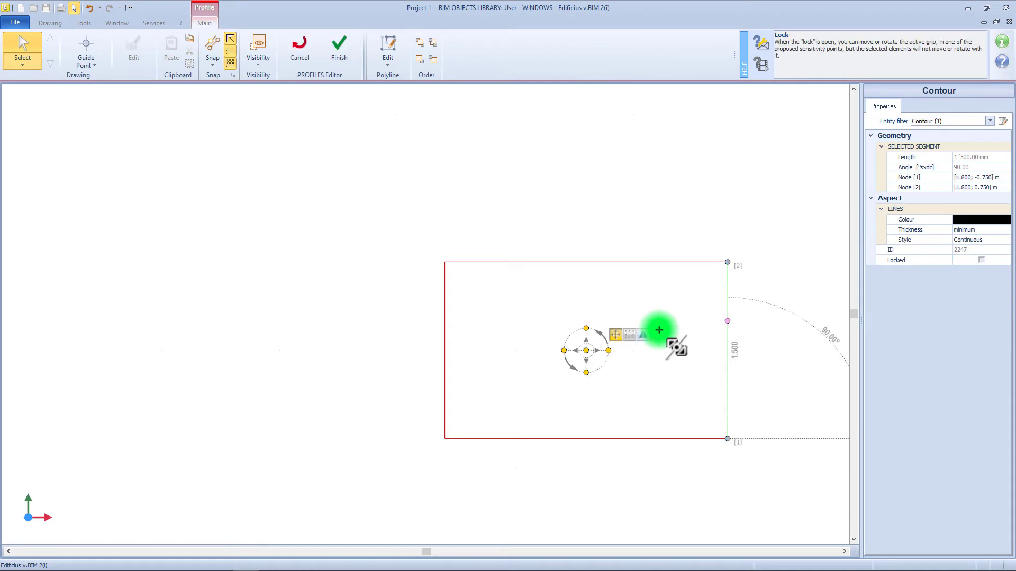
left_click(630, 439)
left_click_drag(662, 440, 728, 495)
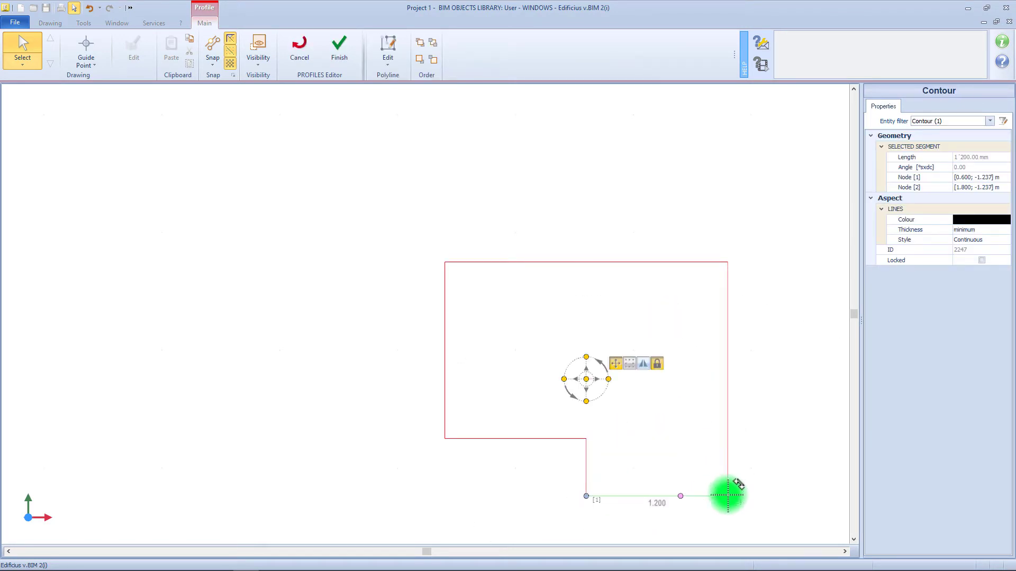
left_click(341, 52)
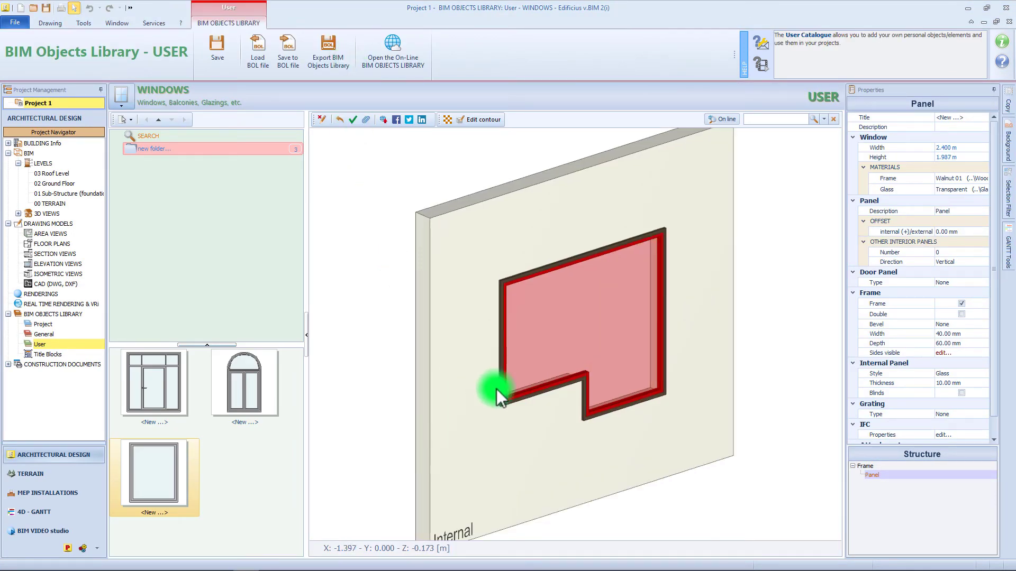
- Divide the customized window's panel into 2 vertical interior panels
left_click(967, 249)
type("2")
key("Return")
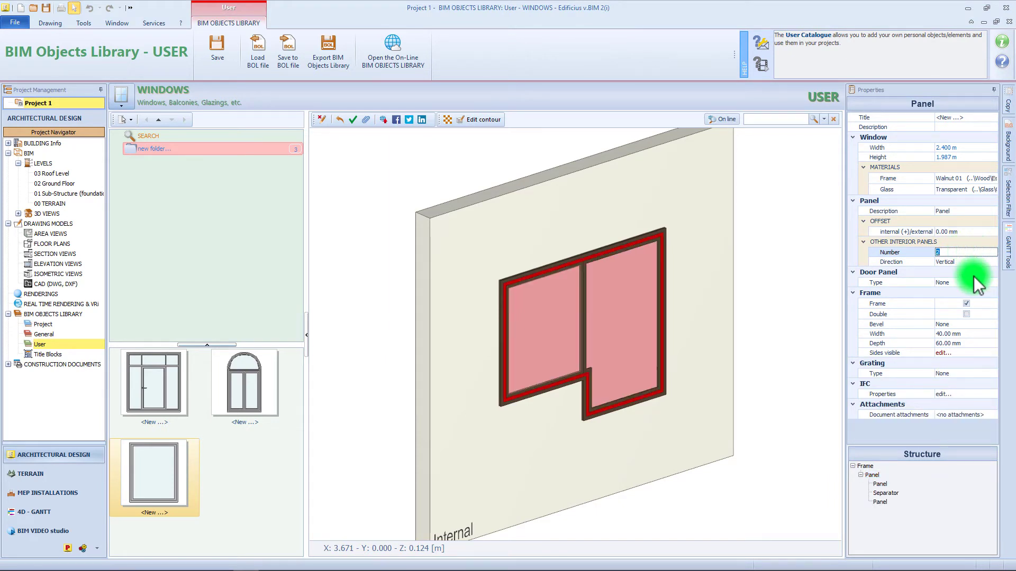
- Shift the separator slightly right so it lines up with the contour's notch, and enable its profile
left_click(894, 493)
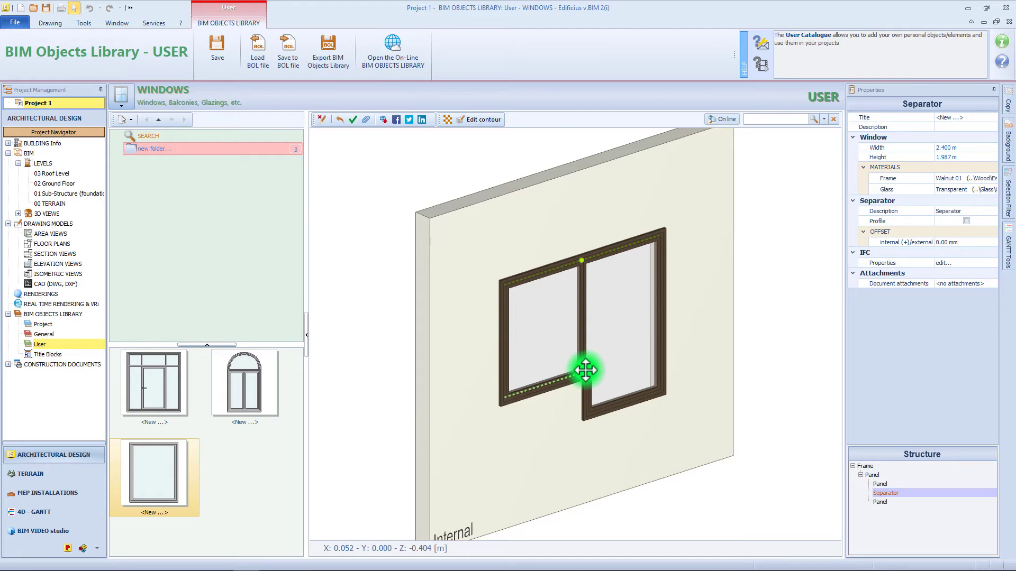
left_click_drag(587, 373, 595, 402)
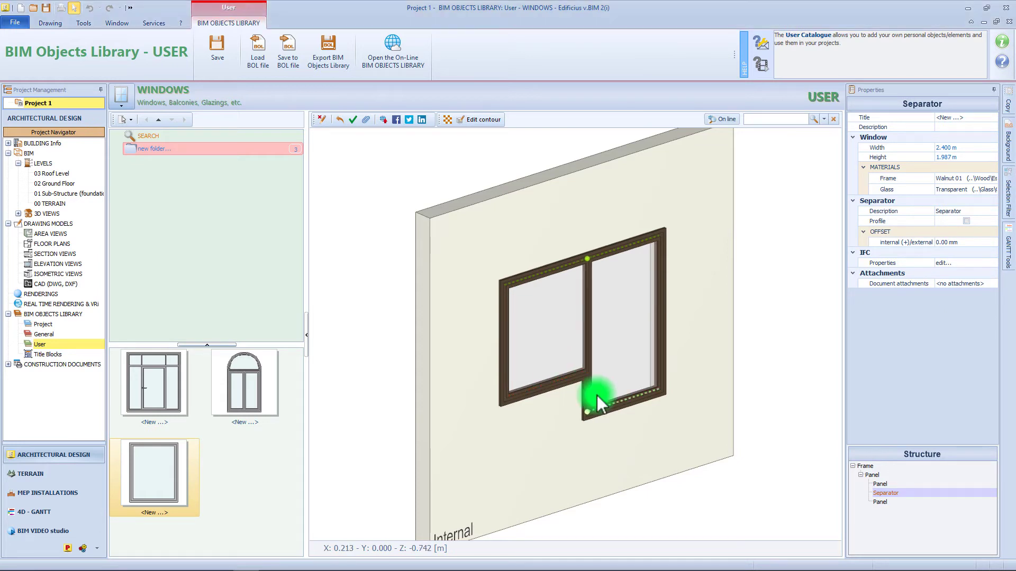
left_click(967, 221)
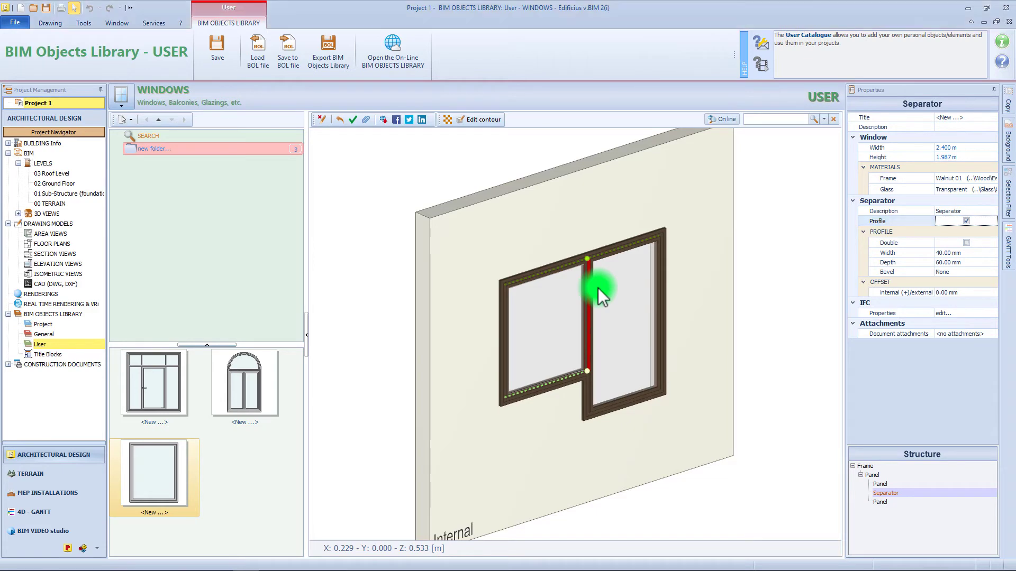
- Set the left panel's door panel type to Hinged and swing its leaf open
left_click(554, 307)
left_click(979, 359)
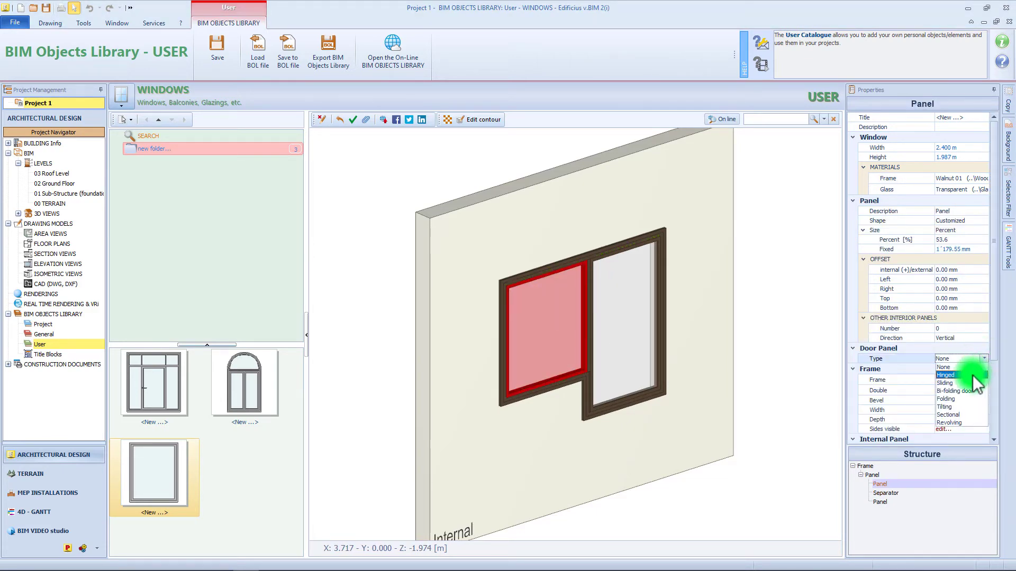
left_click(972, 376)
left_click_drag(569, 349, 325, 298)
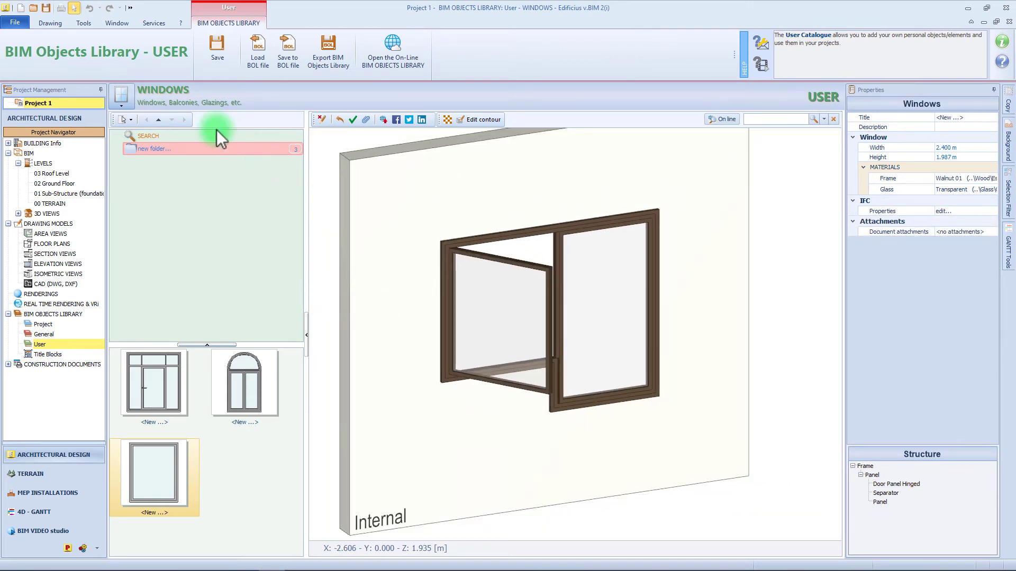
- In the Sunscreen category, add a new folder and append a Rectangular sunscreen to it
left_click(121, 105)
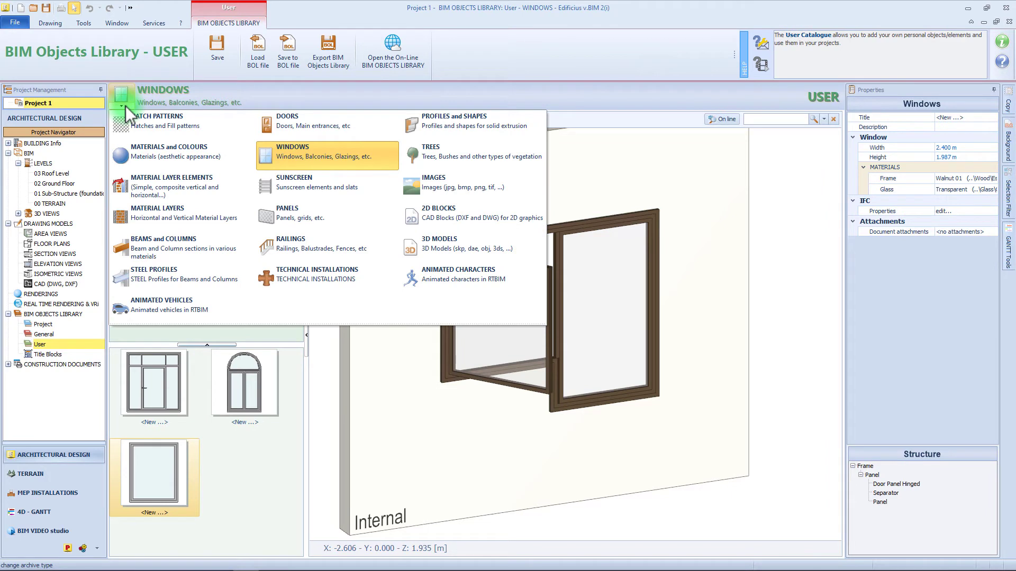
left_click(291, 181)
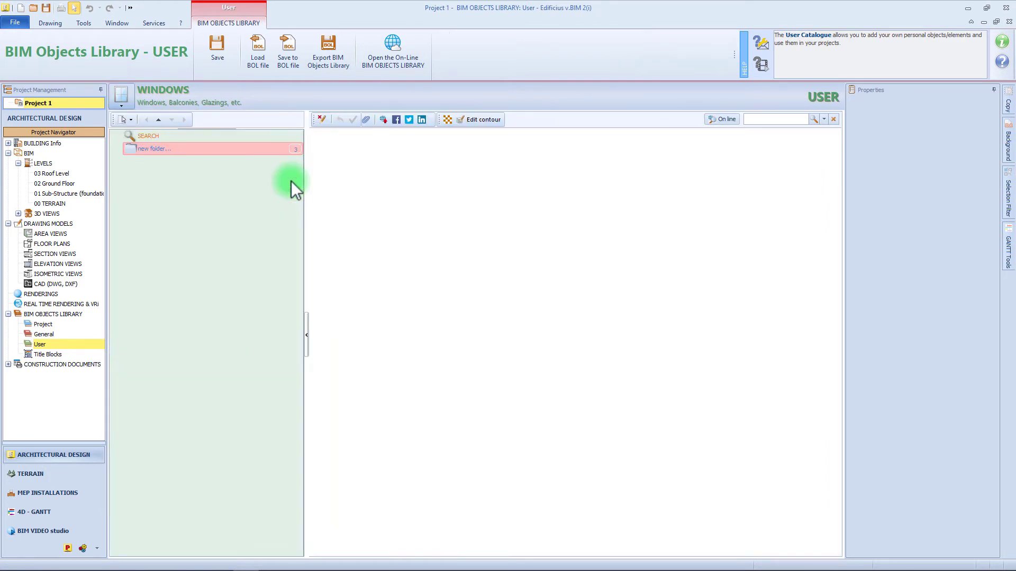
right_click(290, 181)
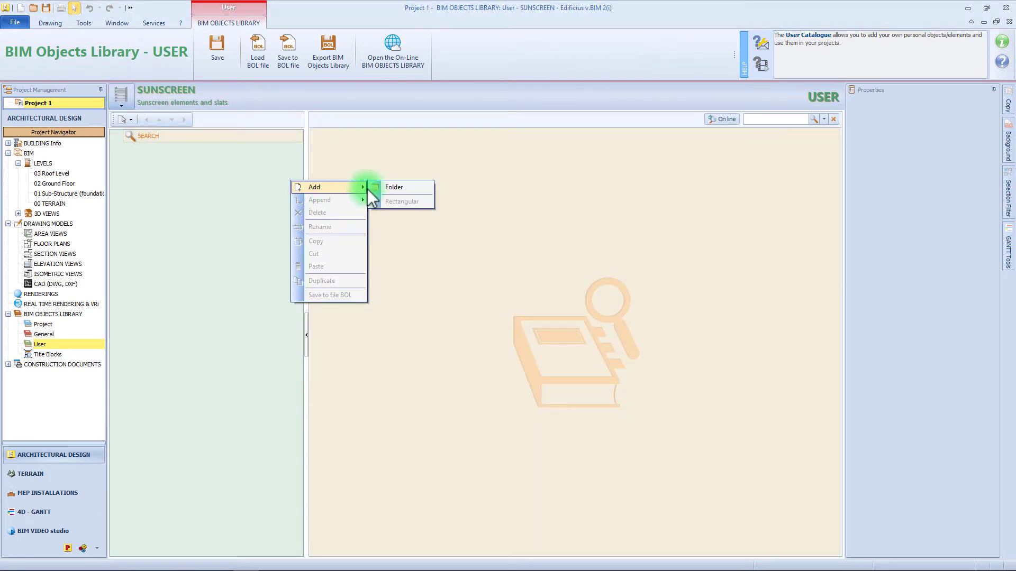
left_click(386, 187)
right_click(271, 156)
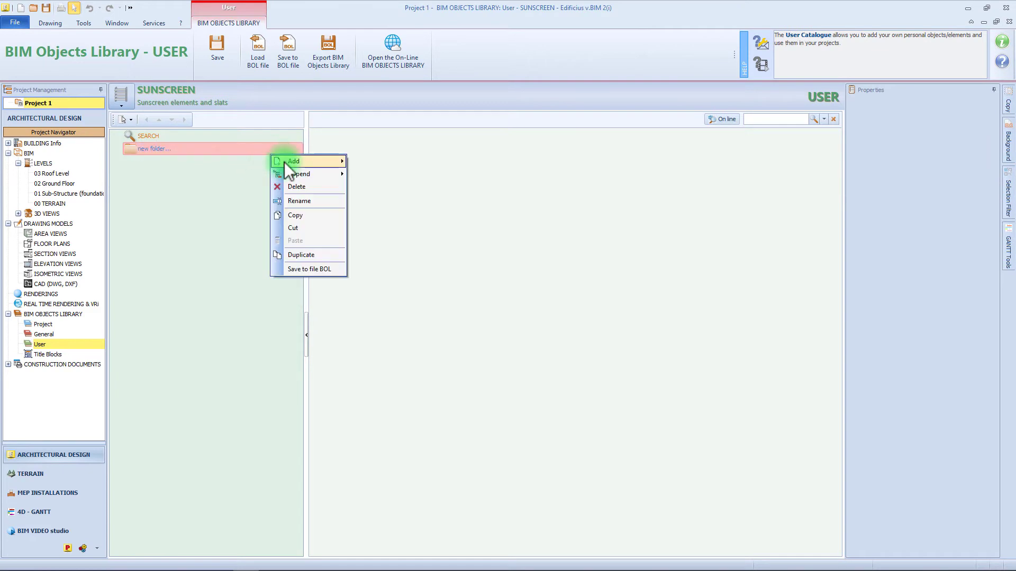
mouse_move(312, 174)
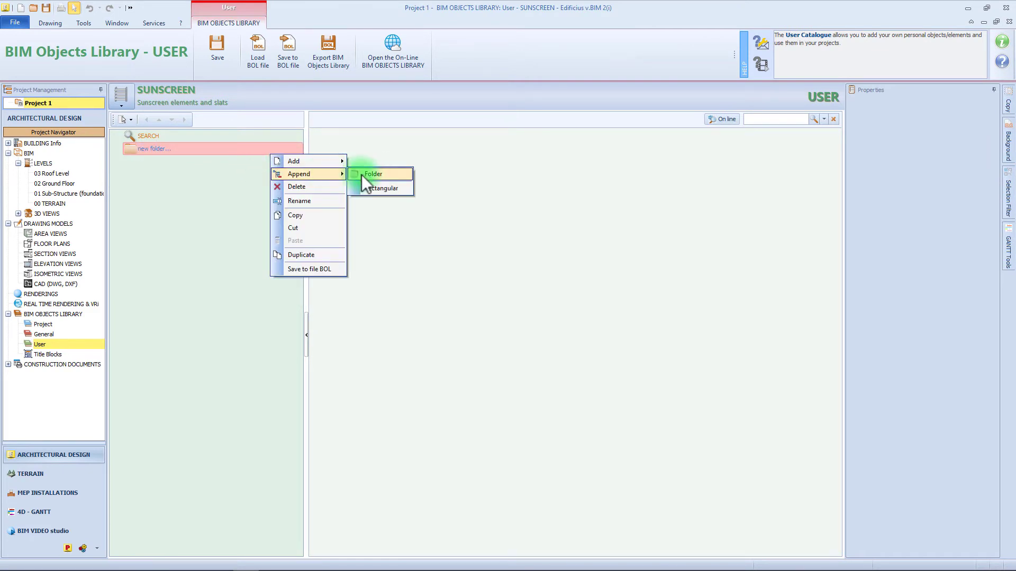
left_click(388, 193)
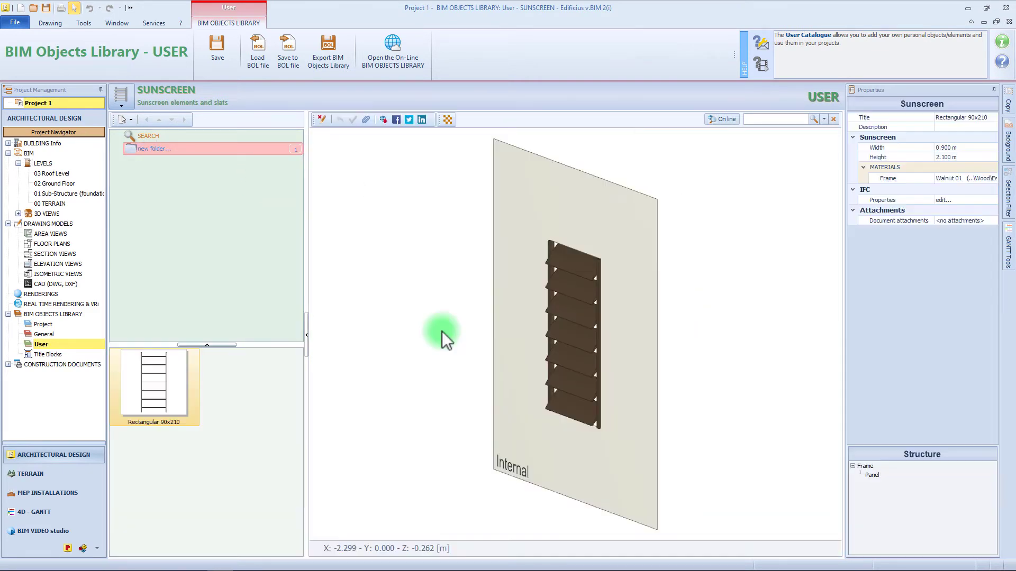
- Try a Horizontal panel repetition on the sunscreen's frame
left_click(868, 467)
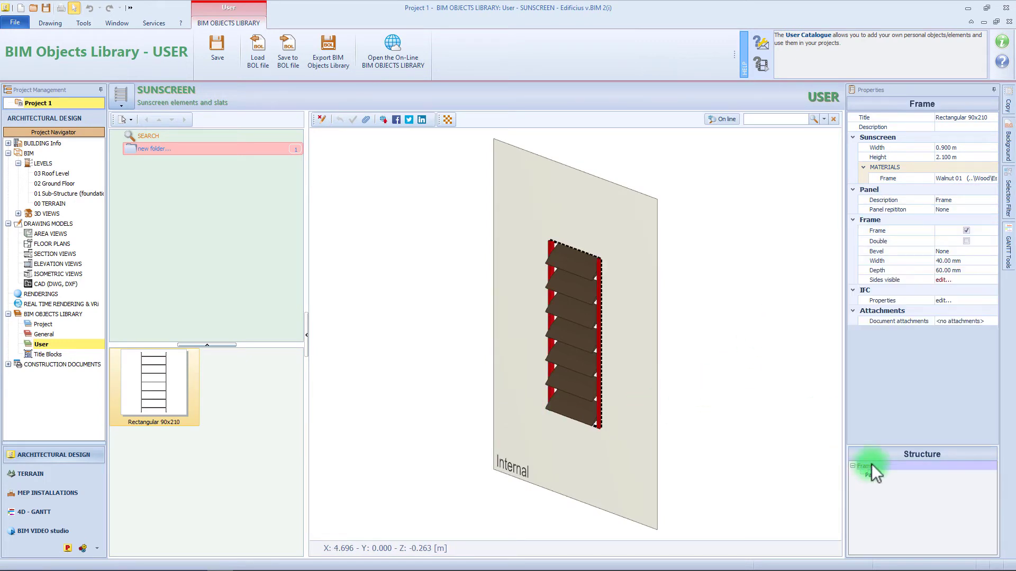
left_click(970, 207)
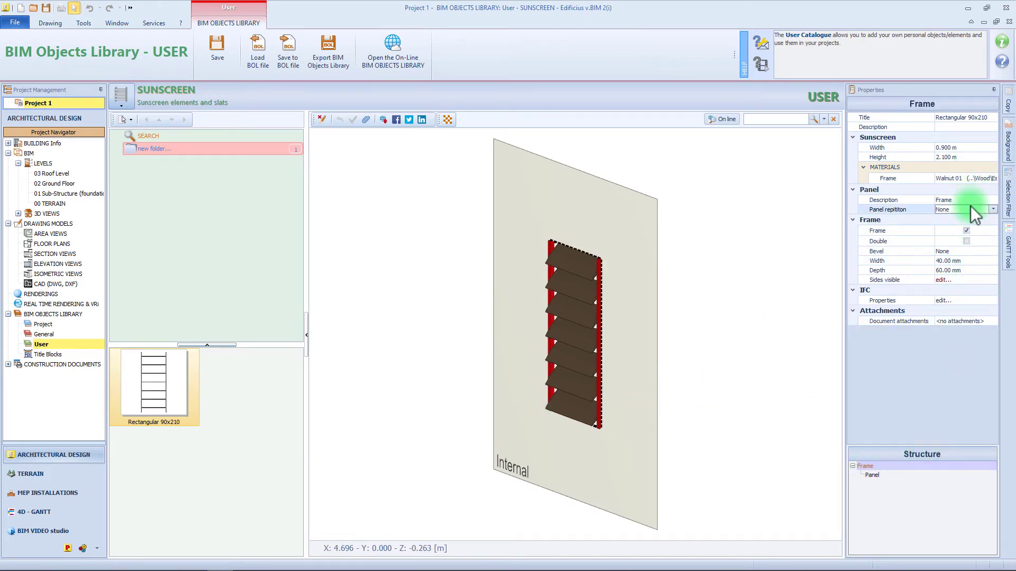
left_click(990, 209)
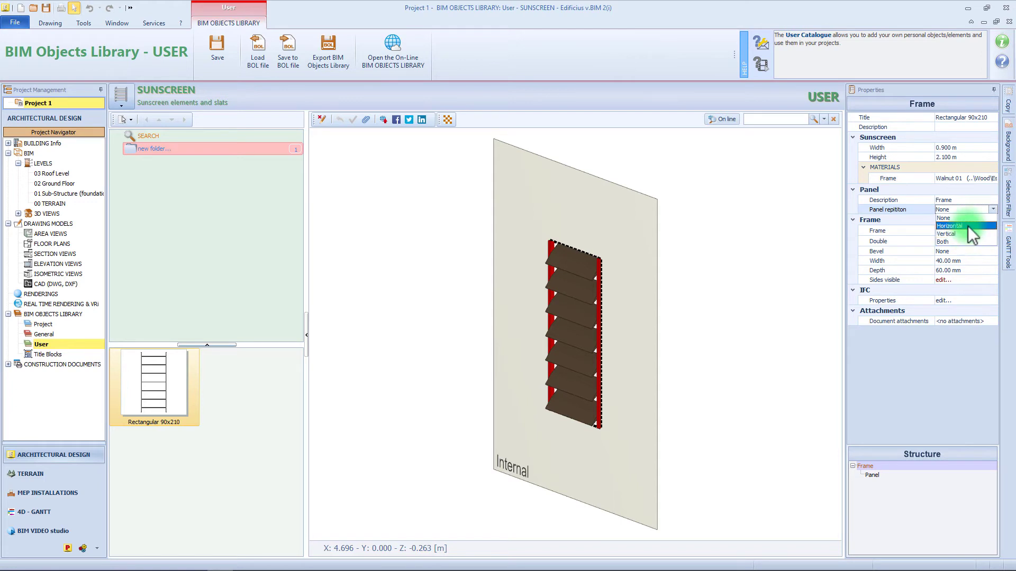
left_click(969, 226)
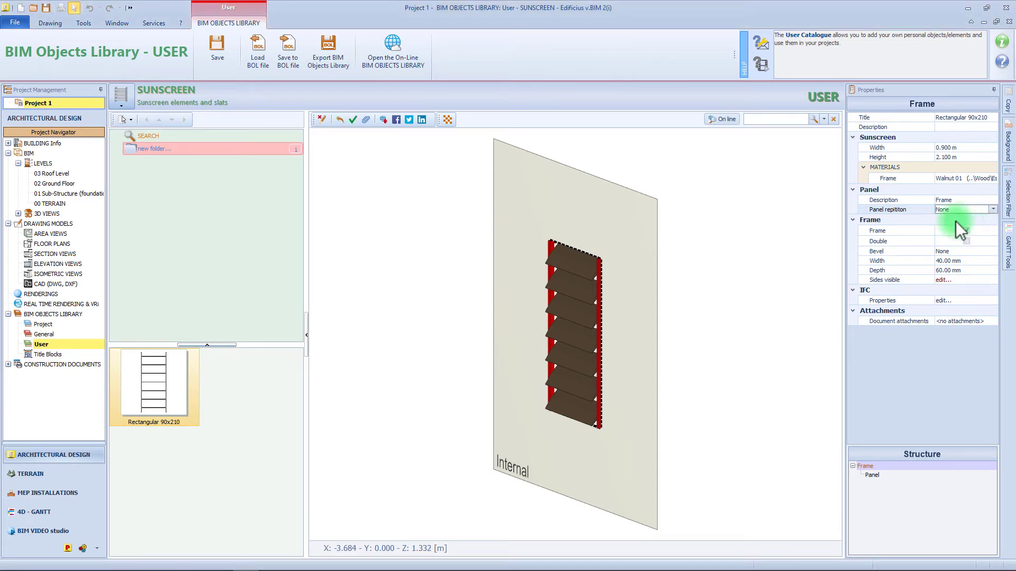
- Review which sides of the sunscreen's frame are shown and accept the selection
left_click(949, 281)
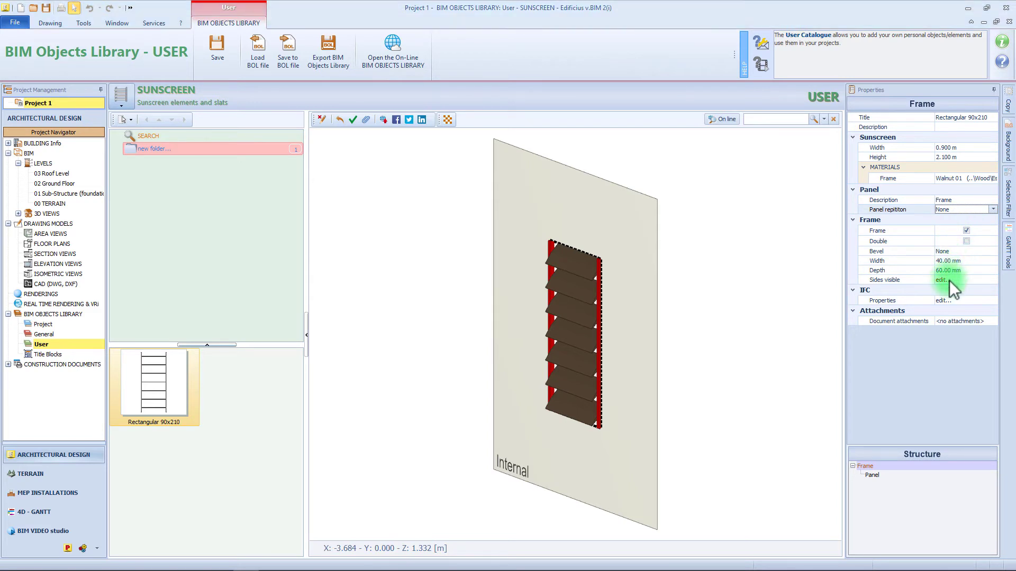
left_click(993, 279)
left_click(924, 373)
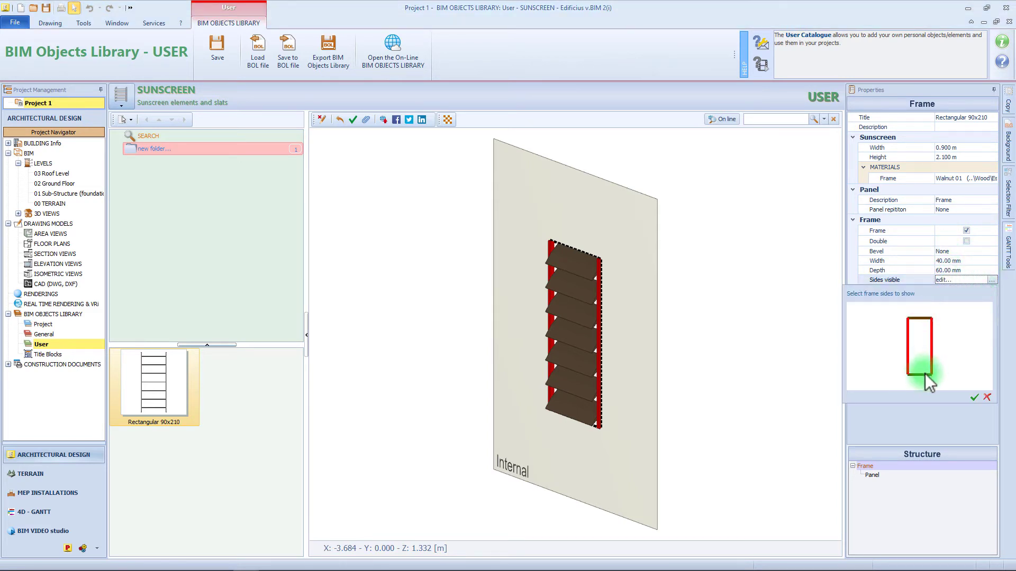
left_click(974, 397)
- Set the sunscreen panel's slat width to 200 mm and its maximum thickness to 30 mm
left_click(592, 359)
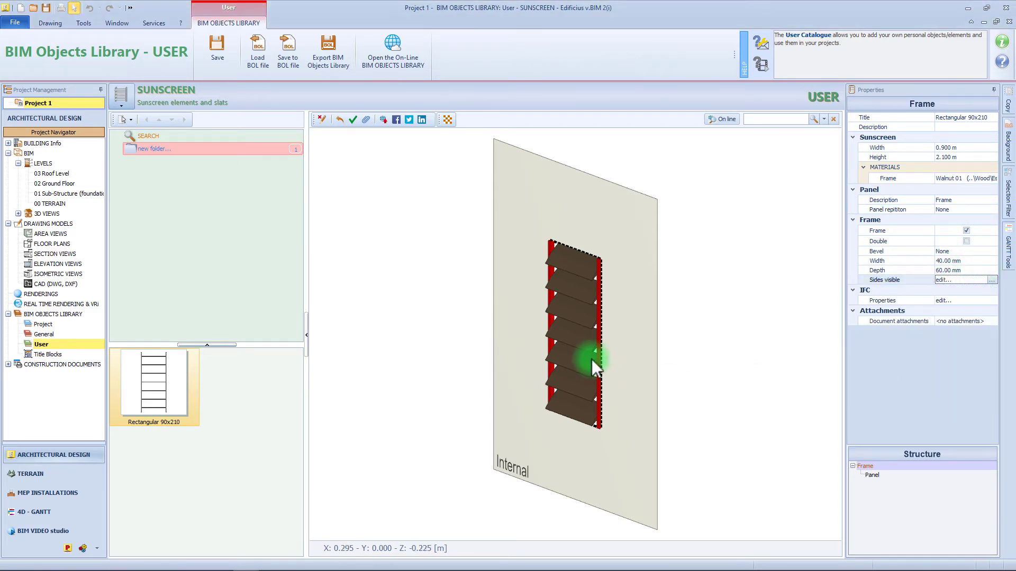
left_click(554, 377)
left_click(983, 278)
left_click(969, 253)
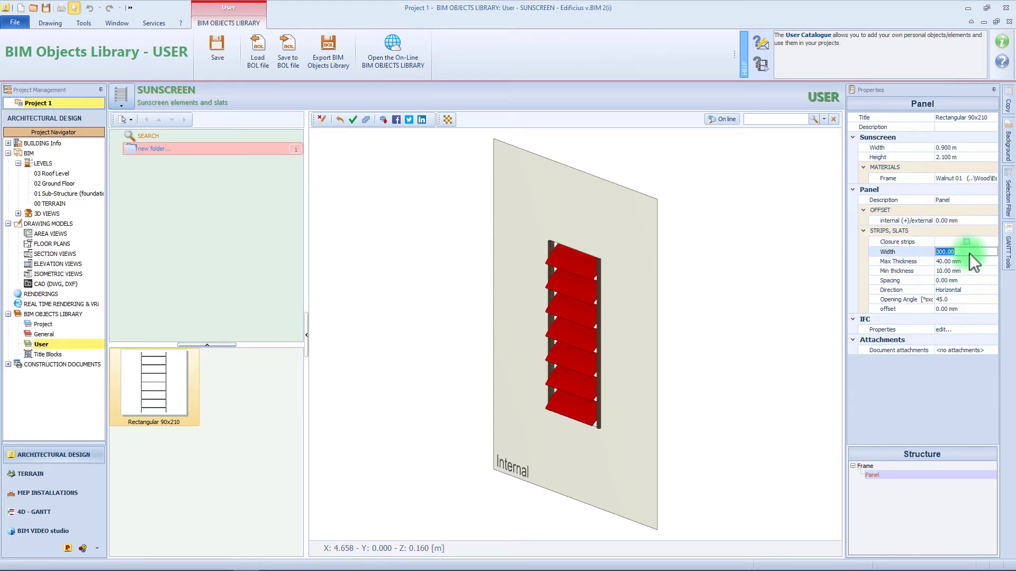
key("Return")
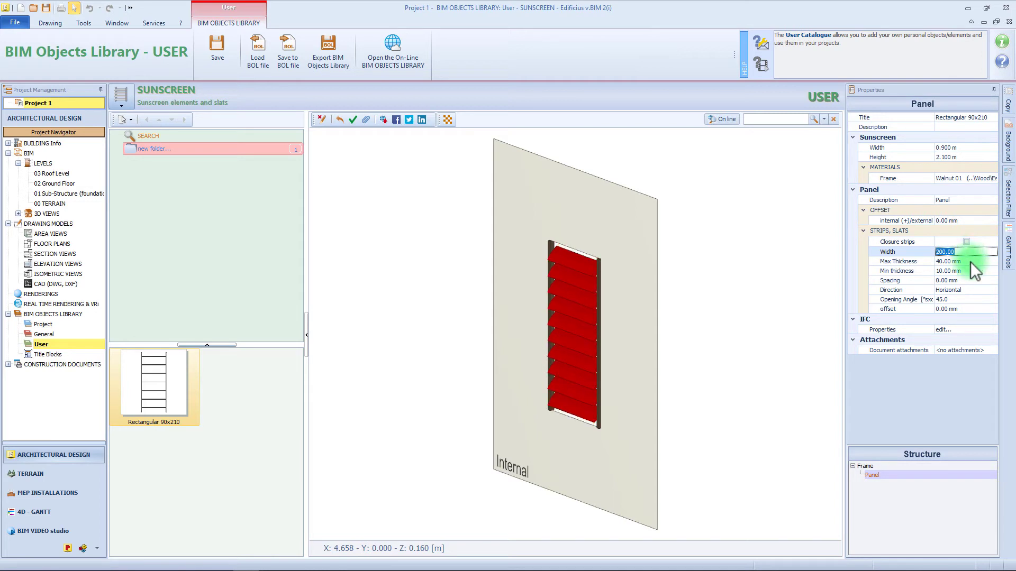
left_click(970, 262)
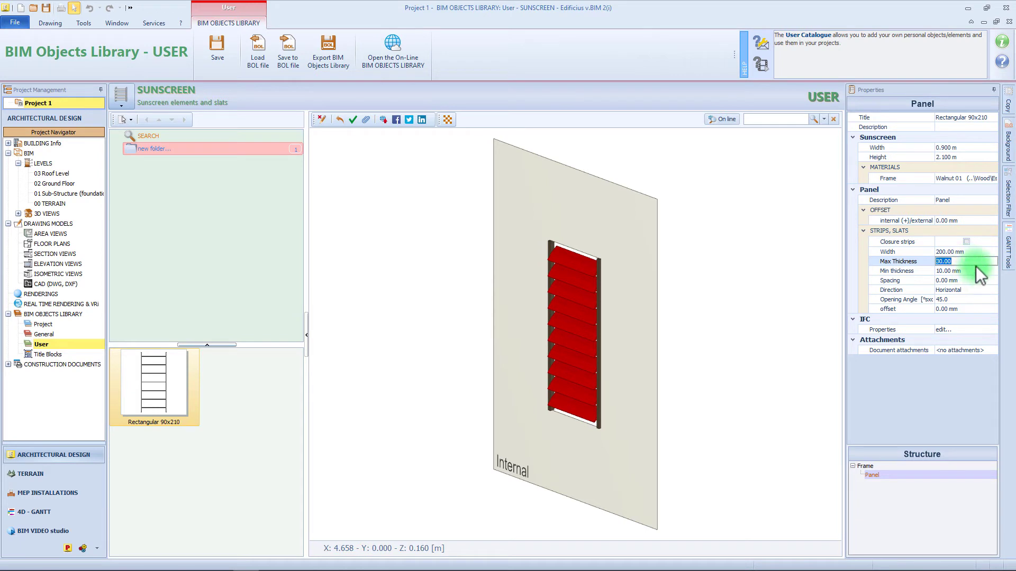
- Set the minimum thickness of the sunscreen panel's slats to 5 mm
left_click(972, 269)
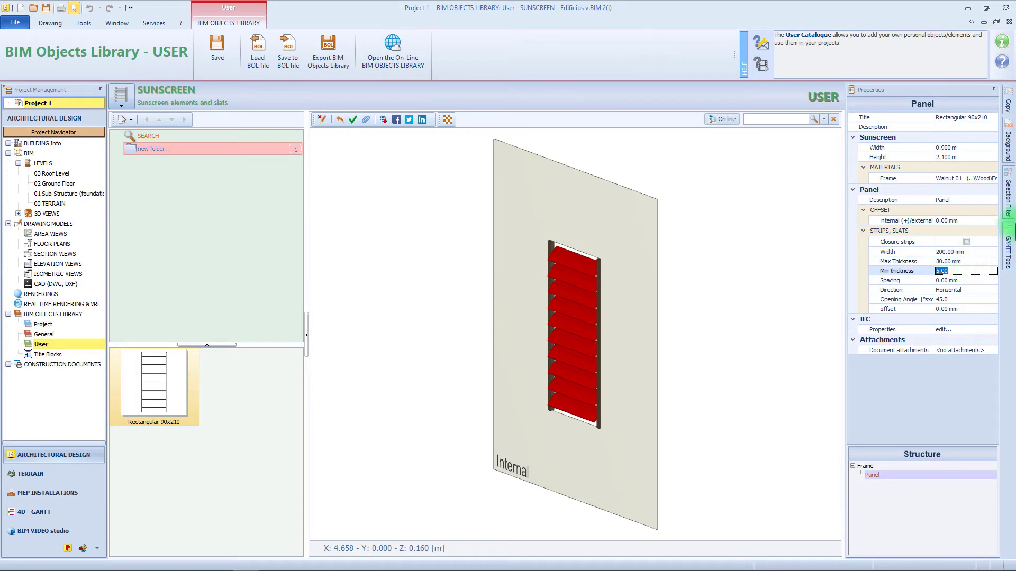
scroll(592, 296, "up", 8)
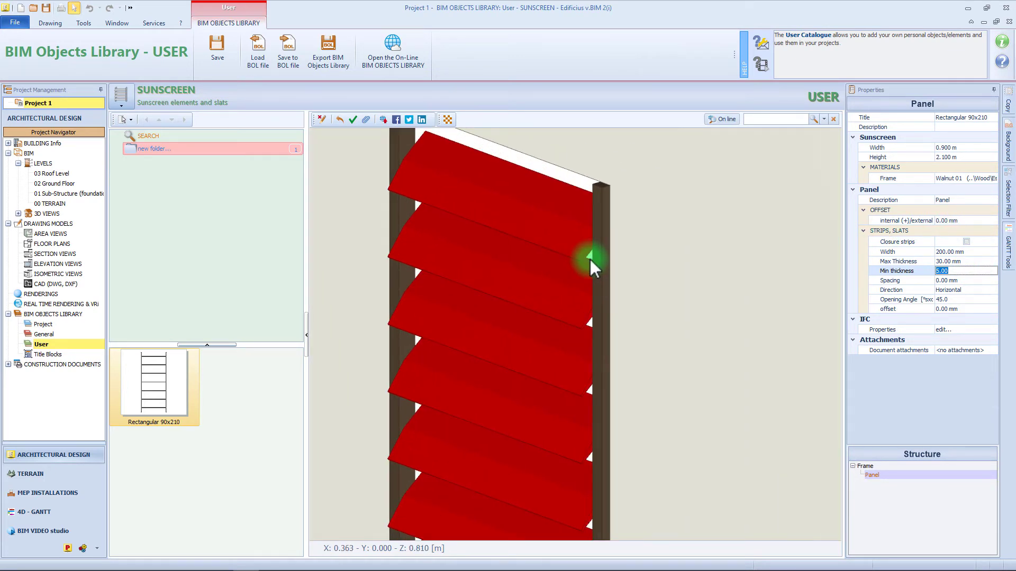
scroll(590, 260, "up", 5)
middle_click_drag(585, 245, 658, 260)
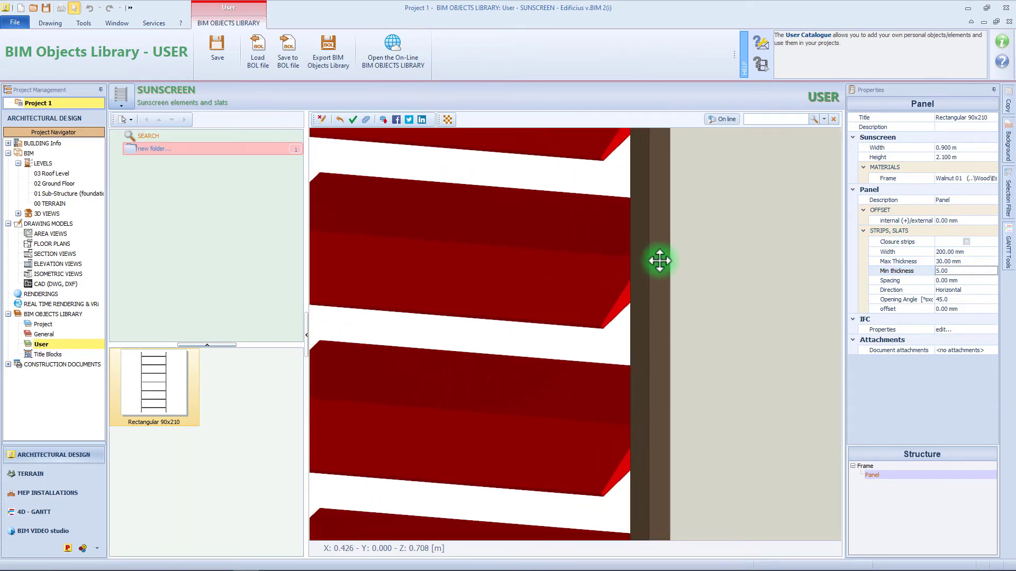
- Set the slats' opening angle to 0 and their spacing to 10 mm
left_click(952, 300)
type("0")
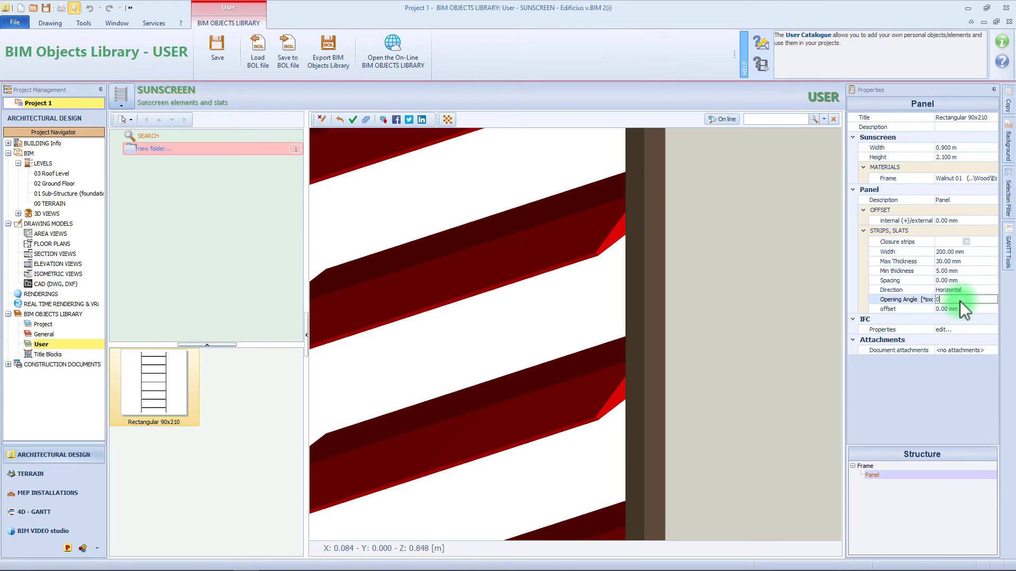
key("Return")
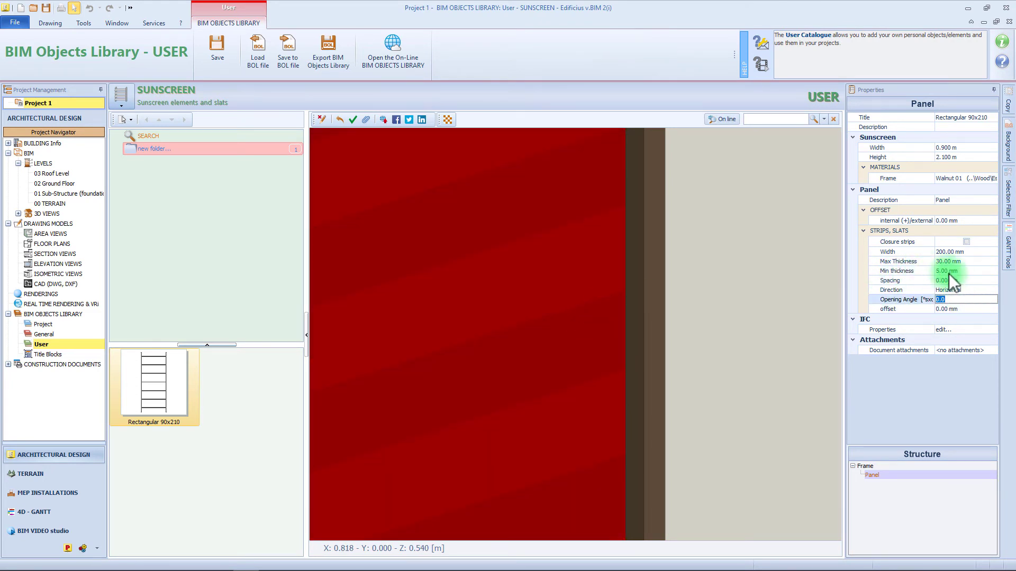
left_click(958, 281)
type("10")
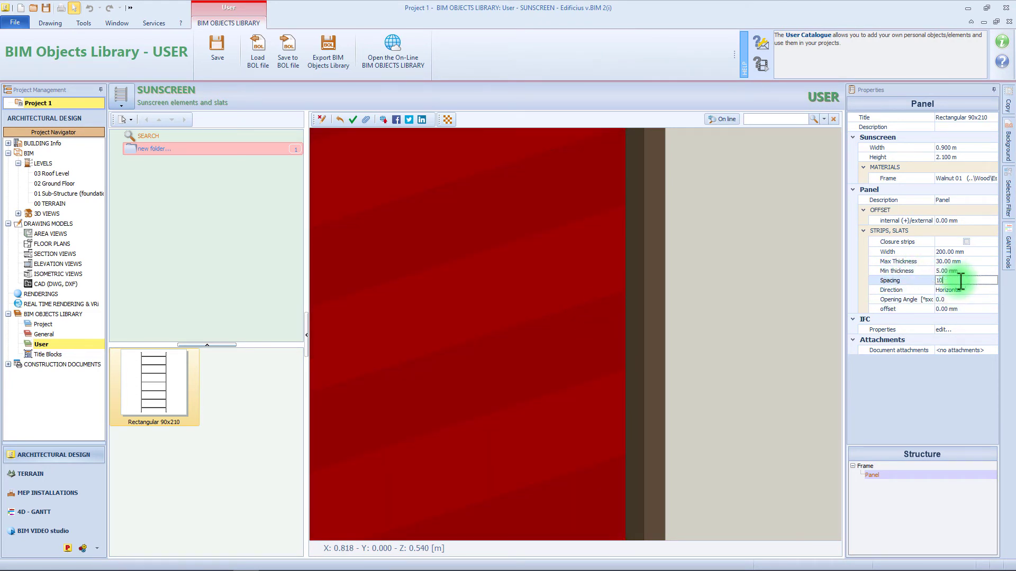
key("Return")
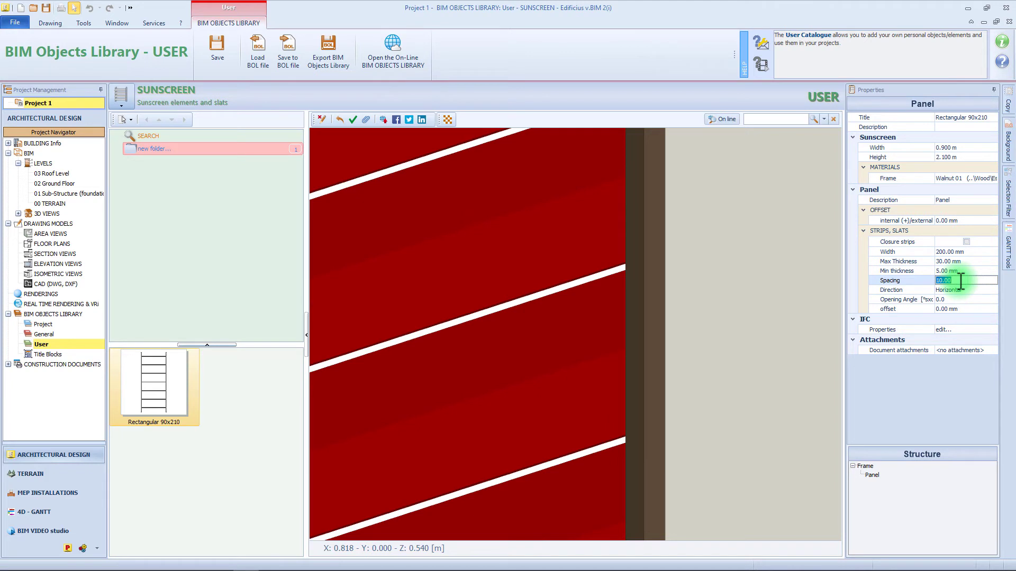
- Set the opening angle of the sunscreen panel's slats to 45 degrees
left_click(960, 281)
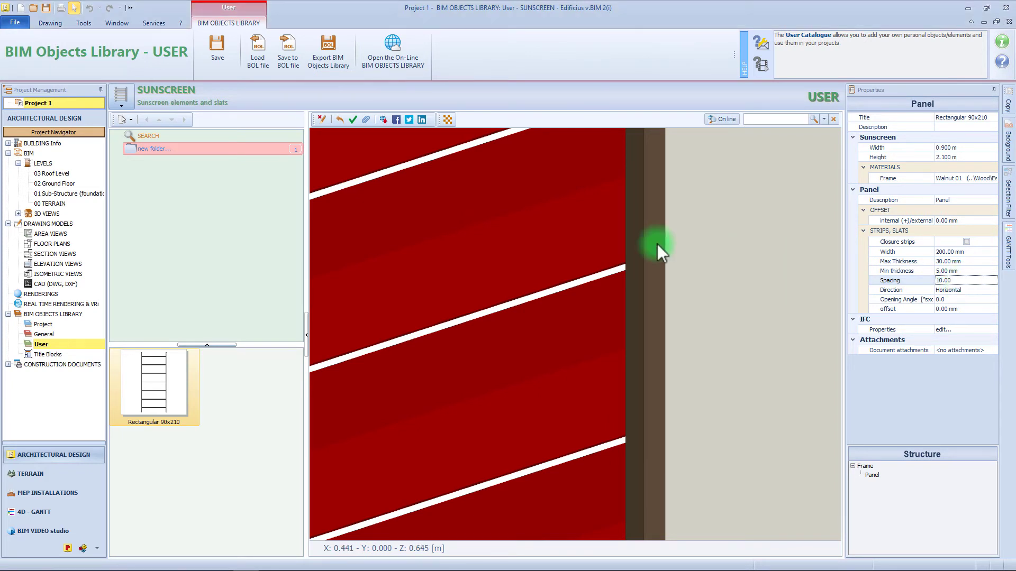
left_click(946, 300)
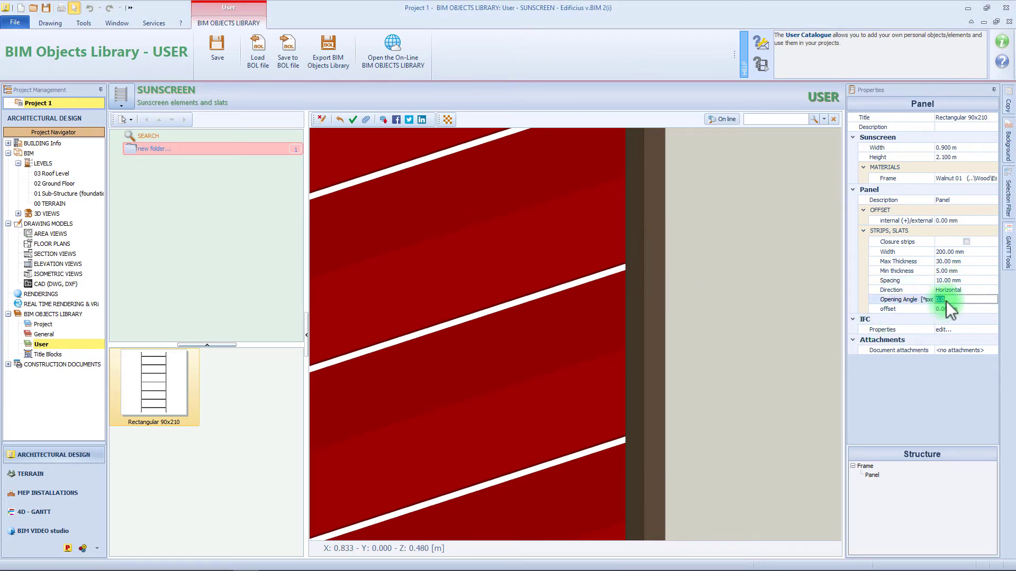
key("Return")
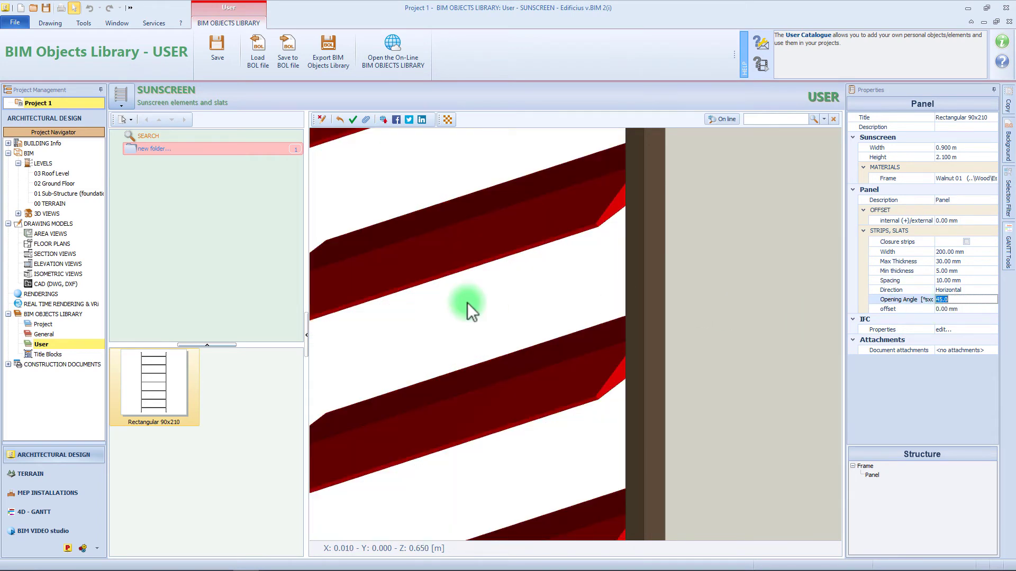
scroll(468, 302, "down", 3)
left_click_drag(468, 303, 555, 245)
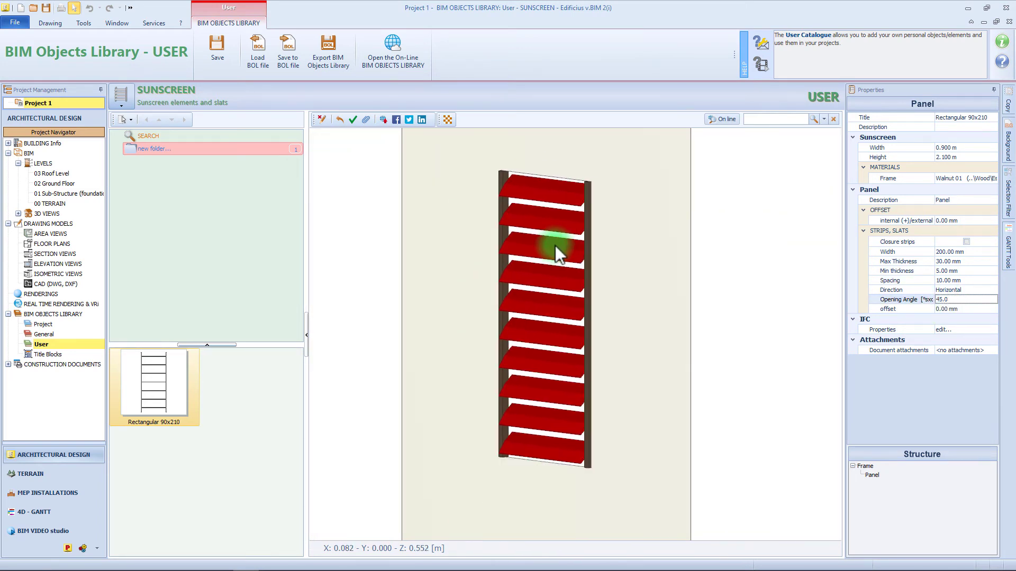
- In the Panels category, add a new folder and append a Rectangular panel to it
left_click(135, 101)
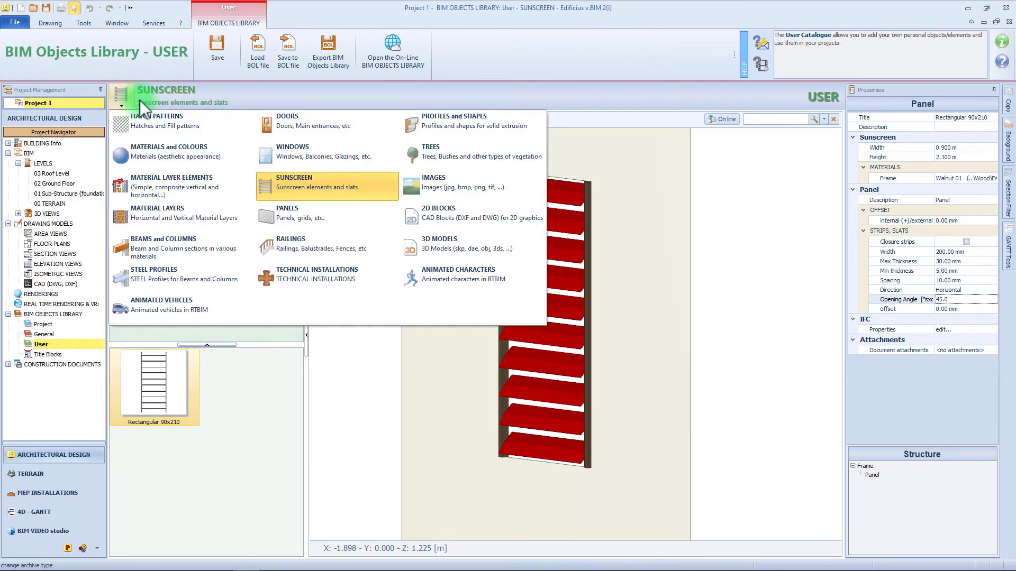
left_click(294, 191)
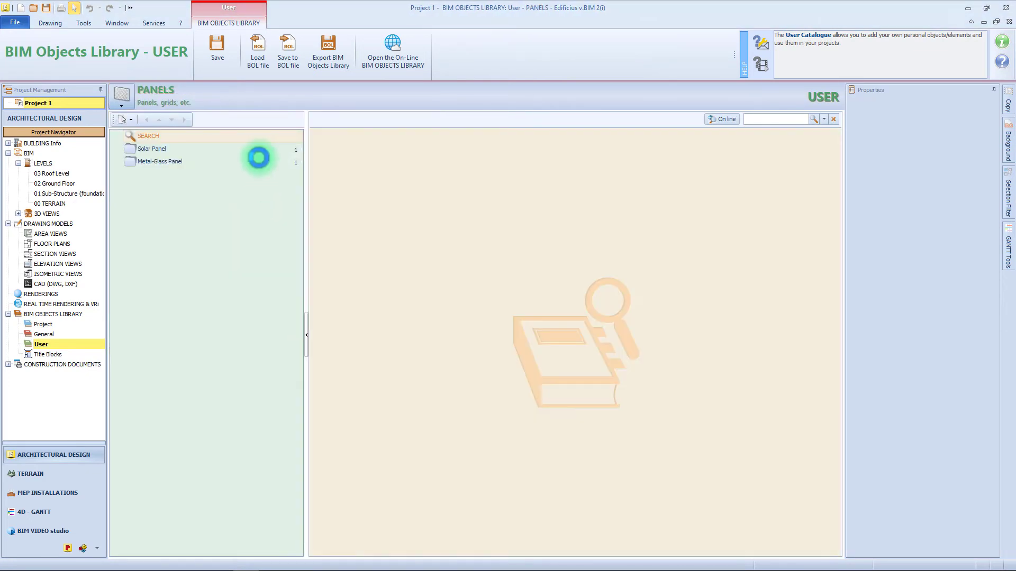
right_click(256, 187)
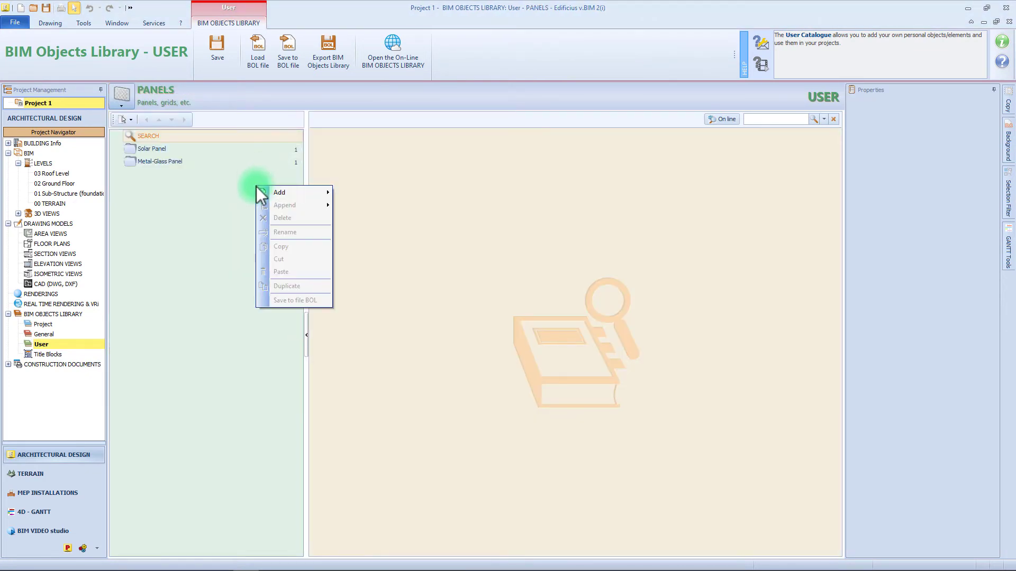
mouse_move(276, 192)
left_click(355, 193)
right_click(268, 177)
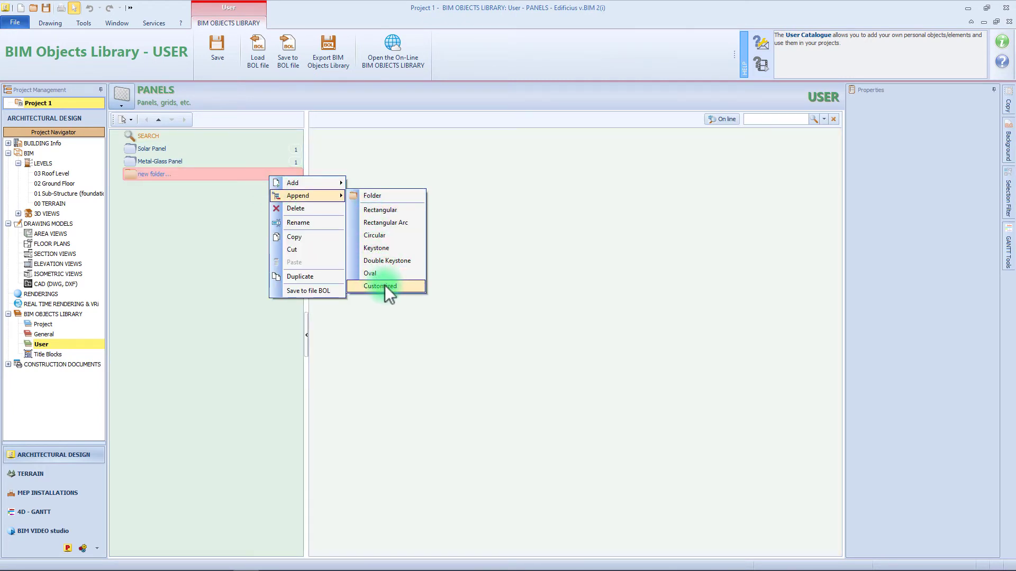
left_click(405, 214)
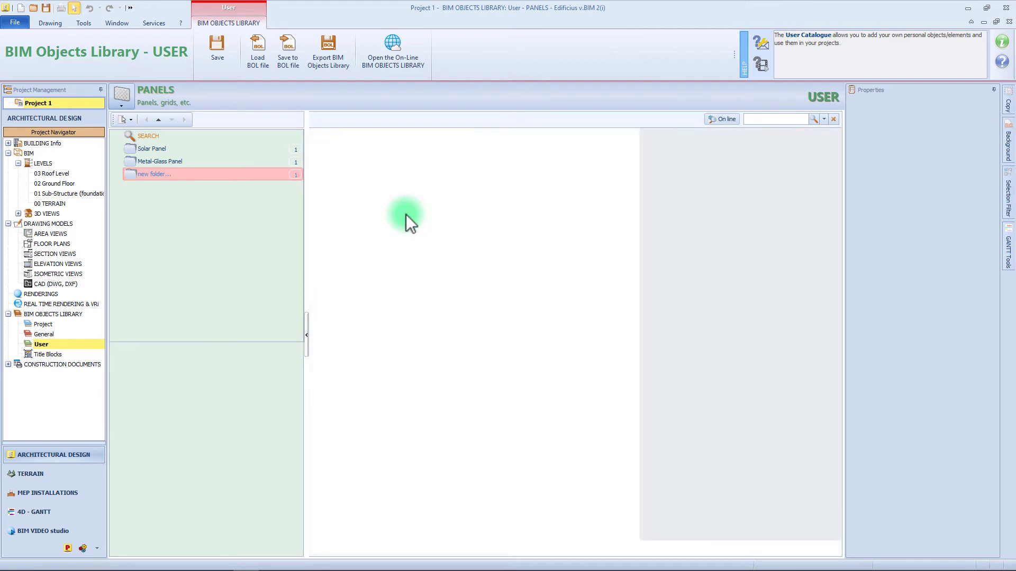
left_click(602, 404)
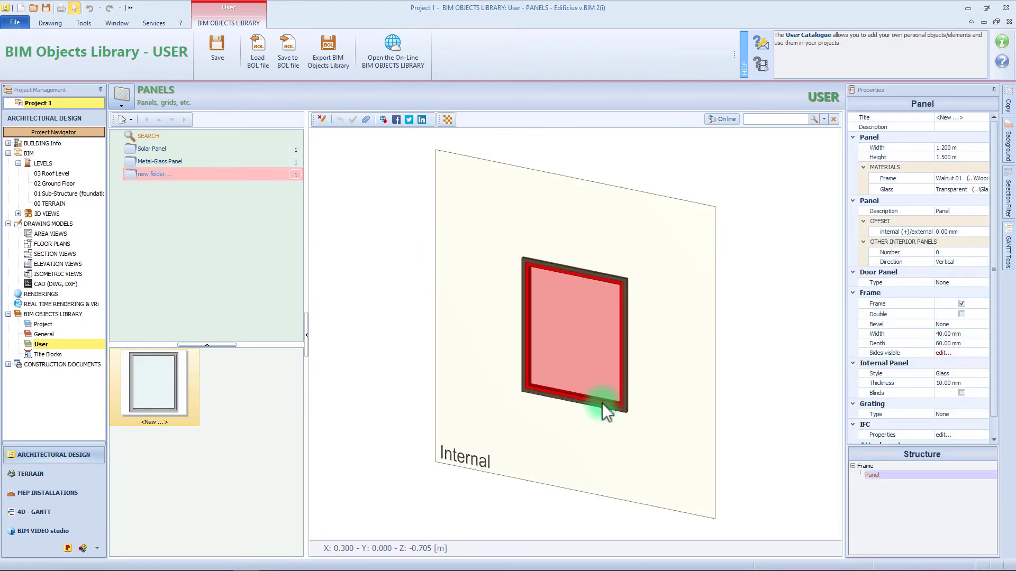
left_click(668, 387)
- In the Railings category, add a new folder and append a new railing to it
left_click(128, 108)
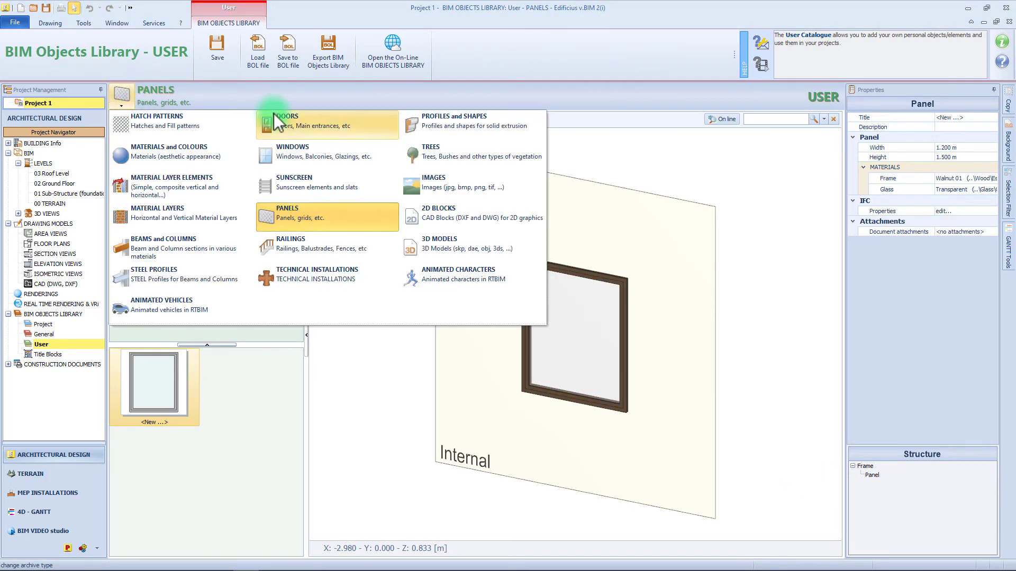
left_click(315, 237)
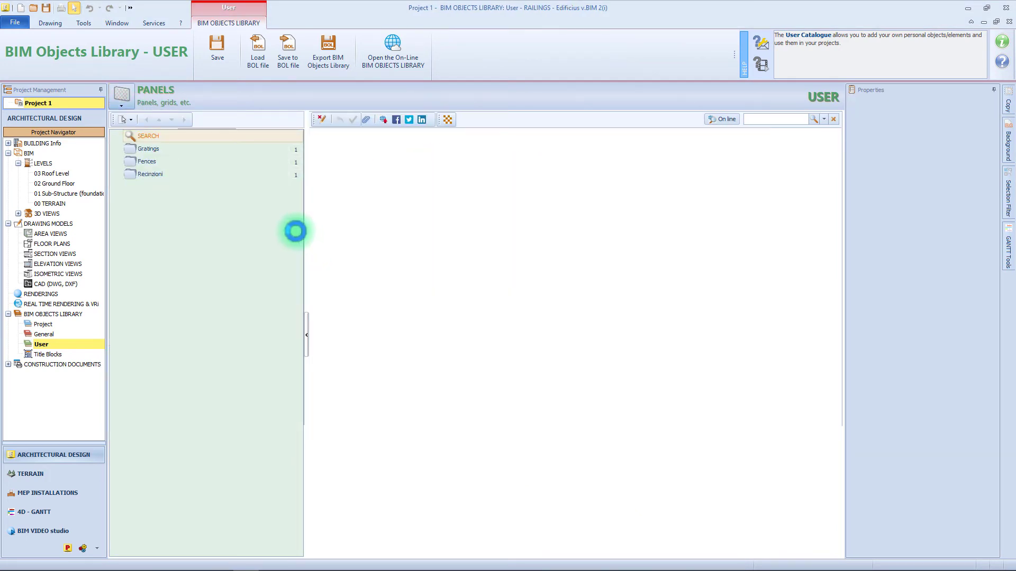
right_click(229, 183)
mouse_move(296, 191)
left_click(331, 189)
key("Return")
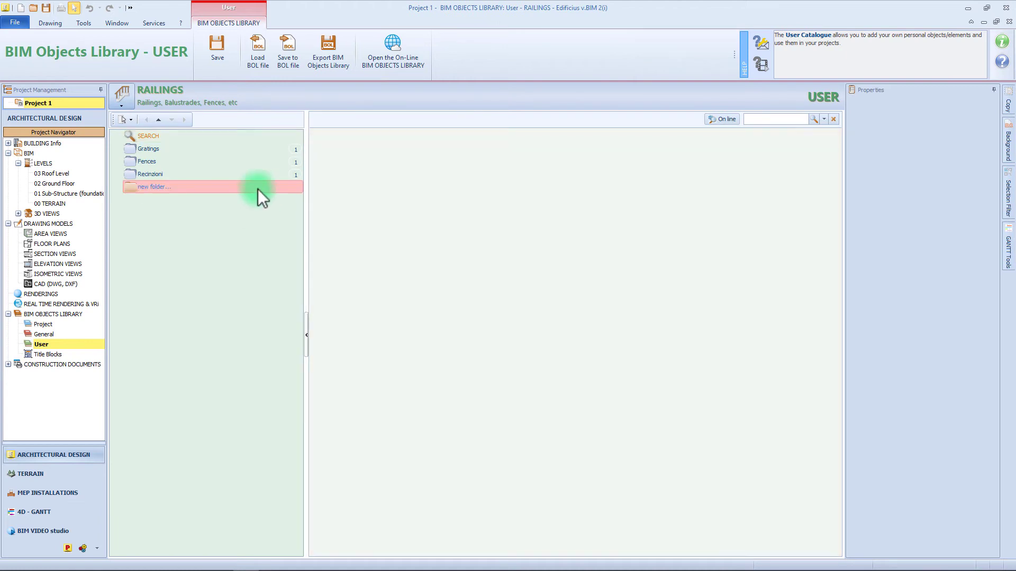
right_click(257, 188)
mouse_move(303, 208)
left_click(349, 222)
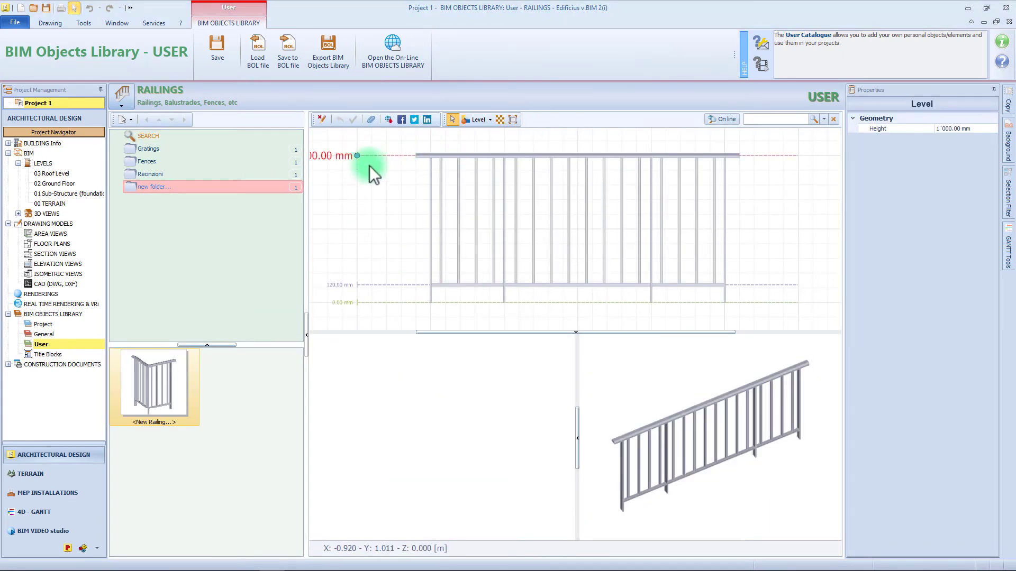
- Examine the properties of the railing's lower level, handrail, starting, intermediate and end poles, and balustrade
left_click(388, 286)
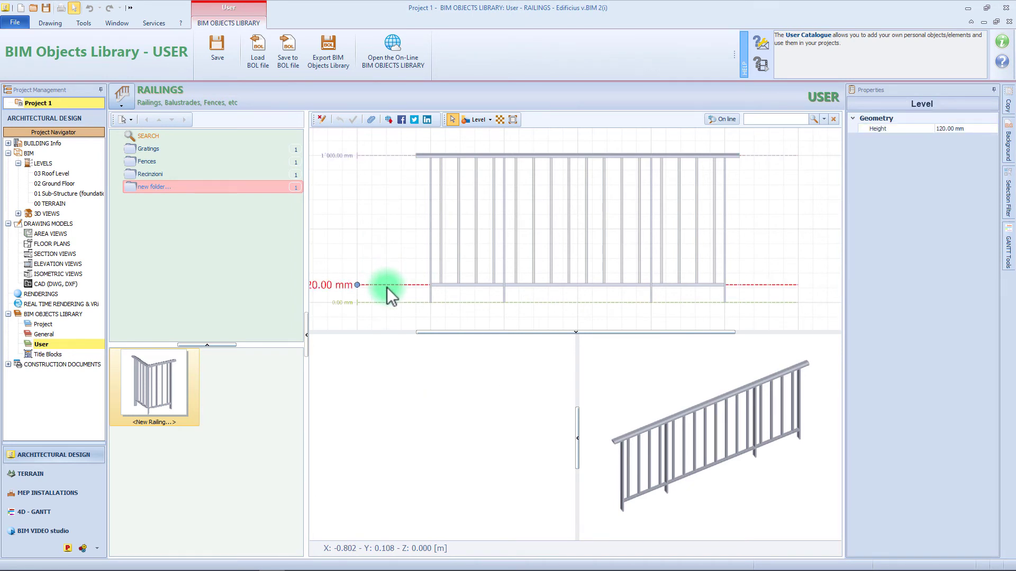
left_click(386, 286)
left_click(472, 154)
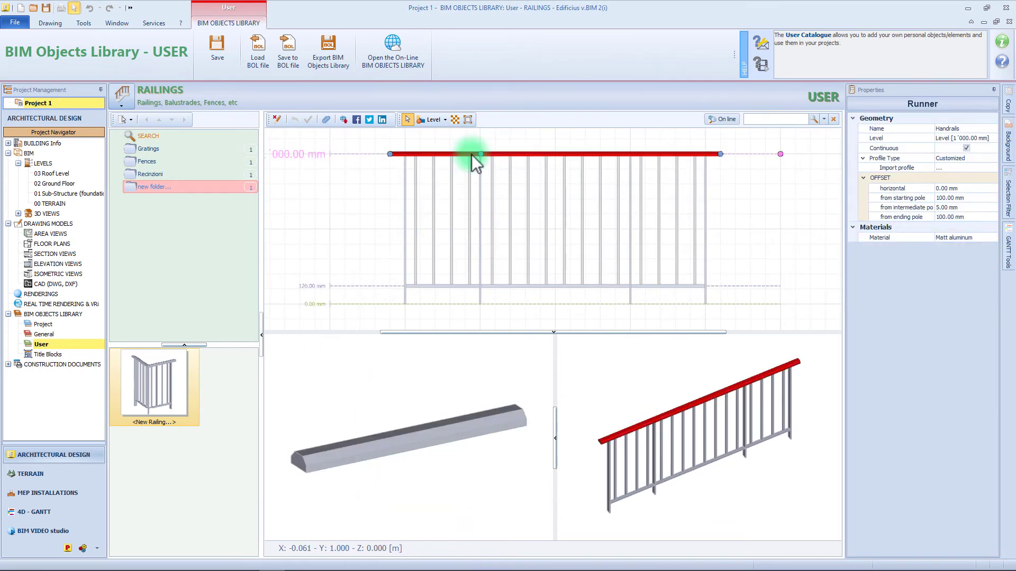
left_click(406, 206)
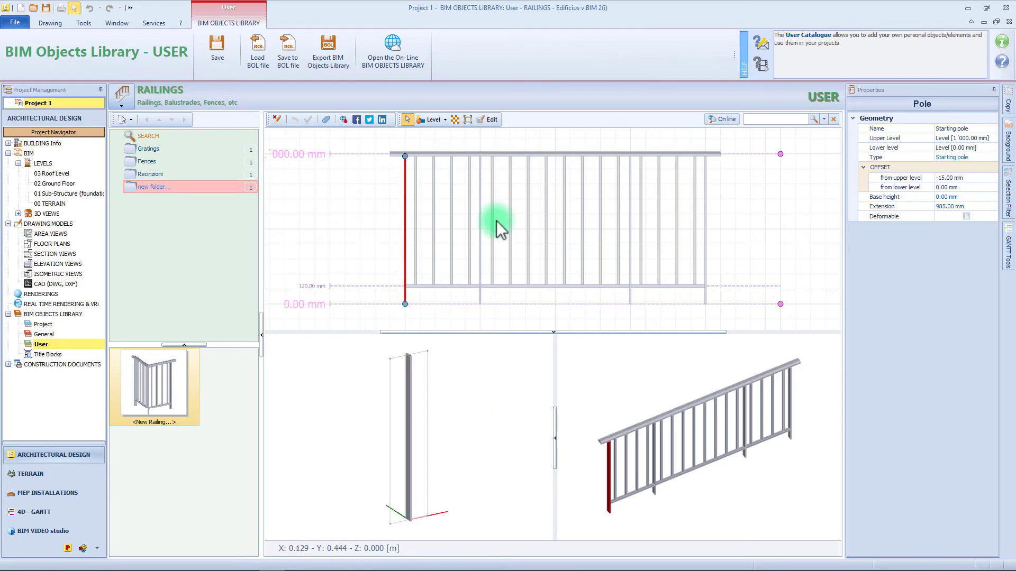
left_click(480, 234)
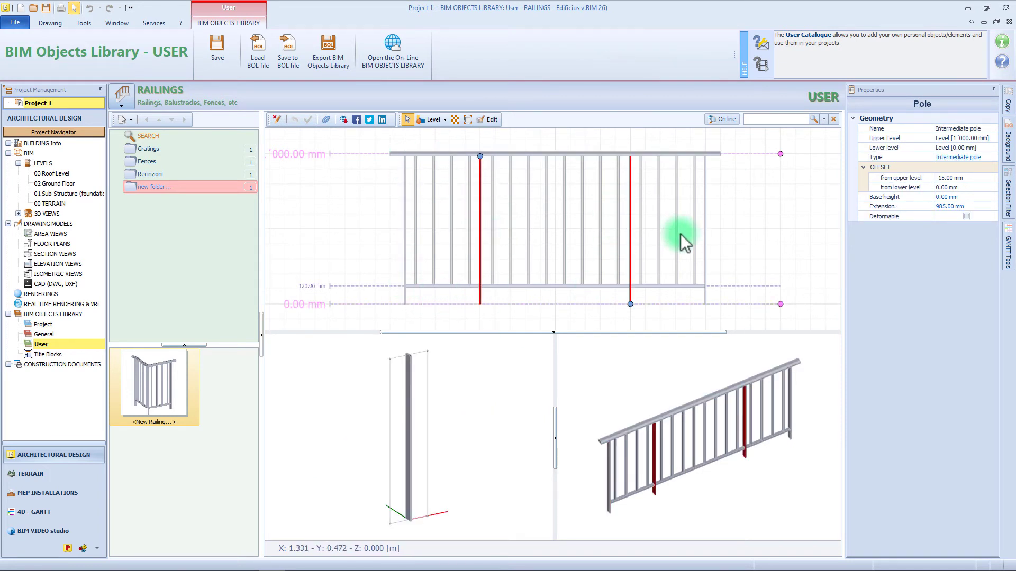
left_click(706, 299)
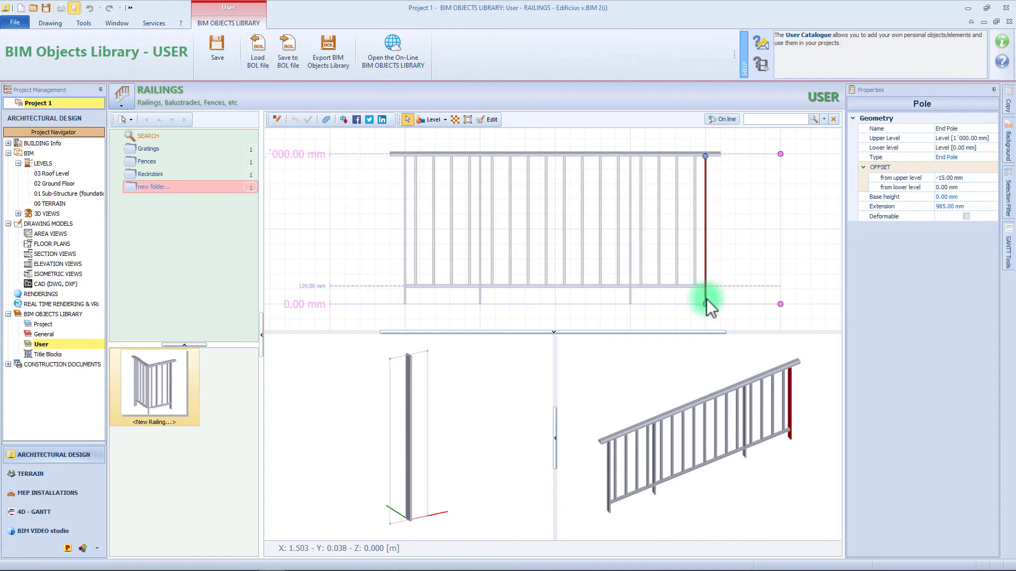
left_click(528, 231)
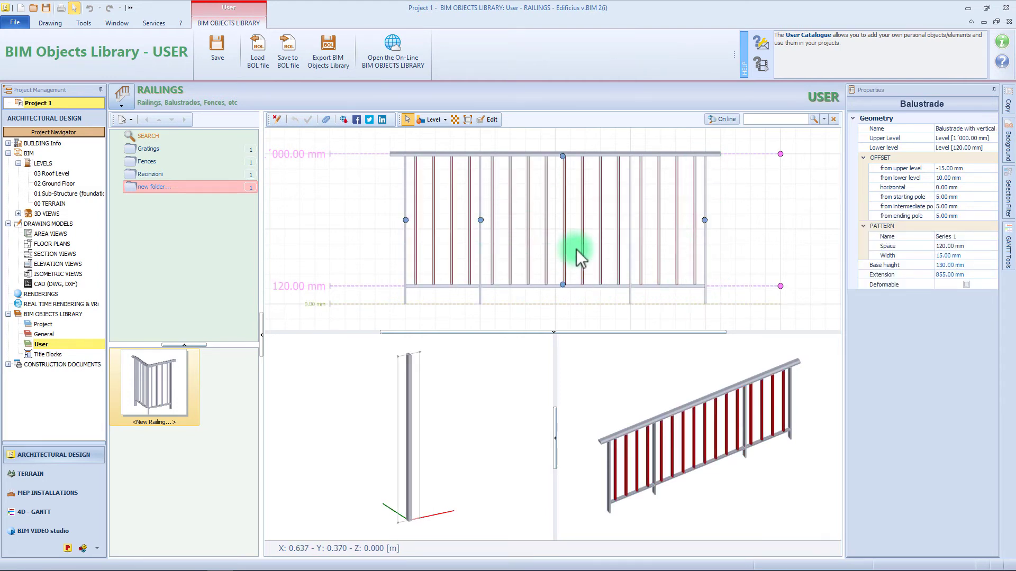
- Set the height of the railing's upper level to 2000 mm
left_click(332, 155)
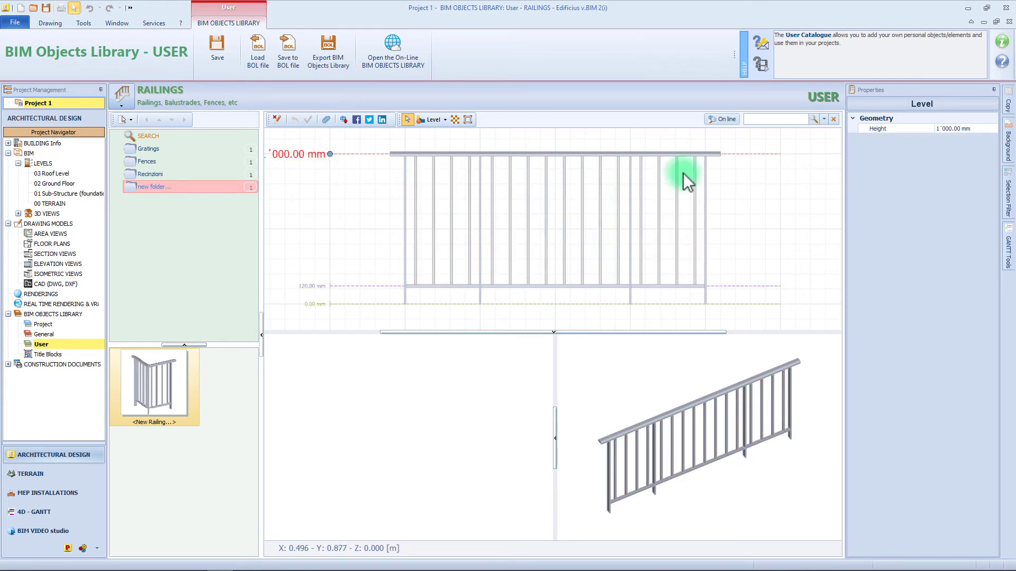
left_click(952, 131)
type("2000")
key("Return")
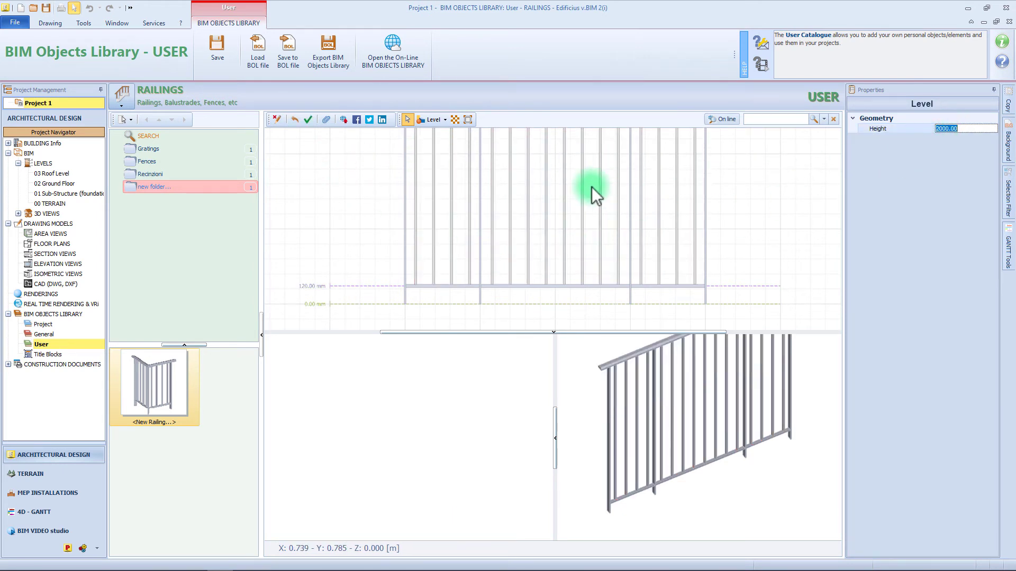
scroll(575, 194, "down", 2)
middle_click_drag(575, 195, 562, 261)
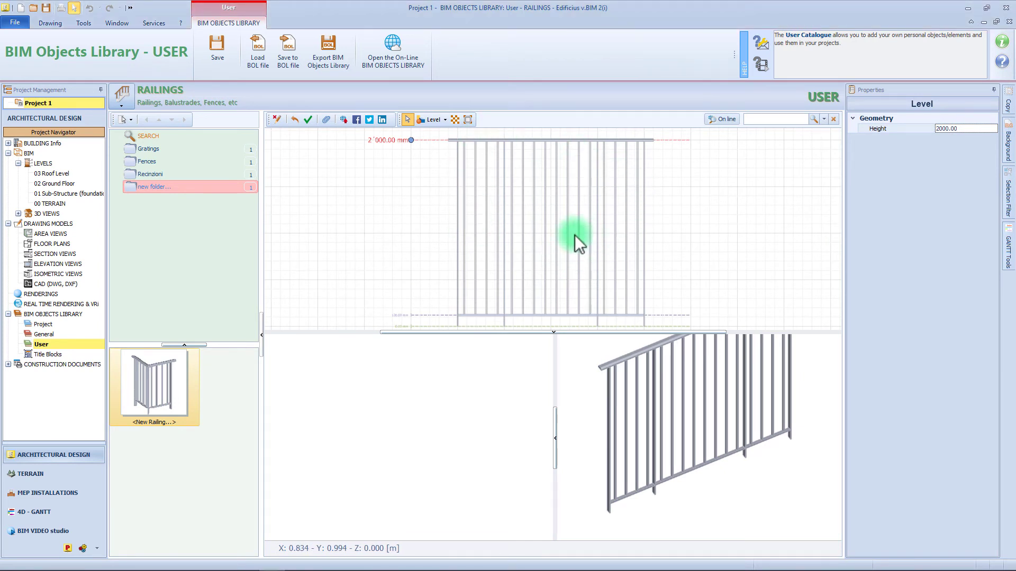
- Add a level just below the railing's top level and set its height to 1800 mm
left_click(451, 182)
left_click(430, 120)
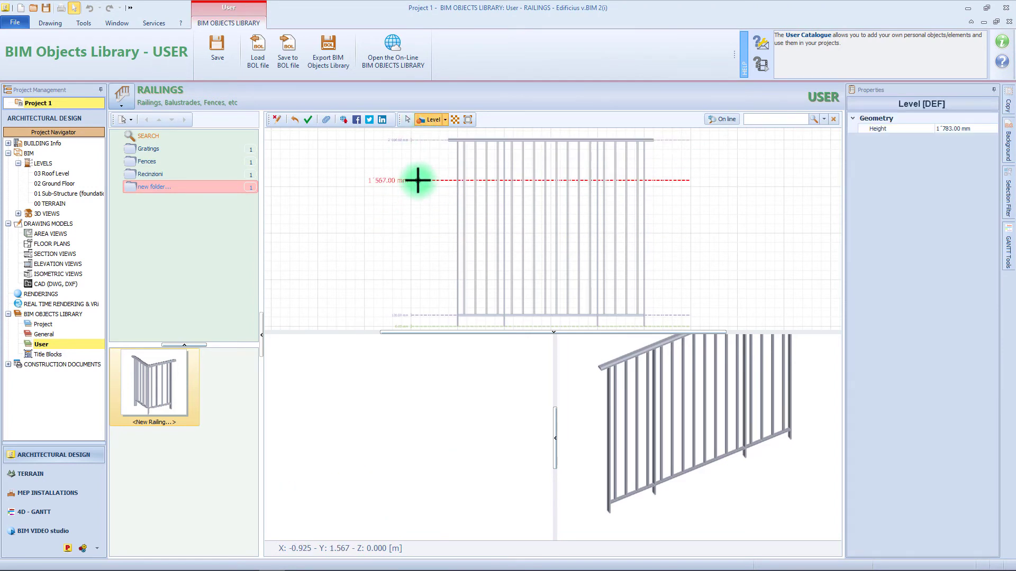
left_click(421, 163)
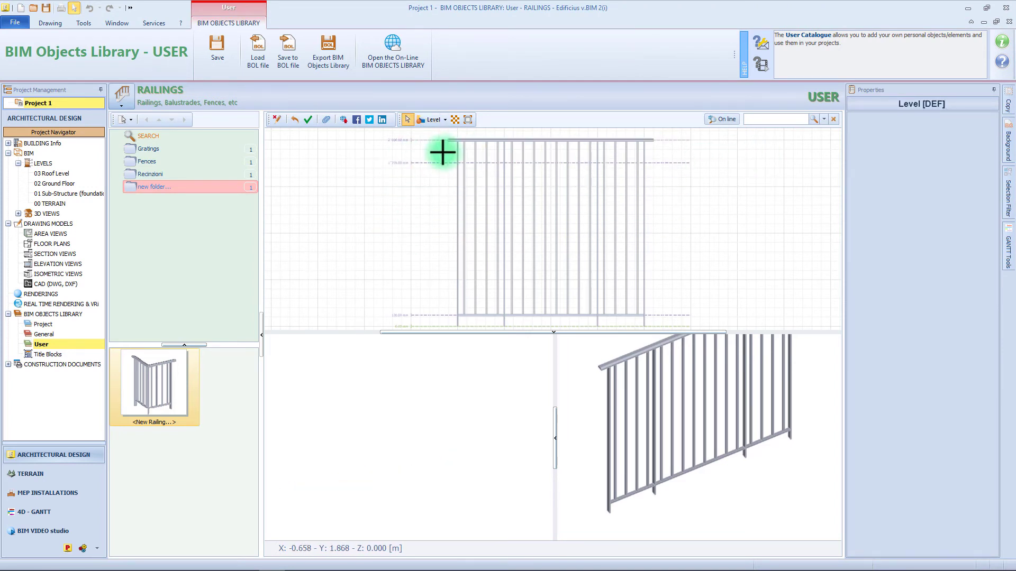
left_click(463, 163)
left_click(939, 128)
type("1800")
key("Return")
- Assign the railing's handrail to the 1800 mm level
left_click(635, 139)
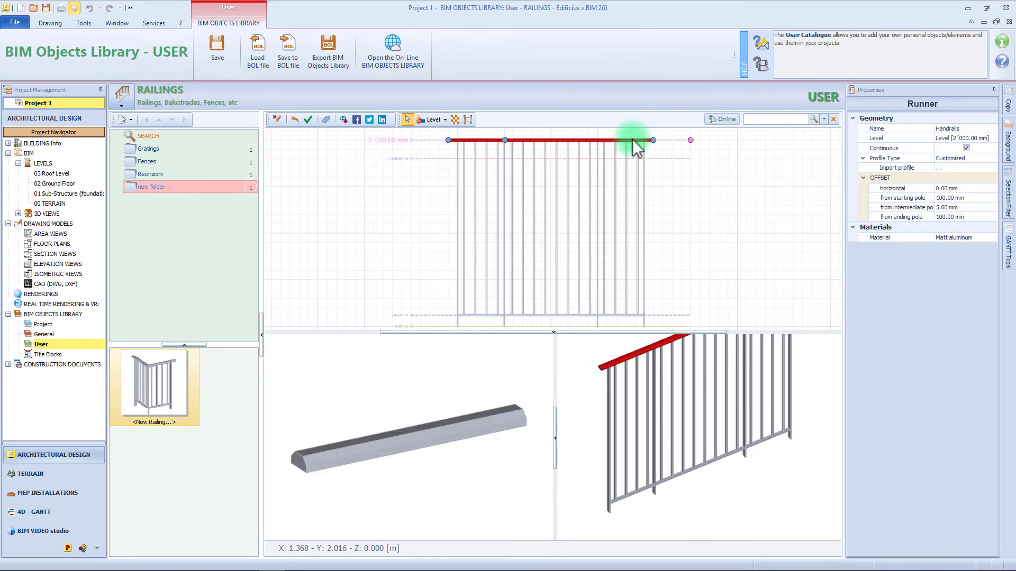
left_click(994, 138)
left_click(964, 171)
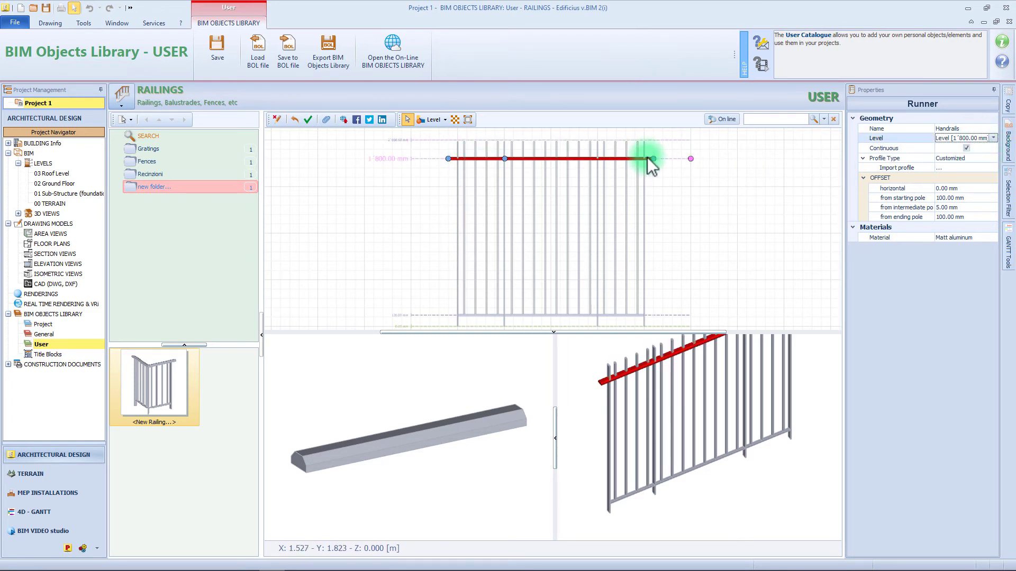
- Open the railing's balustrade element for editing and add a panel at the upper end of the baluster
left_click(598, 180)
left_click(589, 182)
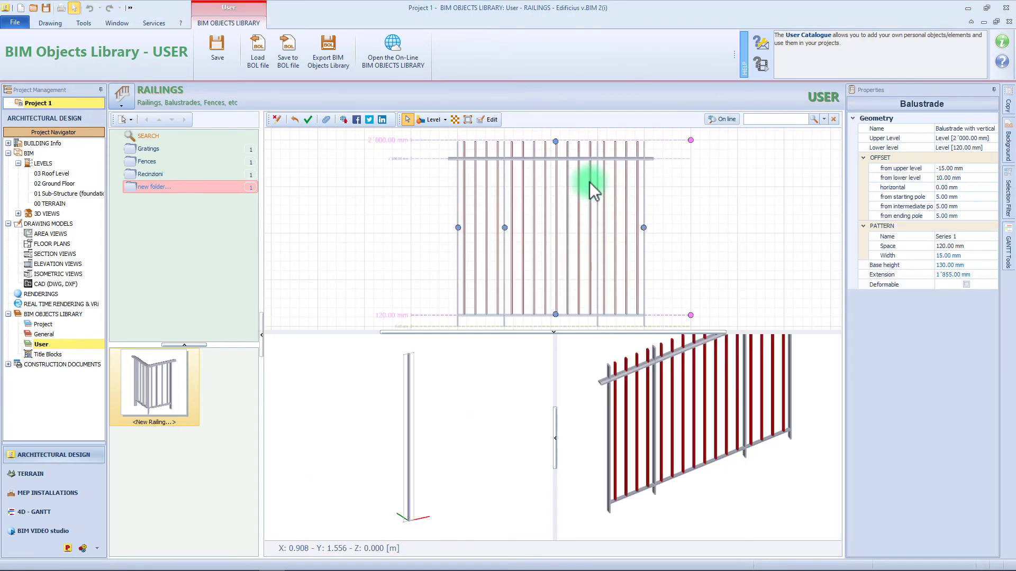
left_click(491, 120)
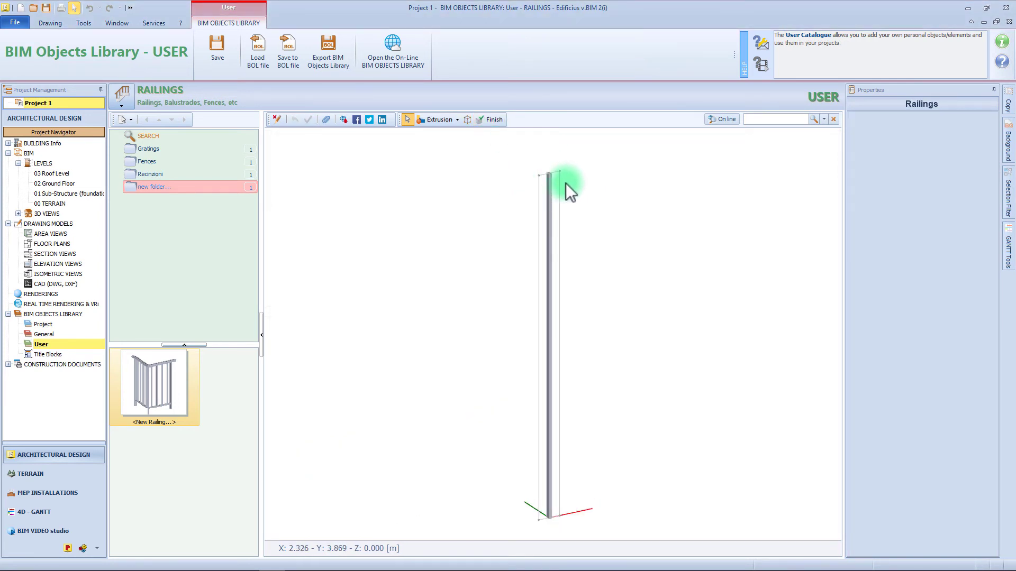
left_click(447, 119)
left_click(457, 120)
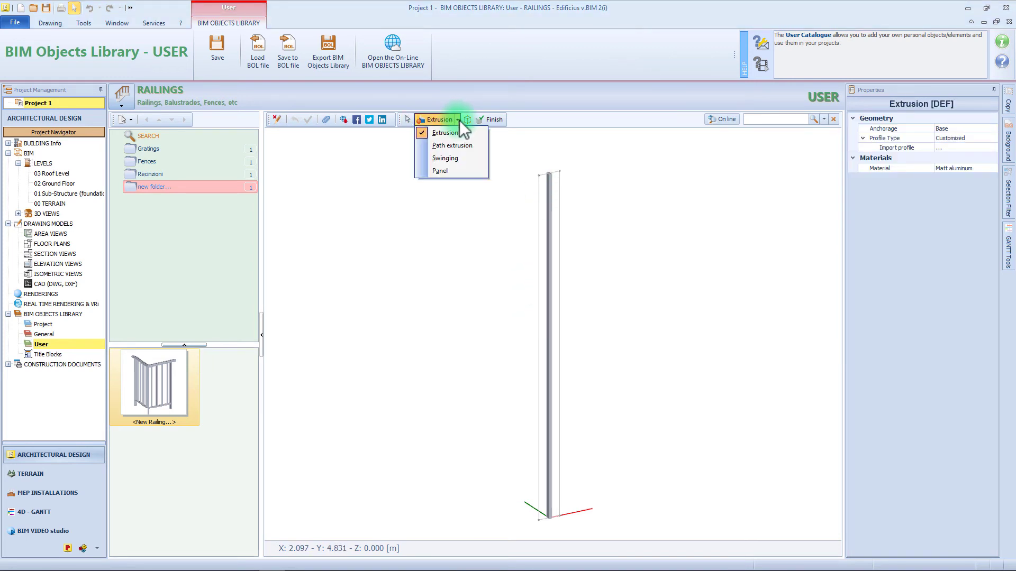
left_click(458, 172)
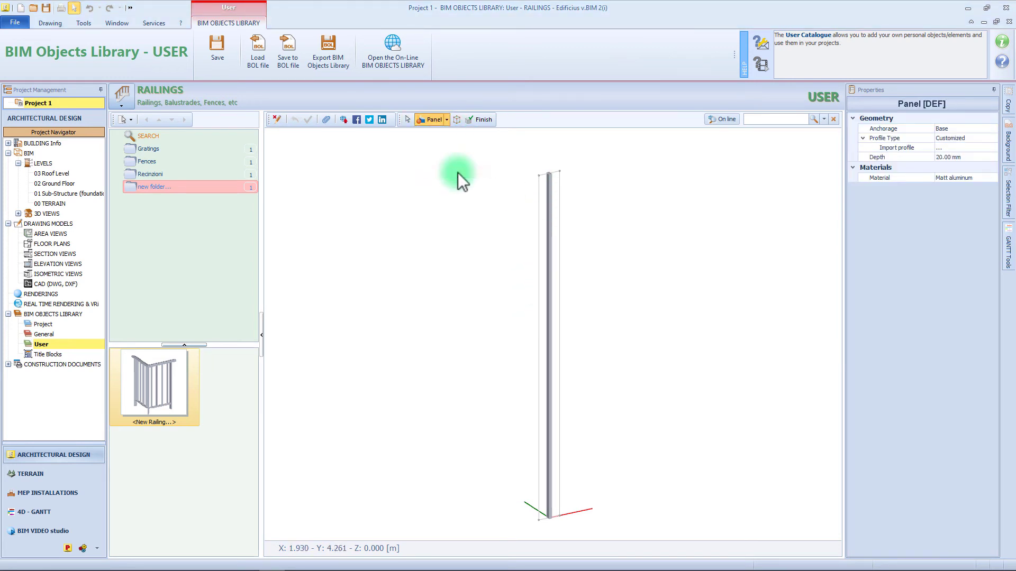
scroll(548, 173, "up", 1)
scroll(548, 173, "up", 3)
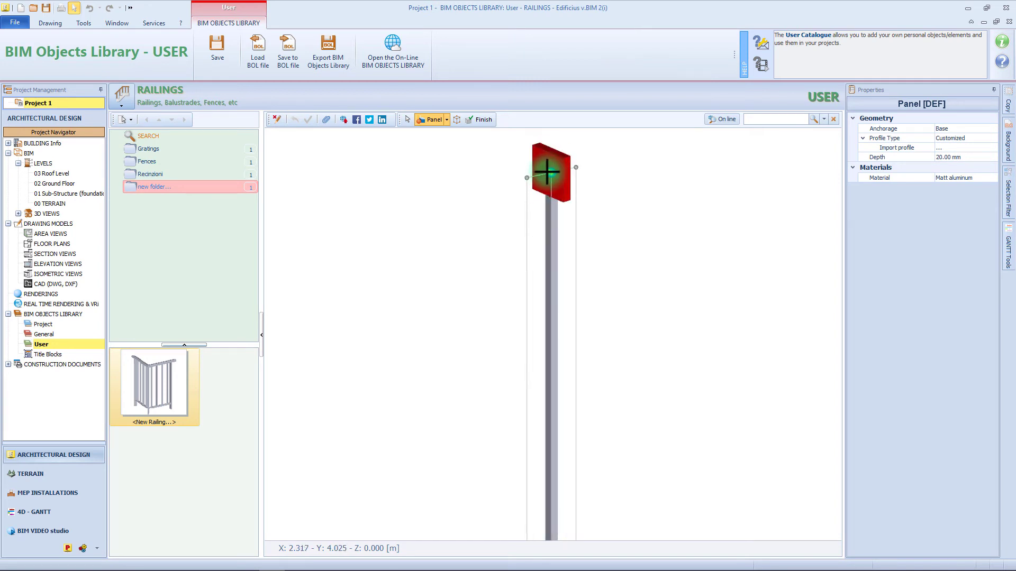
left_click(527, 178)
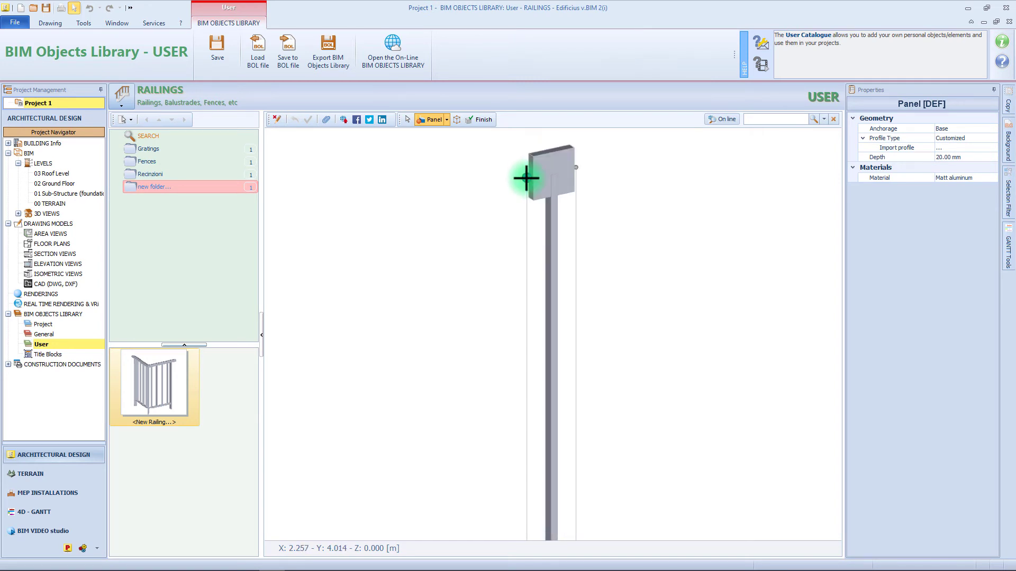
key("Escape")
- Give the baluster's panel a diamond profile with a 50 mm horizontal base and a 200 mm vertical base
left_click(564, 166)
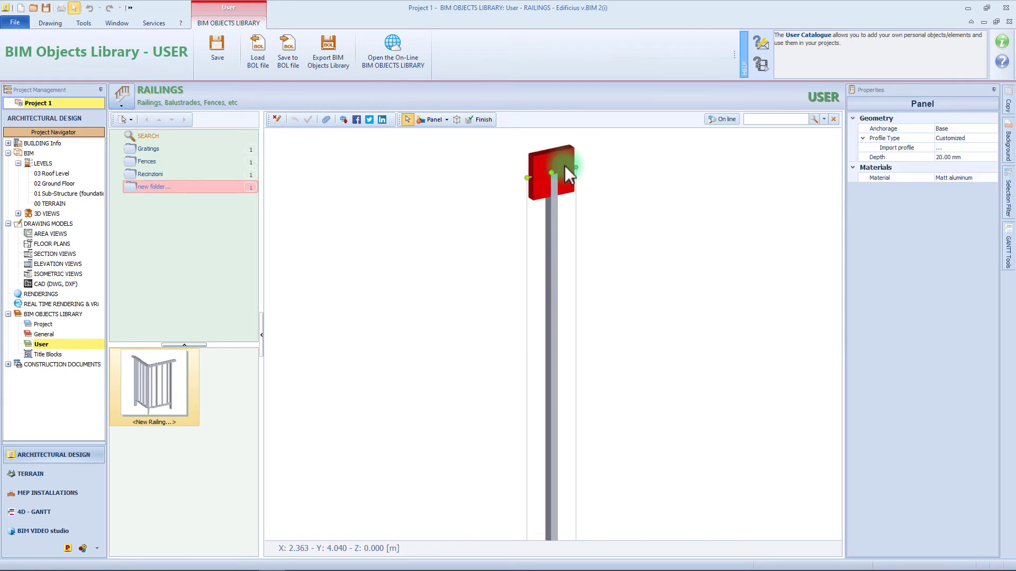
left_click(985, 139)
left_click(992, 138)
left_click(970, 149)
left_click(973, 147)
type("50")
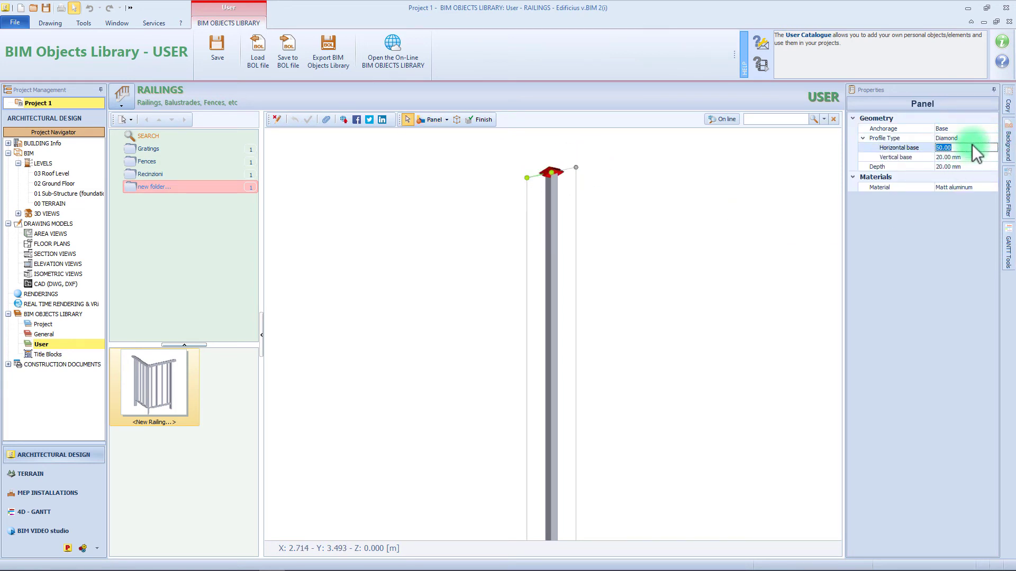
left_click(970, 158)
type("100")
key("Return")
type("200")
key("Return")
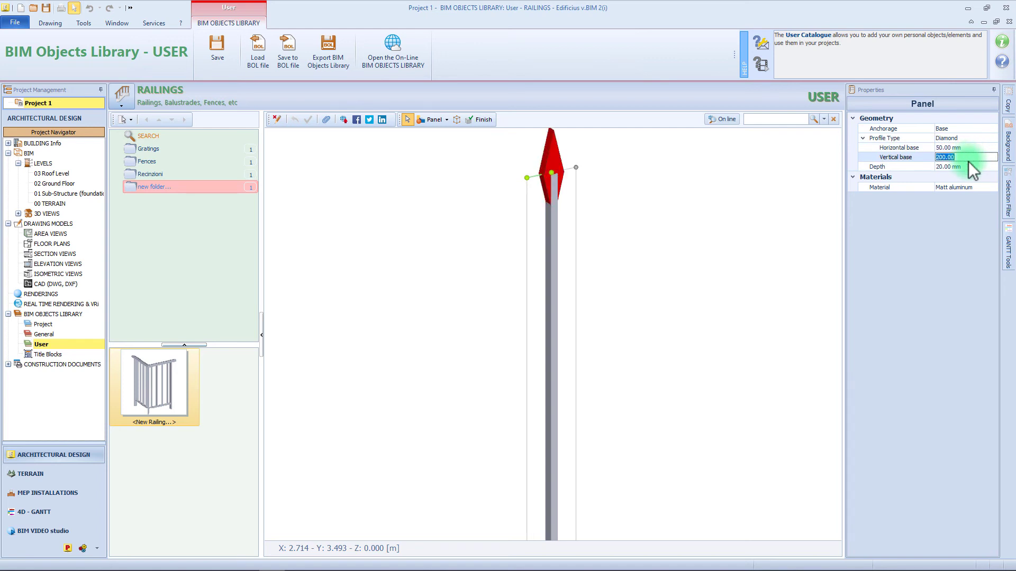
left_click(955, 218)
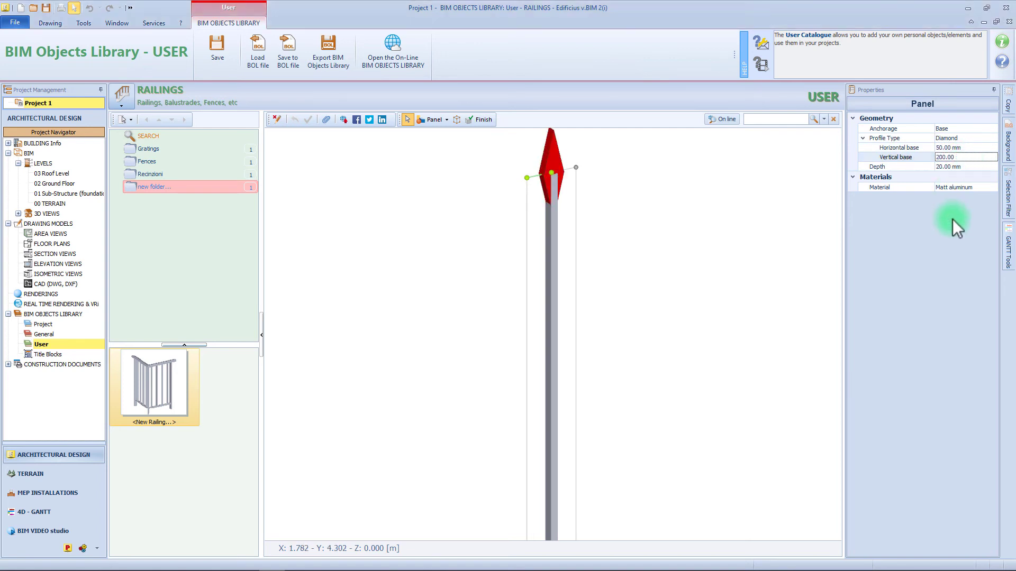
- Change the profile of the baluster's extrusion to a circle and finish editing the balustrade element
left_click(549, 304)
left_click(982, 138)
left_click(992, 138)
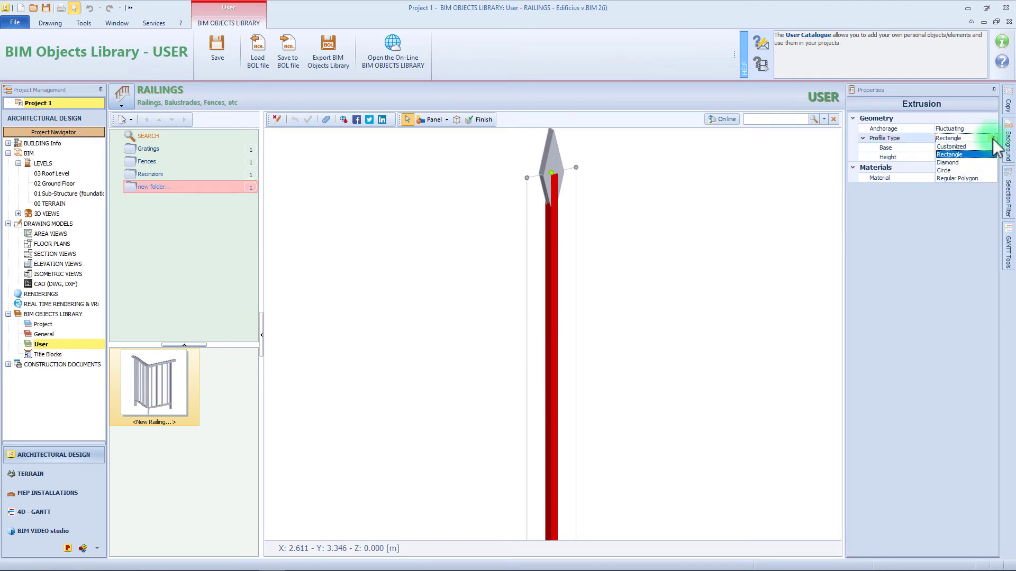
left_click(954, 168)
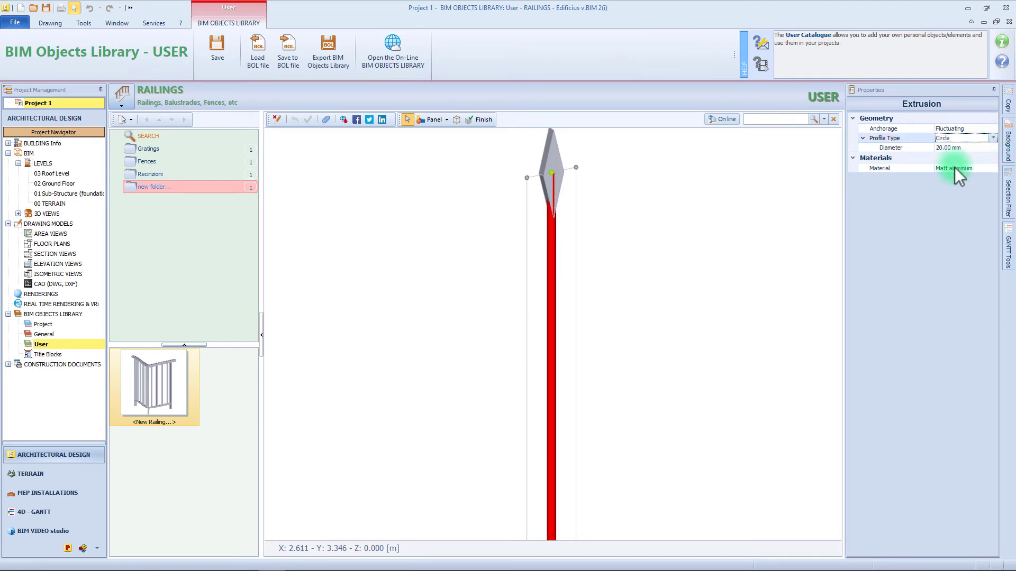
left_click(575, 196)
left_click(484, 119)
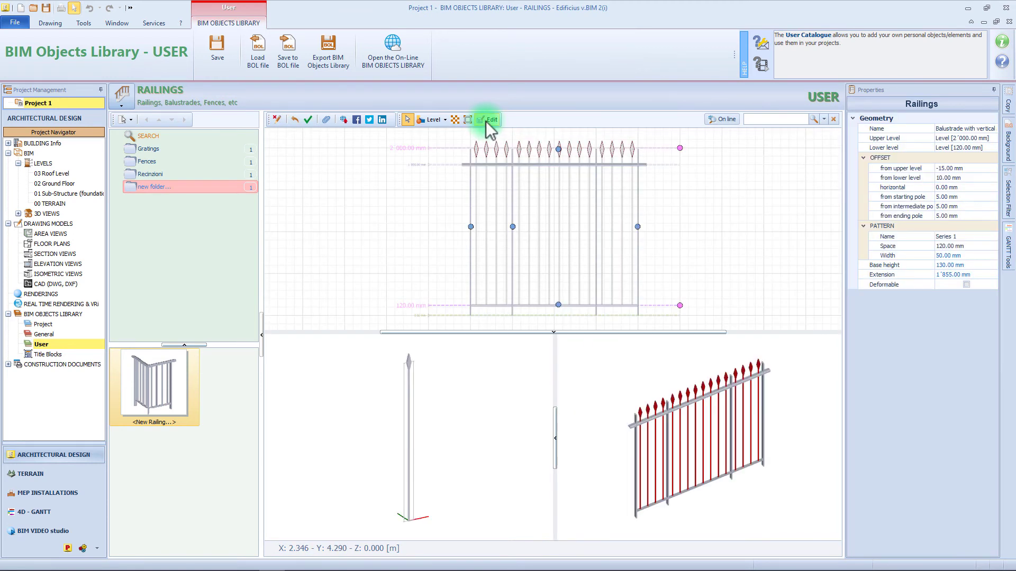
- Change the railing's handrail to a rectangular profile with a base of 40 mm
scroll(656, 429, "up", 8)
scroll(660, 436, "down", 6)
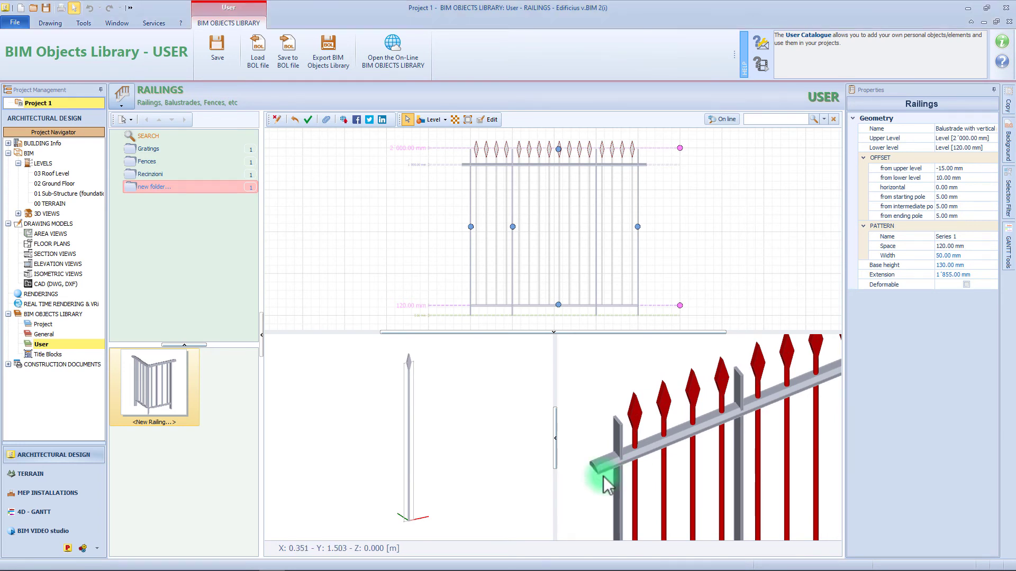
left_click(503, 166)
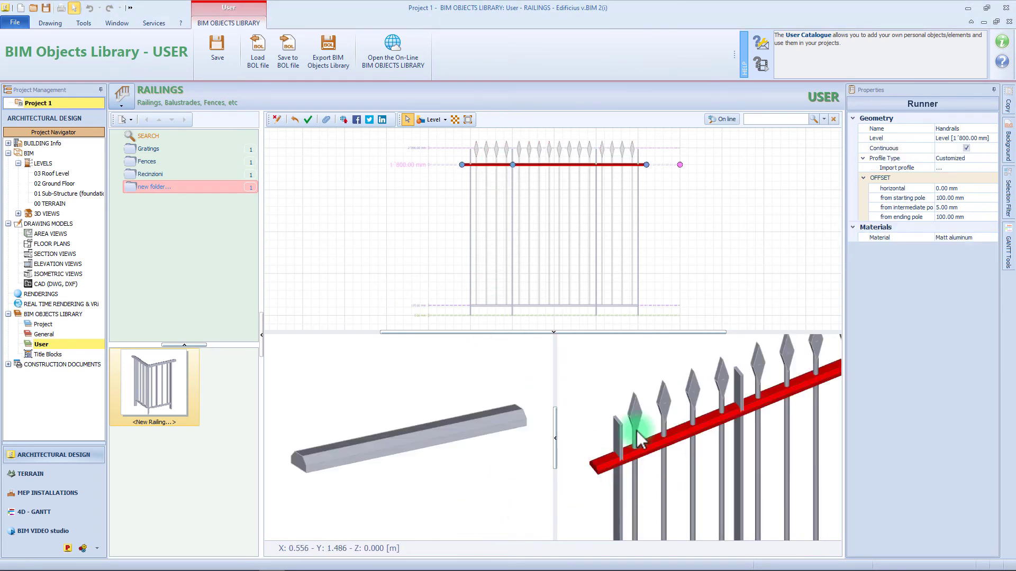
left_click(985, 159)
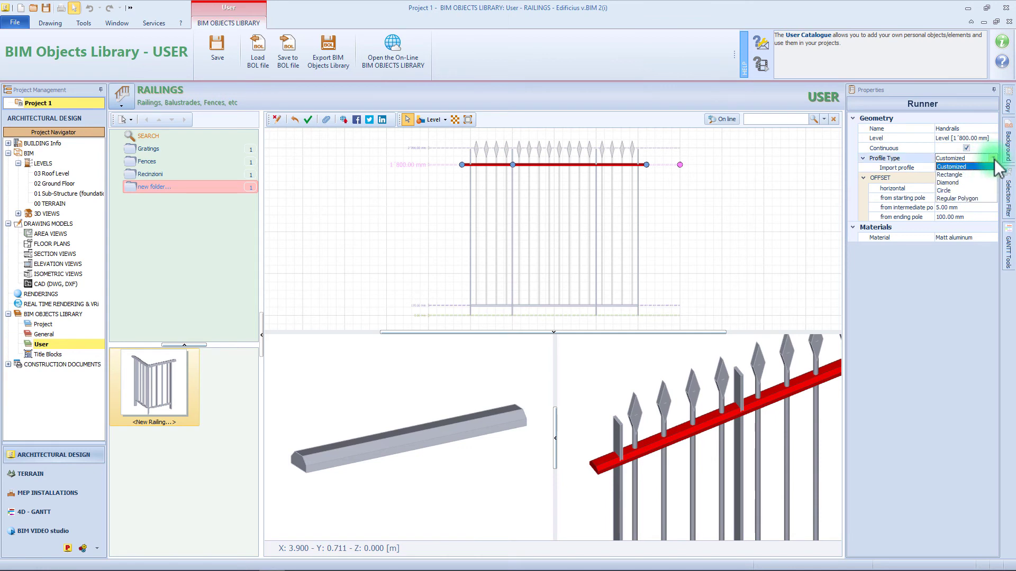
left_click(989, 176)
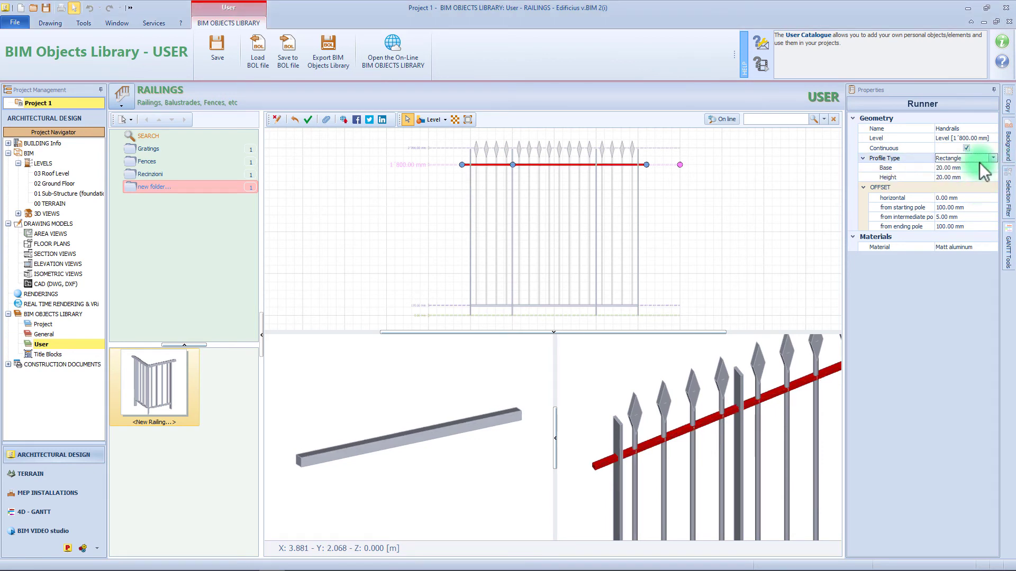
left_click(979, 168)
type("401")
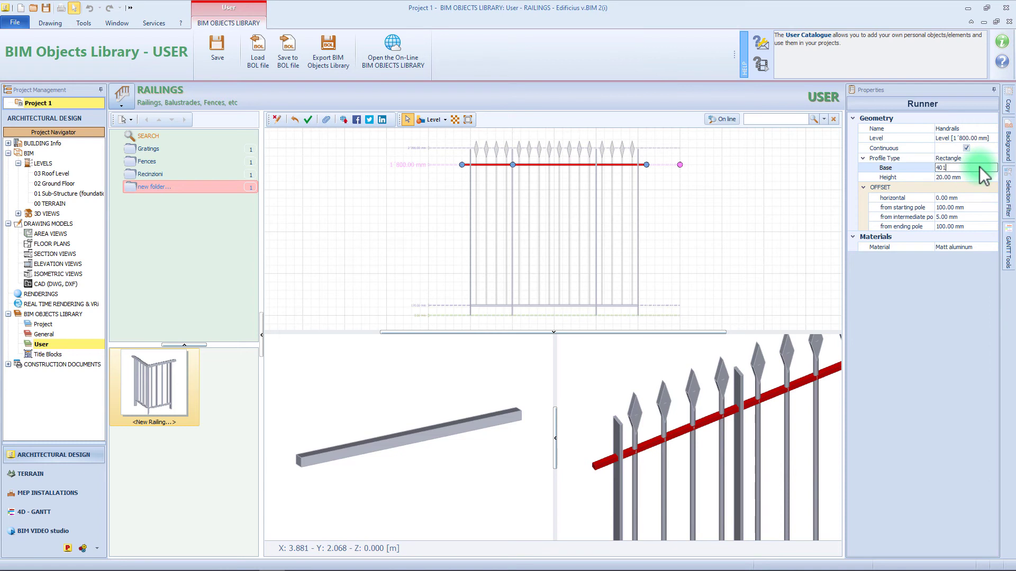
key("Return")
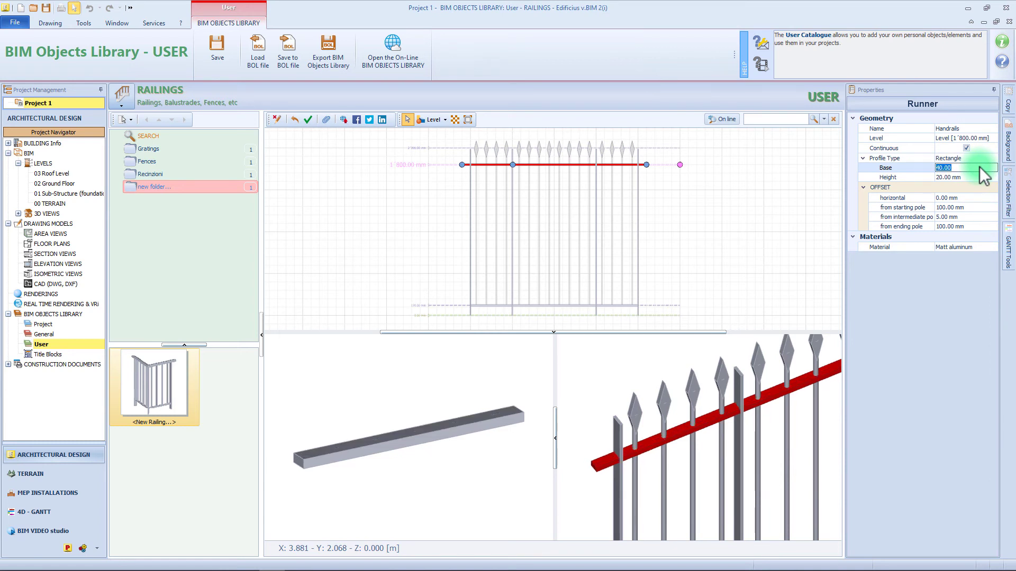
left_click(959, 169)
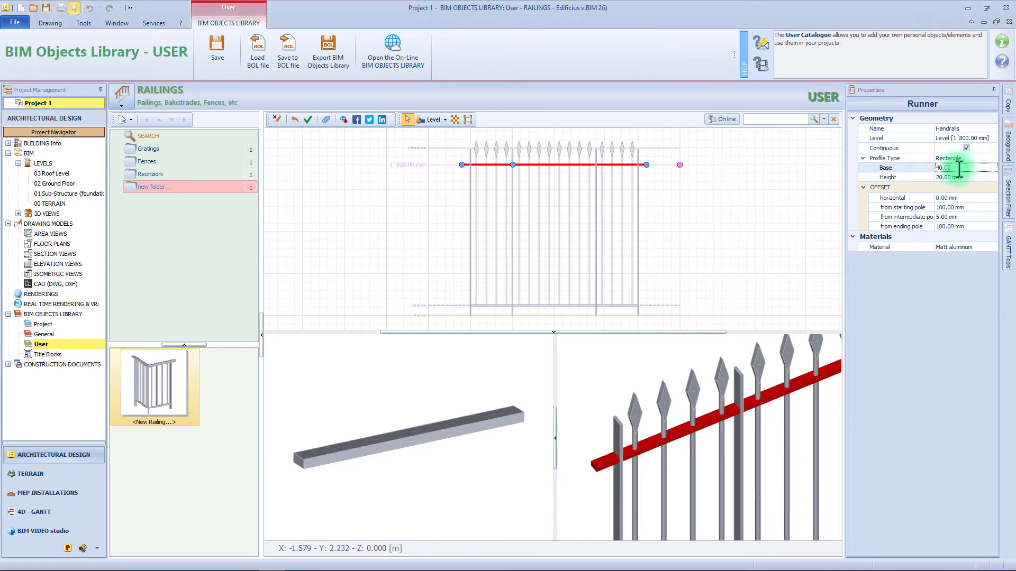
- Try horizontal offsets of 20 mm and -20 mm on the balustrade and restore the offset to 0
left_click(582, 196)
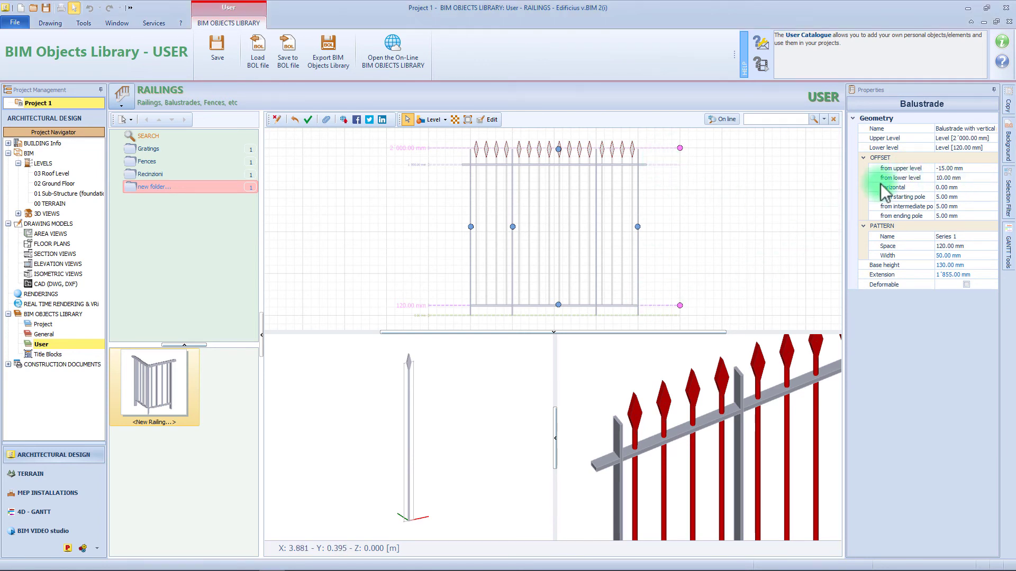
left_click(967, 187)
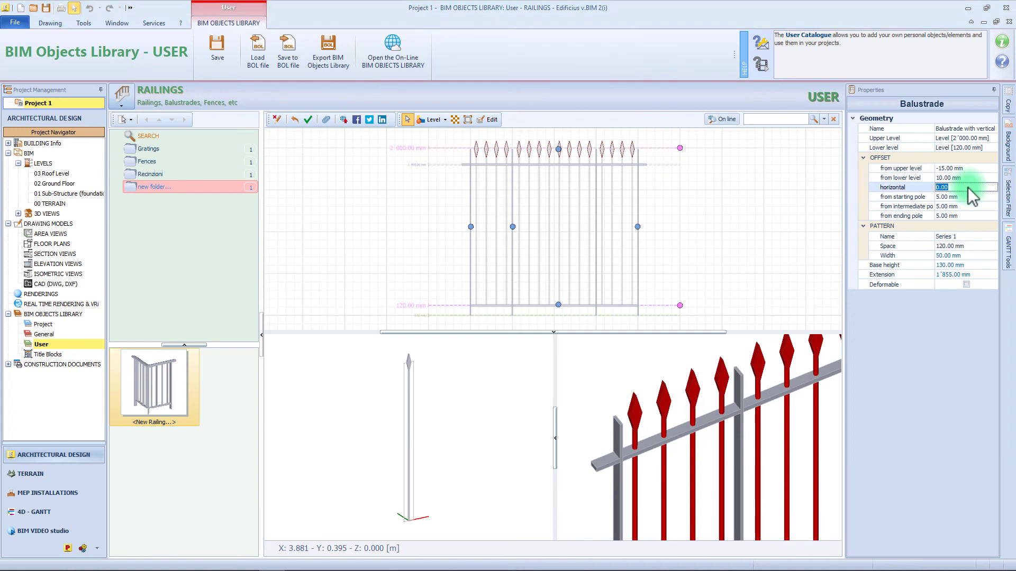
type("20")
key("Return")
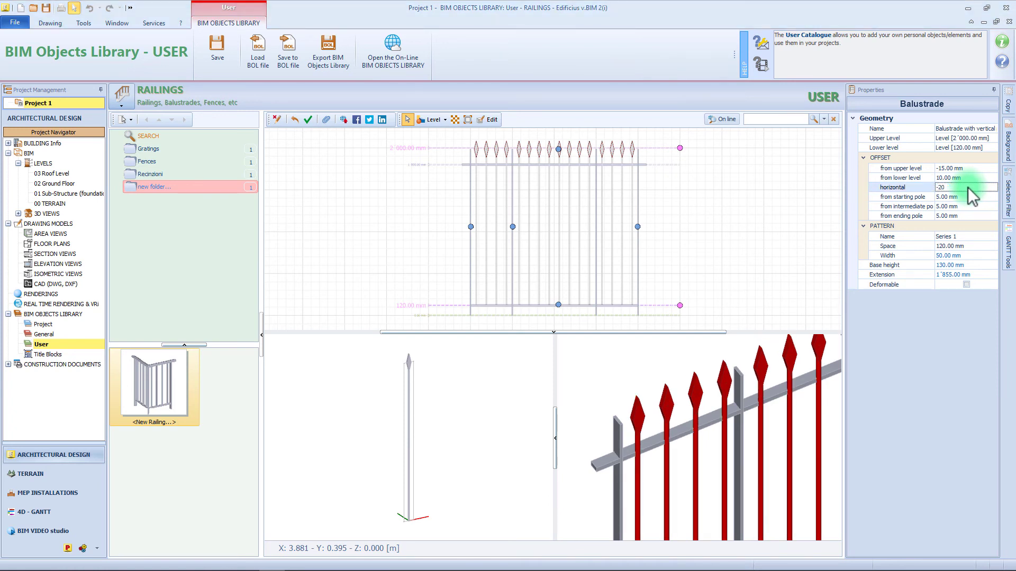
type("-20")
key("Return")
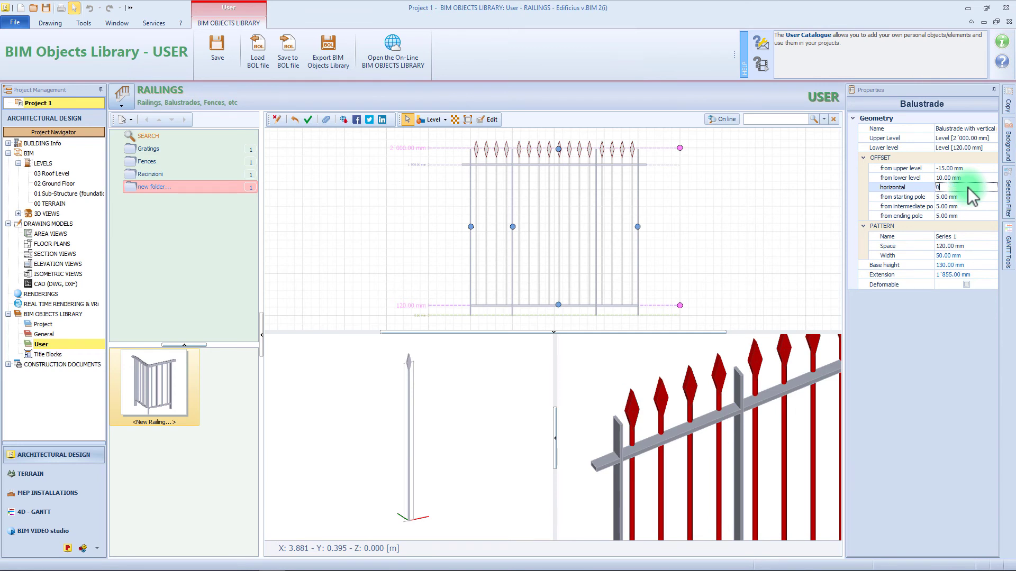
type("0")
- Set the pattern spacing of the balustrade to 200 mm and deselect it
left_click(960, 245)
type("200")
key("Return")
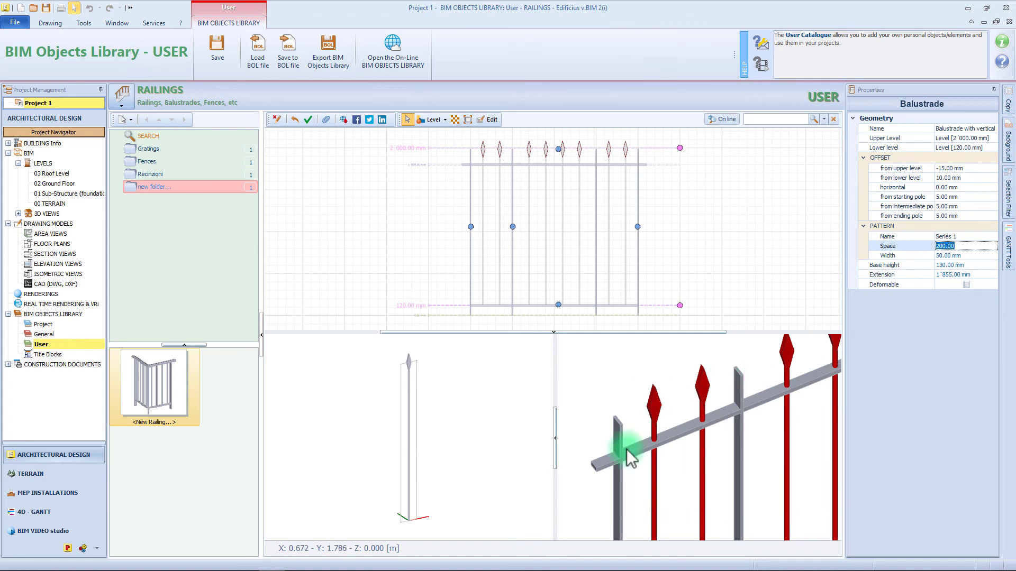
left_click(680, 402)
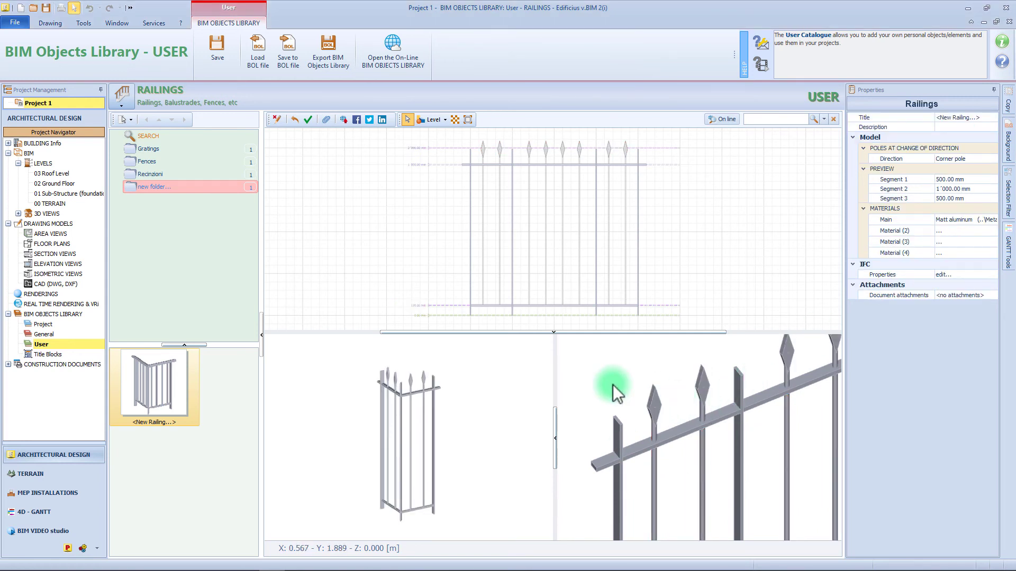
- Open the railing's starting pole for editing and add a panel at its upper end
left_click(472, 202)
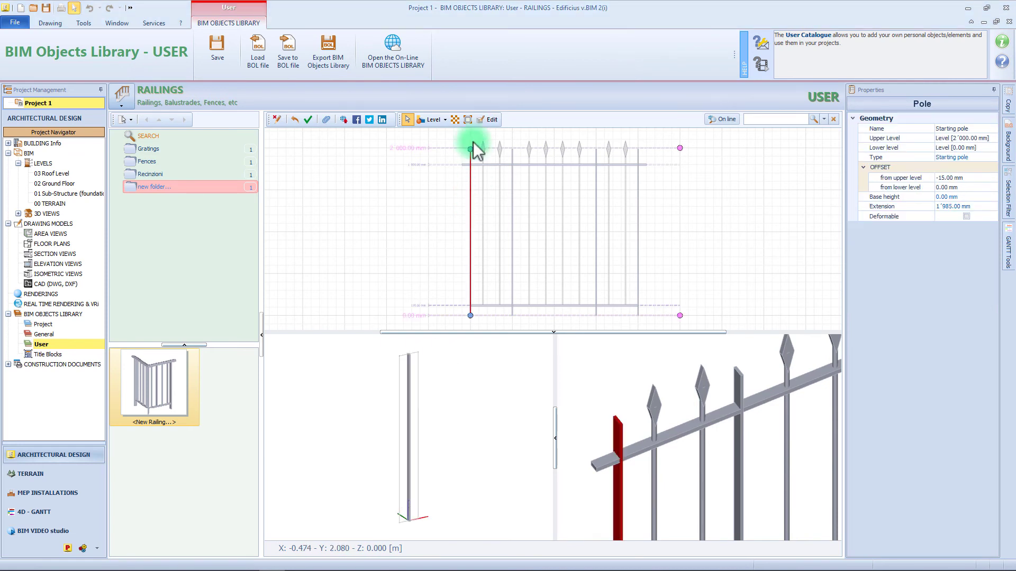
left_click(490, 120)
left_click(441, 119)
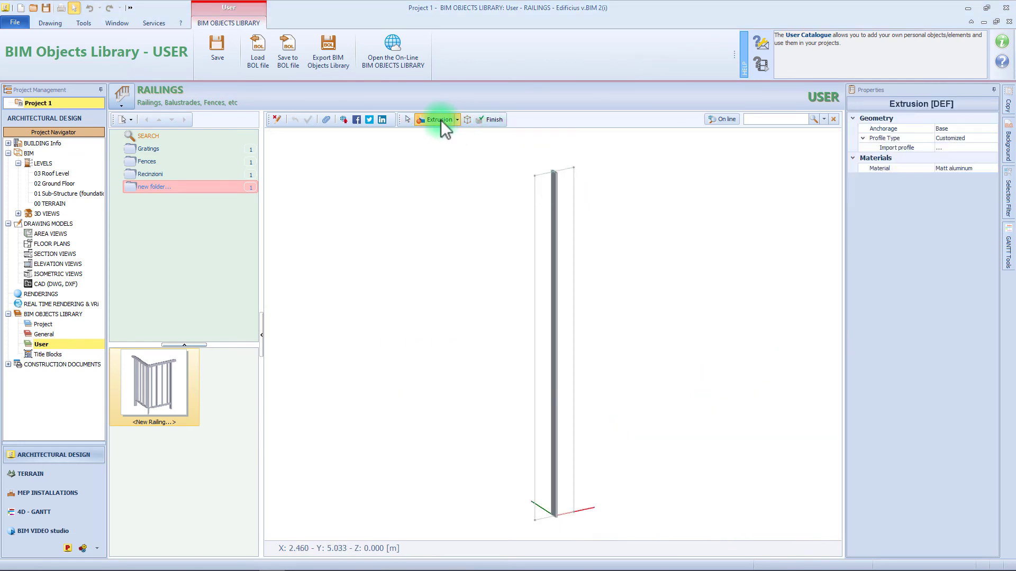
left_click(458, 120)
left_click(456, 170)
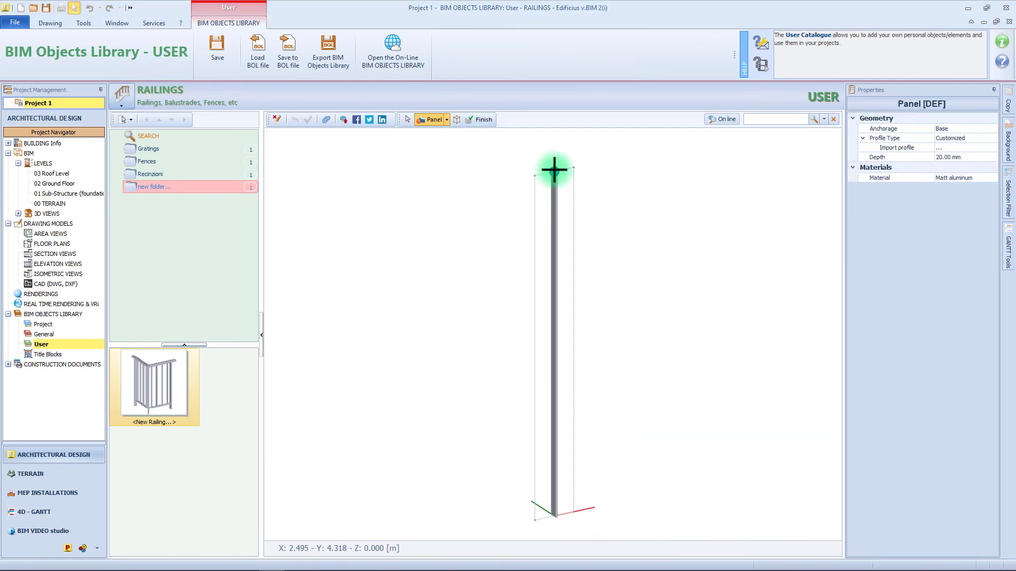
left_click(533, 177)
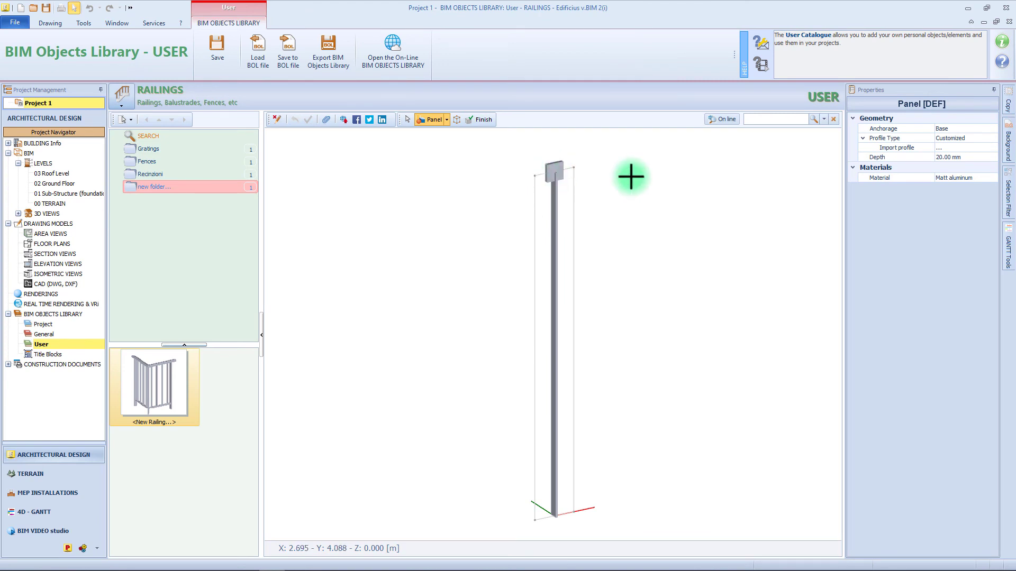
key("Escape")
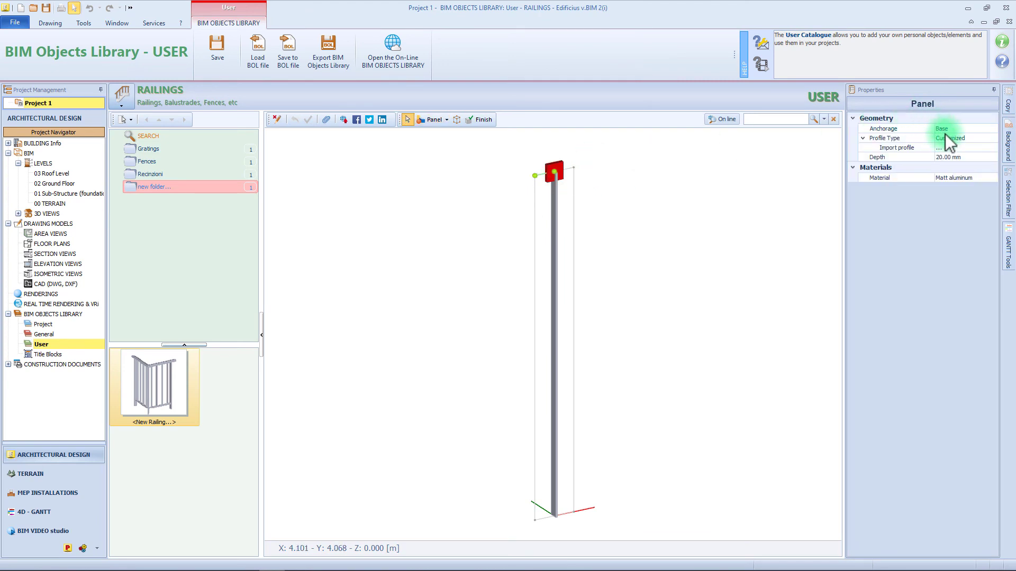
- Give the starting pole's panel a diamond profile with a 100 mm horizontal base and a 250 mm vertical base
left_click(985, 148)
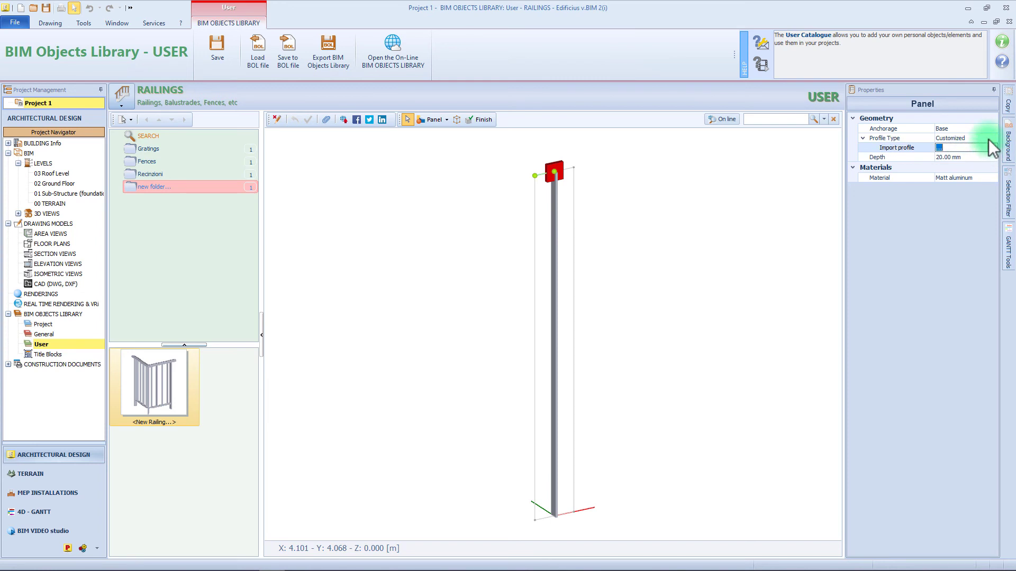
left_click(989, 139)
left_click(962, 162)
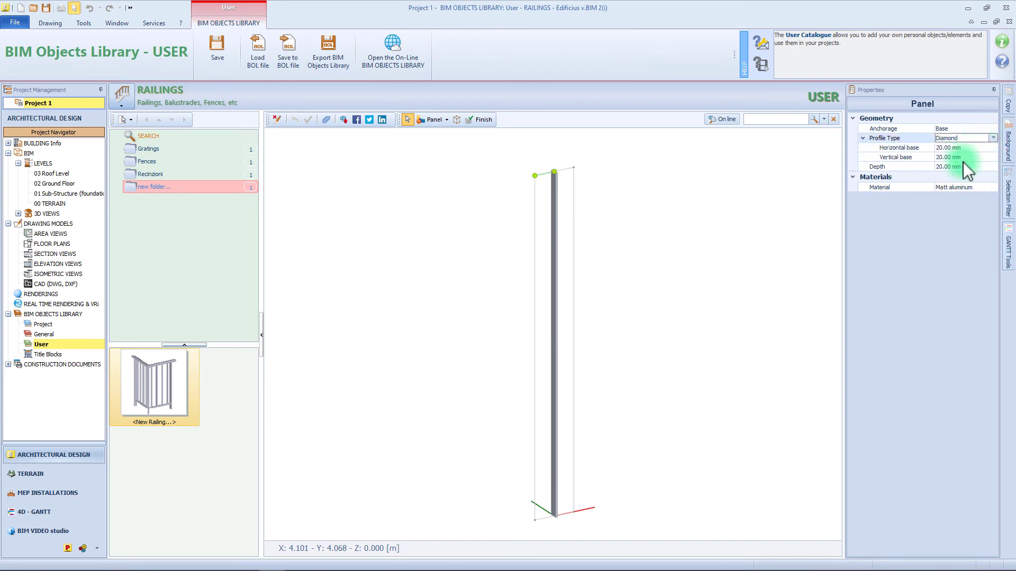
left_click(966, 148)
type("50")
key("Return")
type("100")
key("Return")
left_click(982, 157)
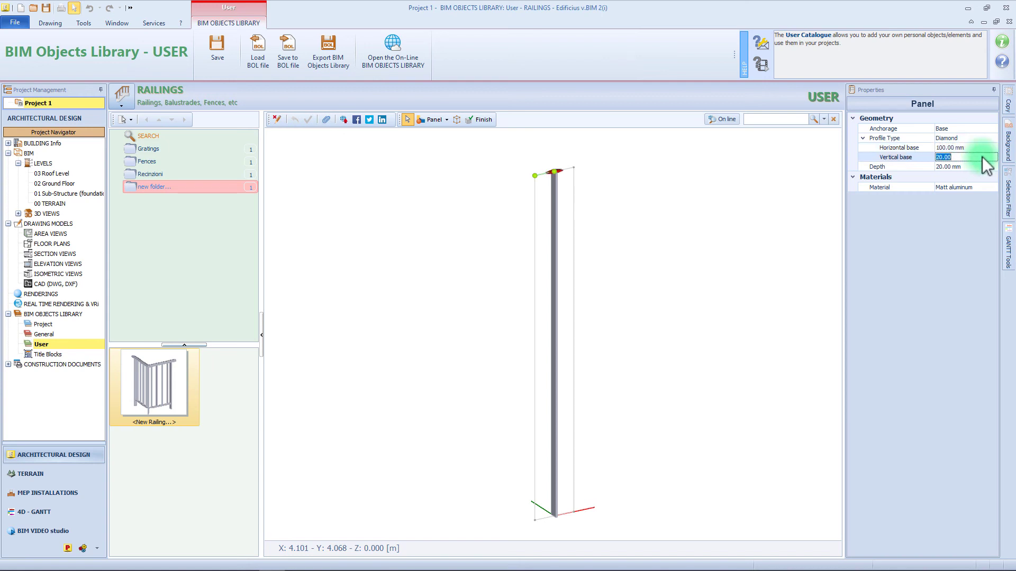
type("250")
key("Return")
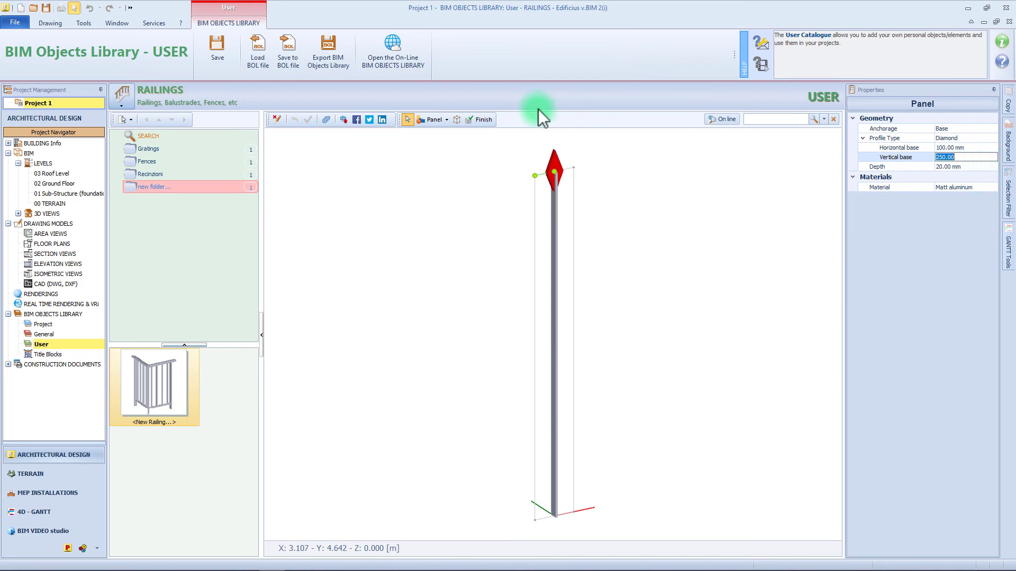
- Finish editing the starting pole and set the height of the railing's lower intermediate level to 200 mm
left_click(492, 119)
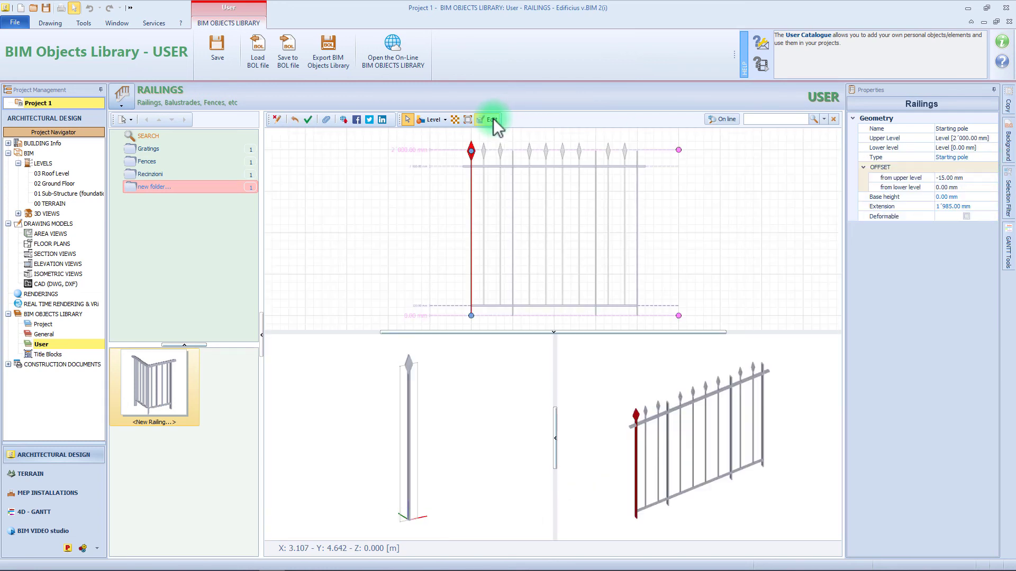
left_click(453, 308)
left_click(946, 129)
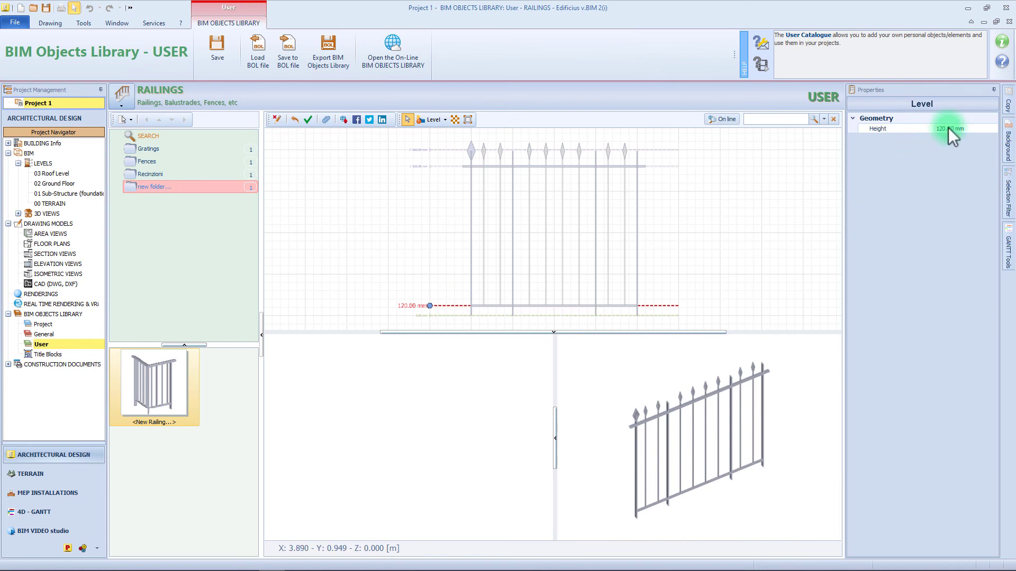
type("200")
key("Return")
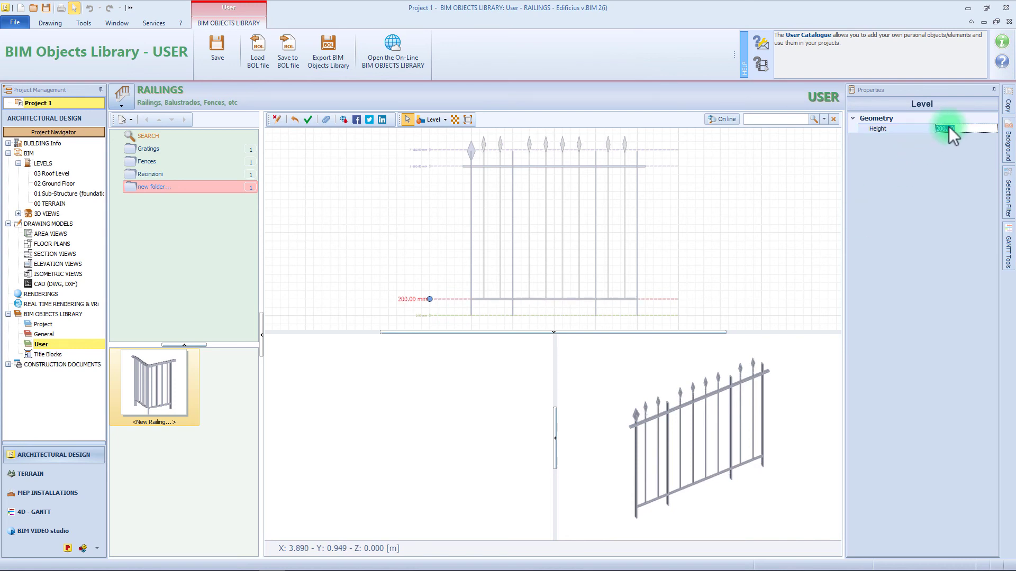
- Set the balustrade's offset from the lower level to -100 mm
left_click(582, 221)
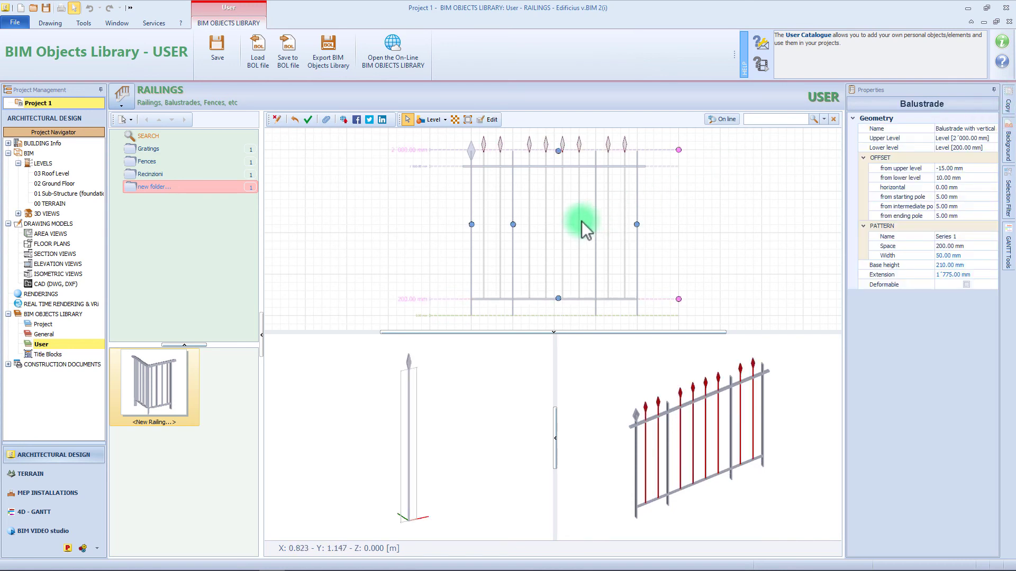
left_click(954, 177)
type("-100")
left_click(871, 179)
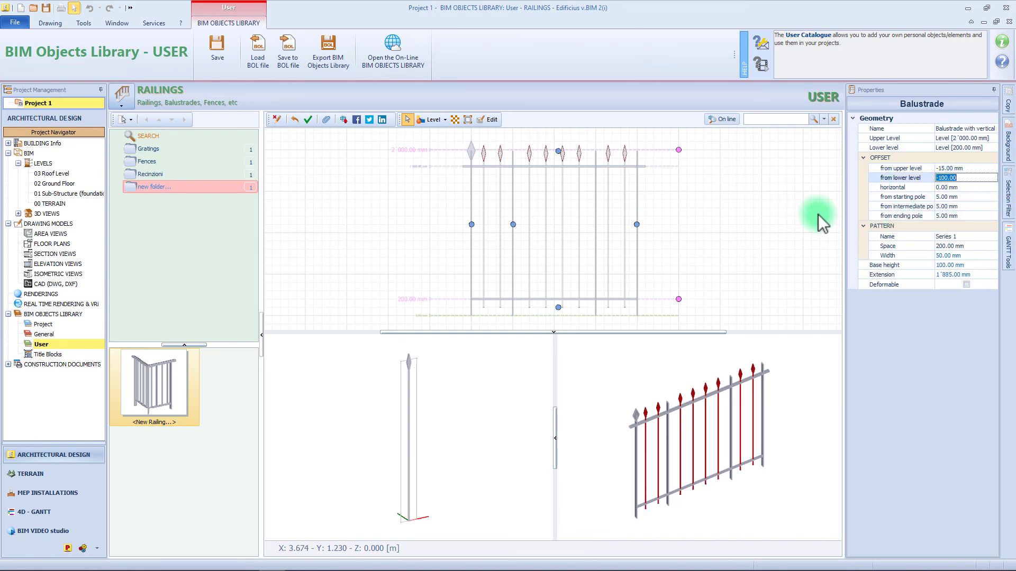
- Switch the user library to the Profiles and Shapes category and add a new folder there
left_click(123, 103)
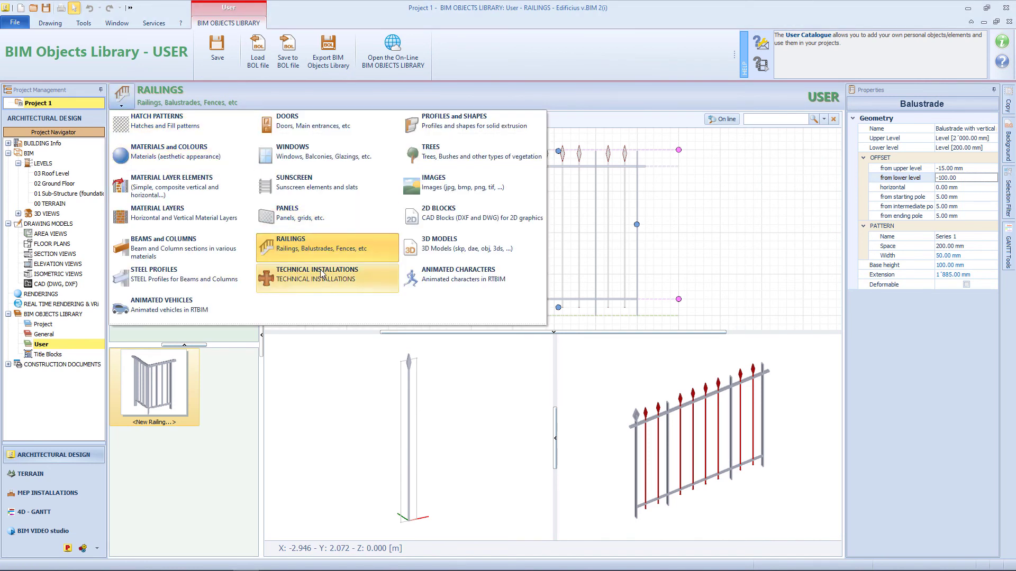
left_click(465, 136)
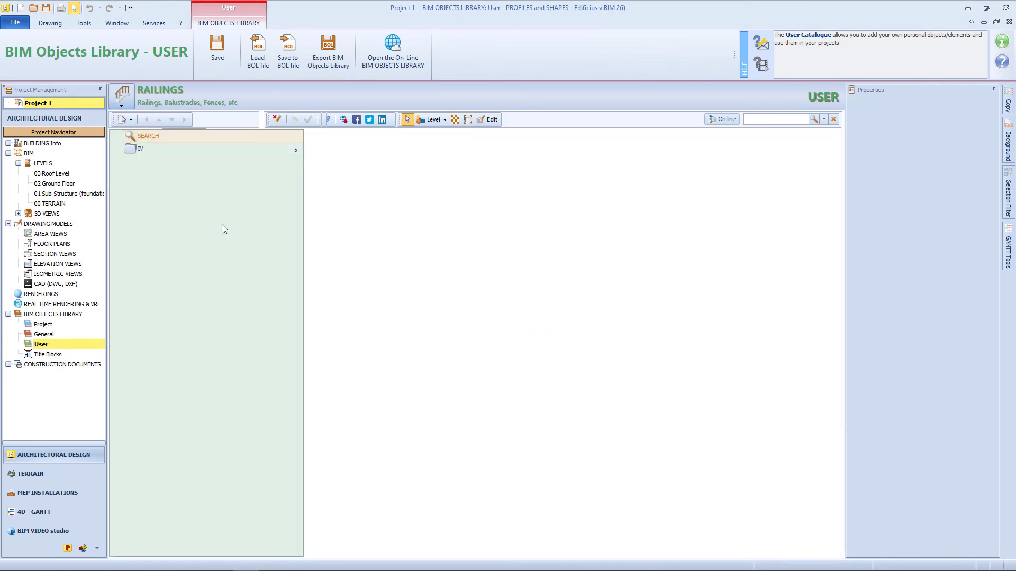
right_click(222, 225)
mouse_move(248, 232)
left_click(393, 225)
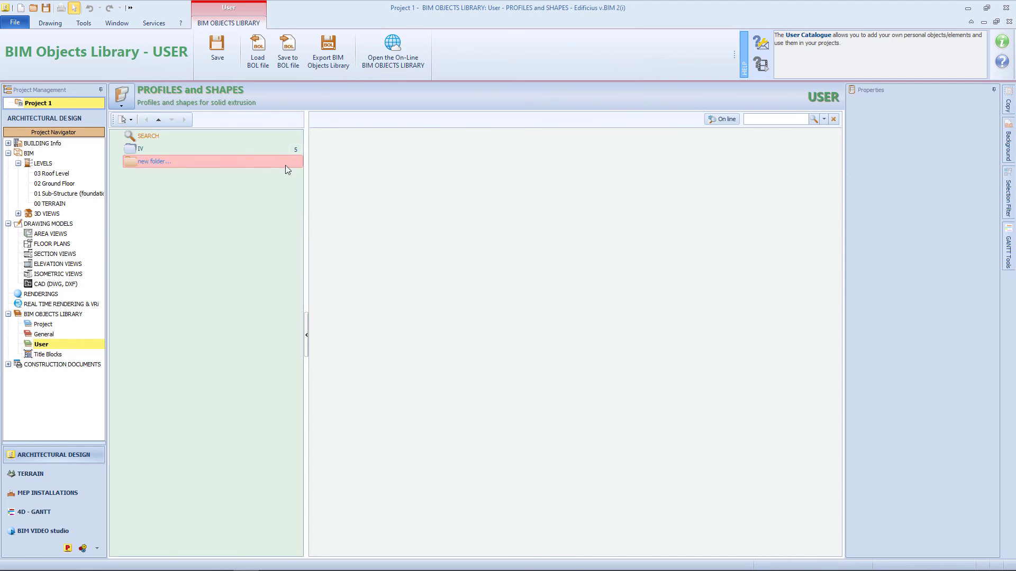
- Append a custom profile to the new folder and open its outline for editing
right_click(286, 163)
mouse_move(328, 181)
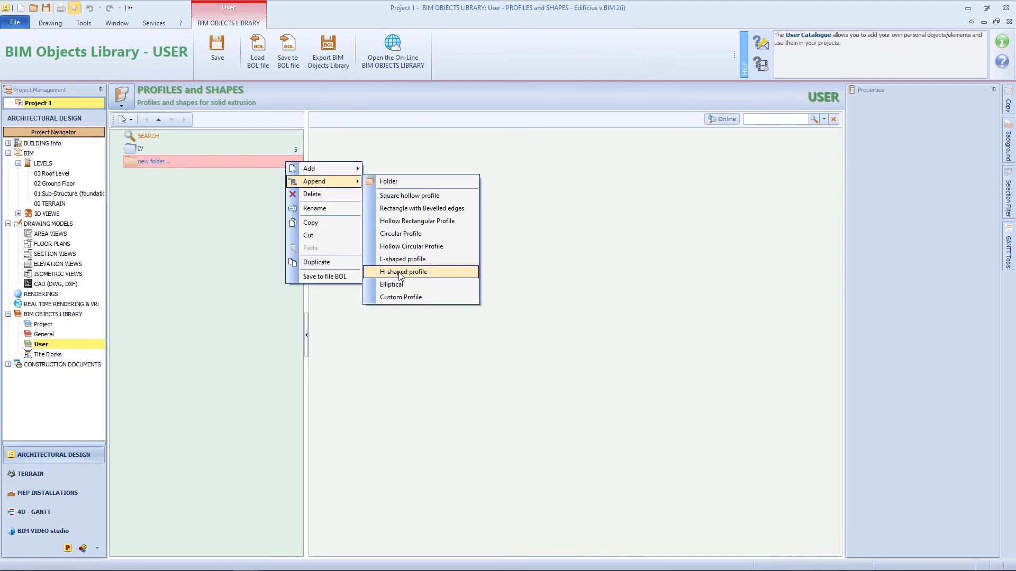
left_click(408, 297)
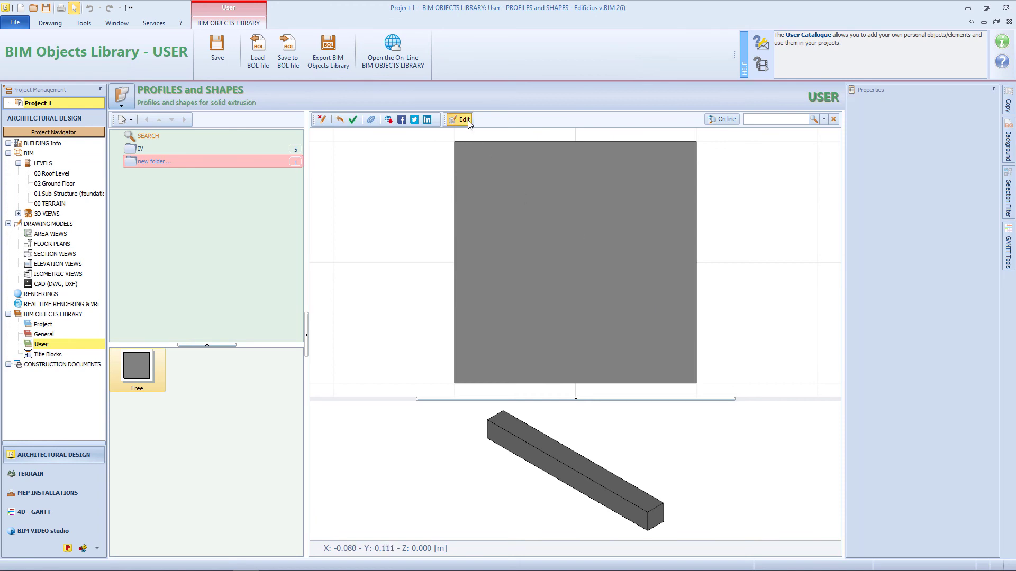
left_click(463, 120)
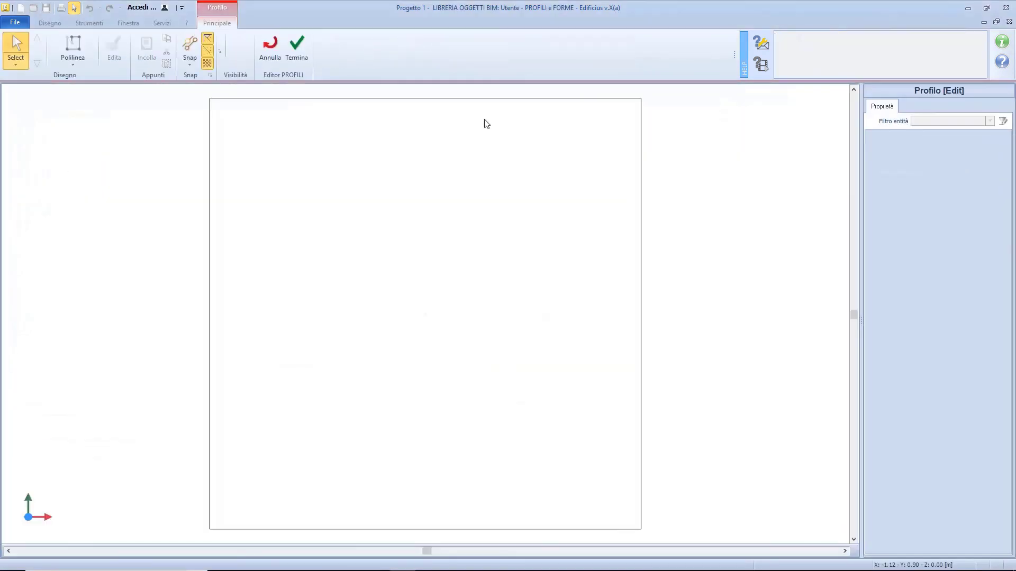
- Import the corrugated-sheet DXF/DWG drawing from the Edificius folder and place it below the square outline
scroll(492, 145, "down", 2)
left_click(72, 63)
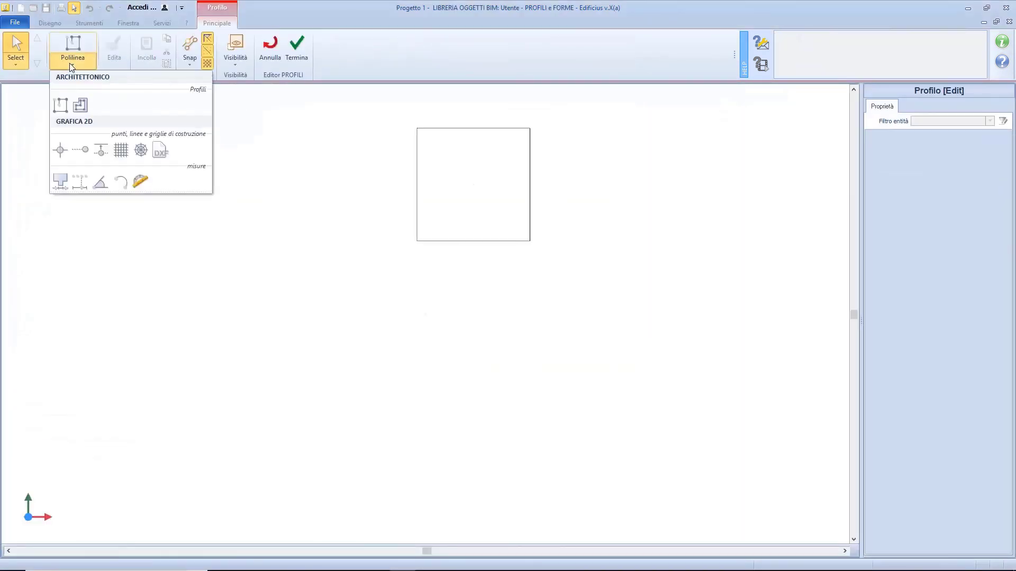
left_click(169, 145)
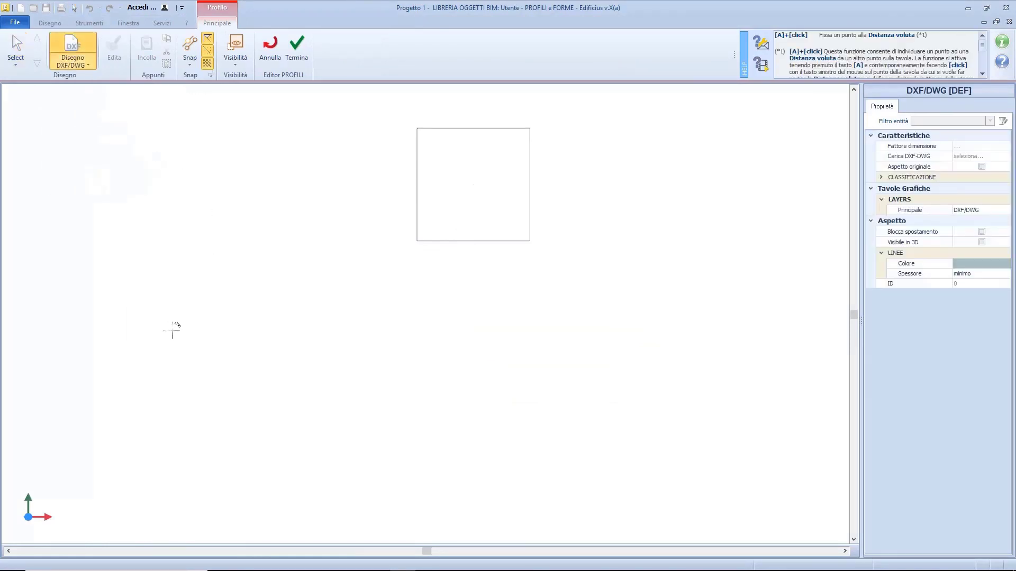
left_click(172, 354)
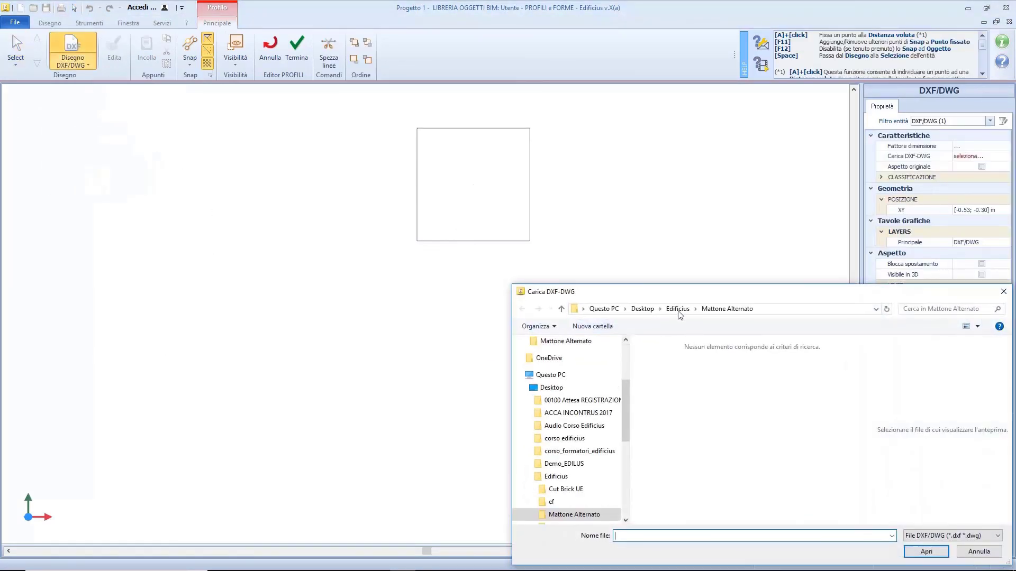
left_click(678, 310)
left_click_drag(737, 300, 473, 157)
left_click(462, 296)
left_click(659, 410)
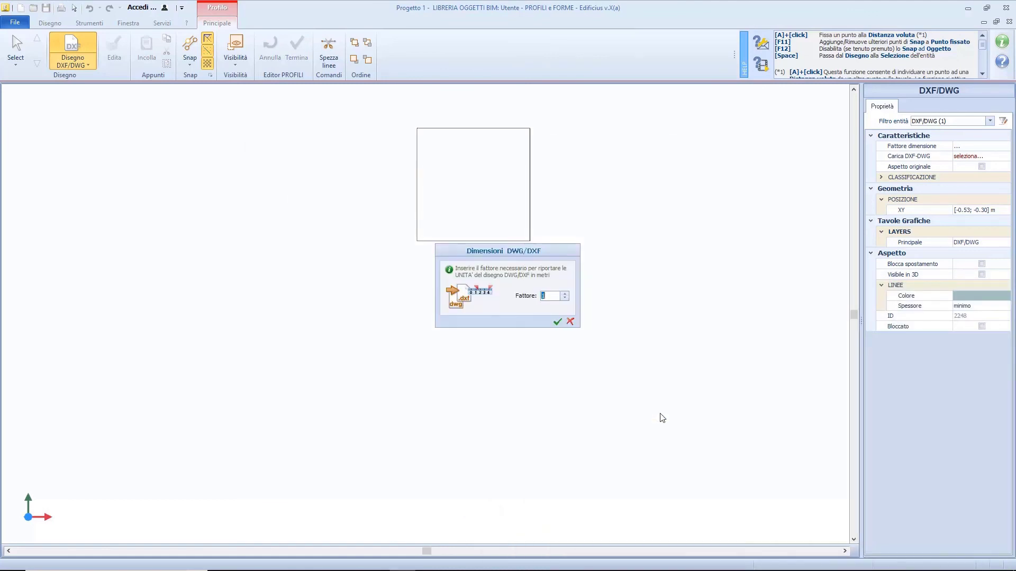
left_click(557, 323)
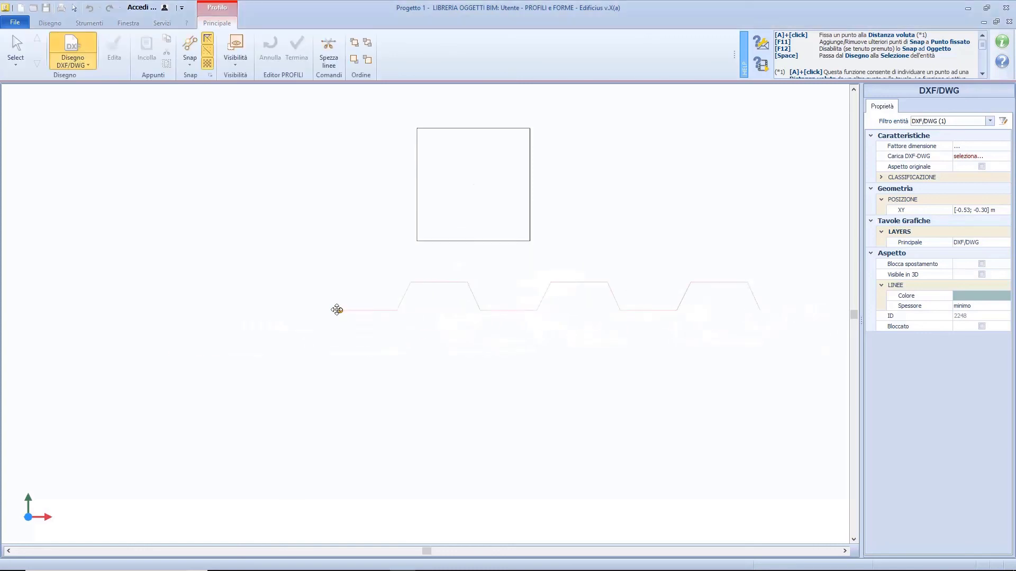
left_click(275, 307)
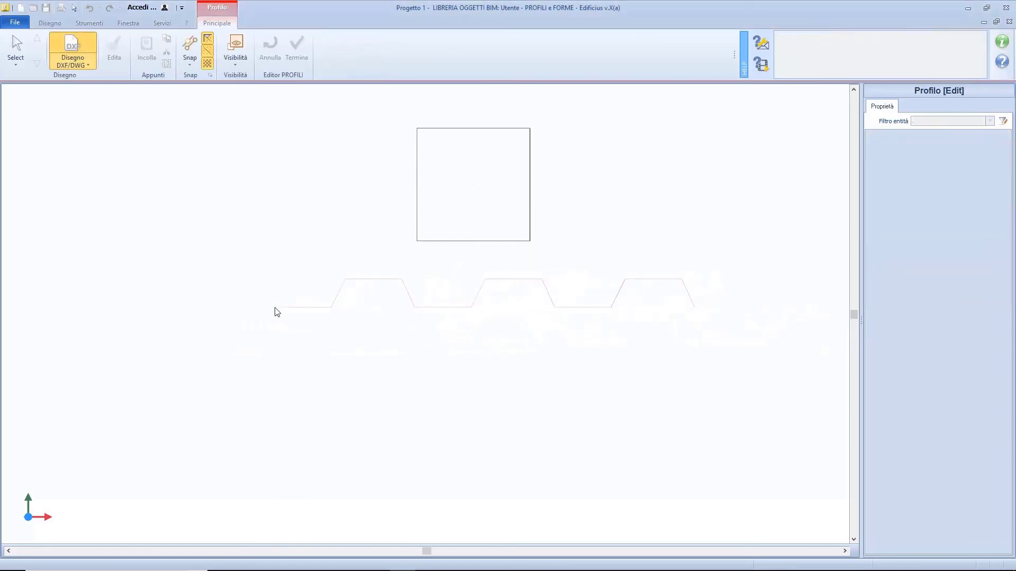
- Delete the default square outline and trace the imported corrugated drawing from end to end with a polyline
right_click(483, 249)
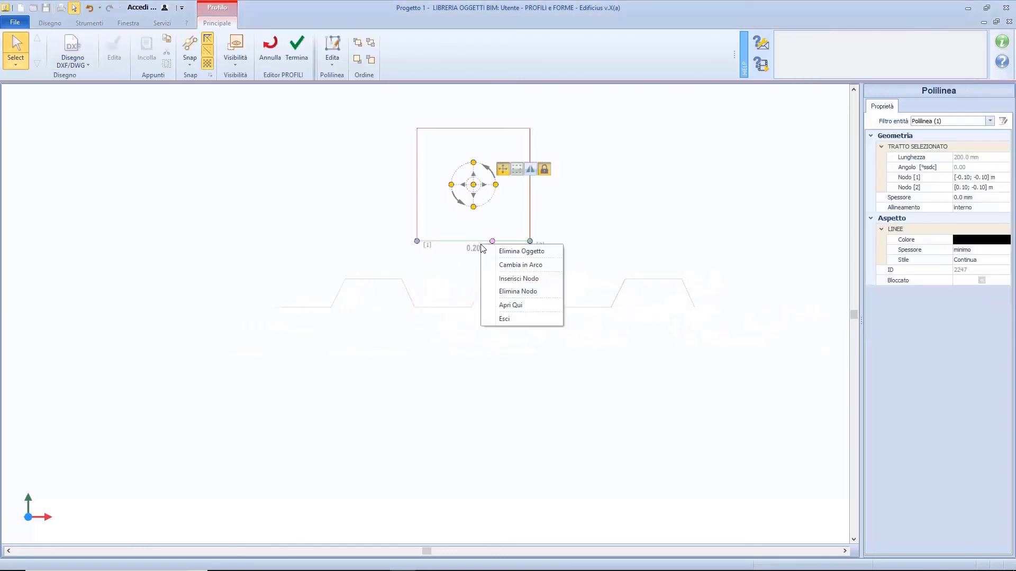
left_click(509, 253)
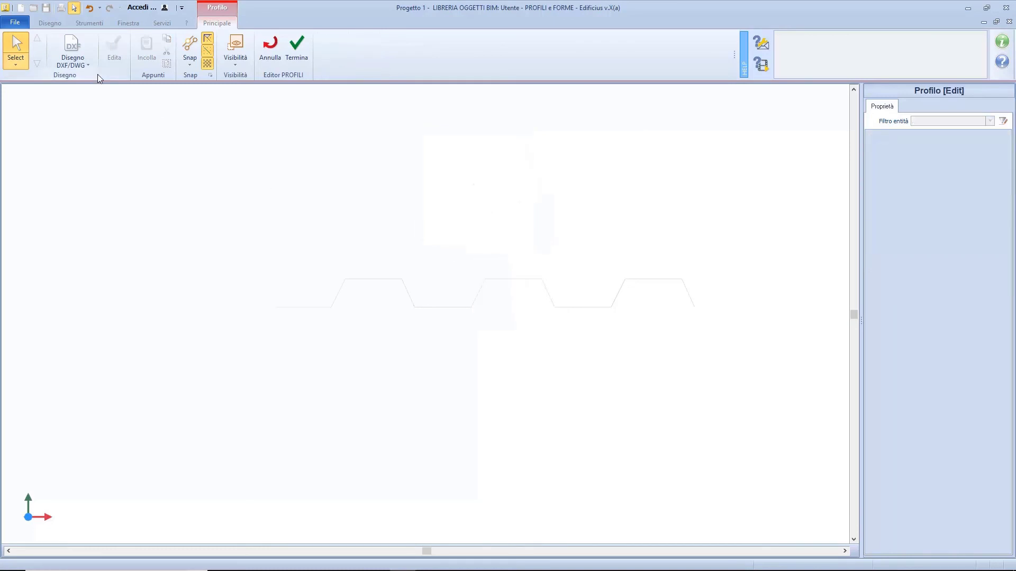
left_click(72, 53)
left_click(62, 105)
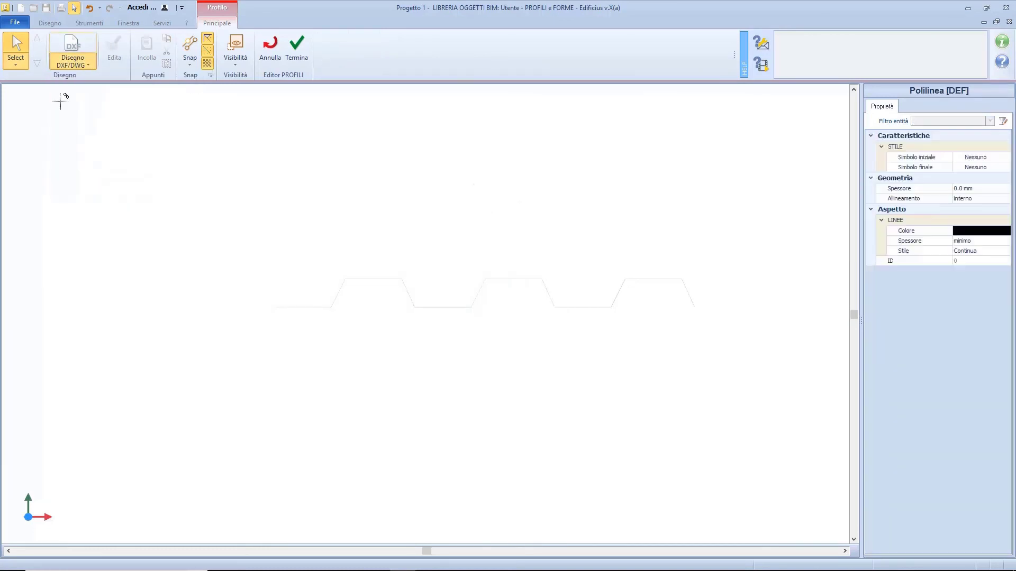
left_click(274, 306)
left_click(331, 306)
left_click(345, 278)
left_click(402, 279)
left_click(414, 307)
left_click(471, 307)
left_click(485, 279)
left_click(542, 279)
left_click(554, 306)
left_click(611, 307)
left_click(625, 279)
left_click(686, 278)
left_click(694, 306)
left_click(352, 46)
- Set the thickness of the traced corrugated polyline to 0.8 mm and deselect it
left_click(690, 285)
left_click(515, 241)
left_click(478, 297)
scroll(482, 295, "up", 3)
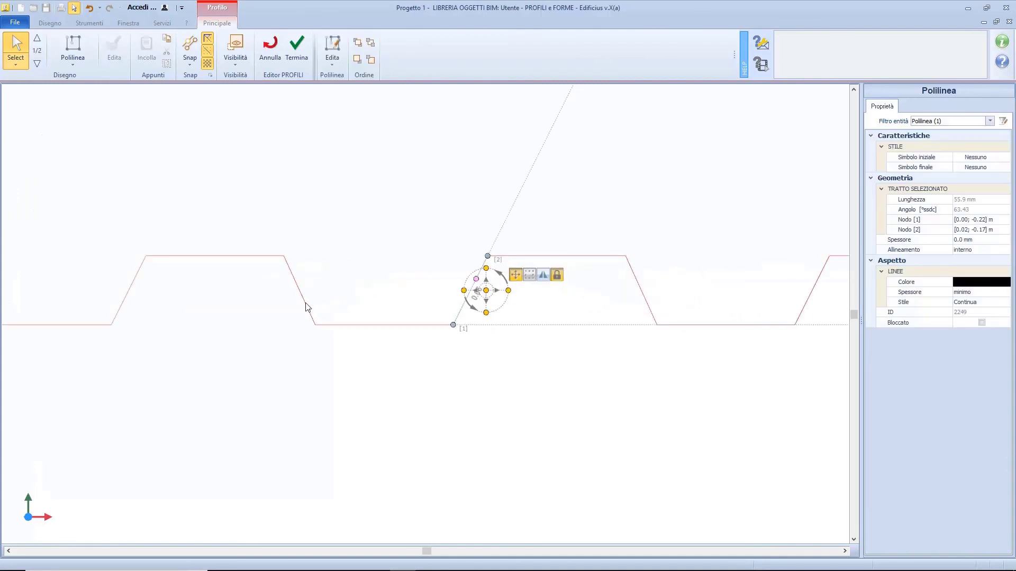
left_click(960, 240)
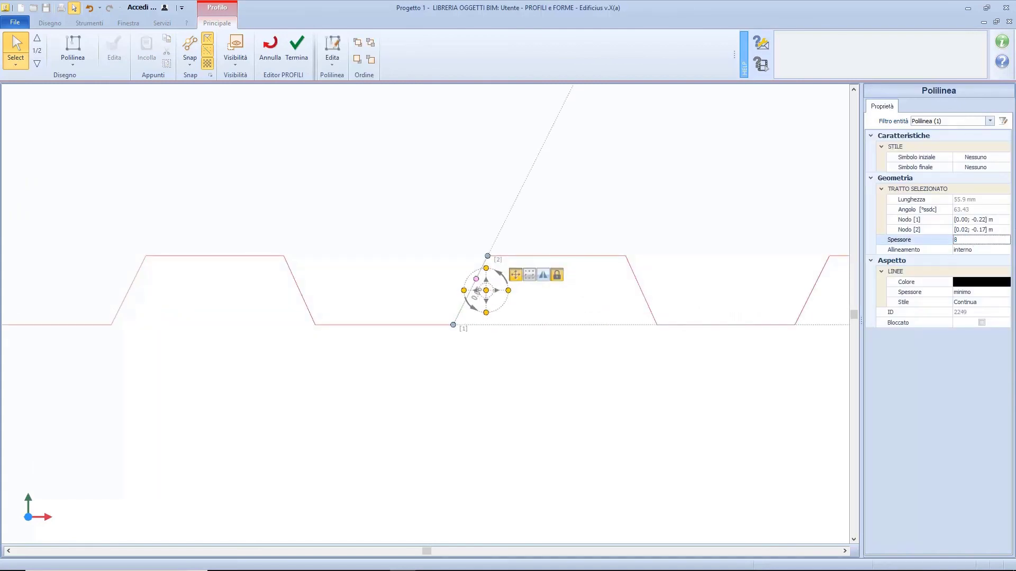
key("Return")
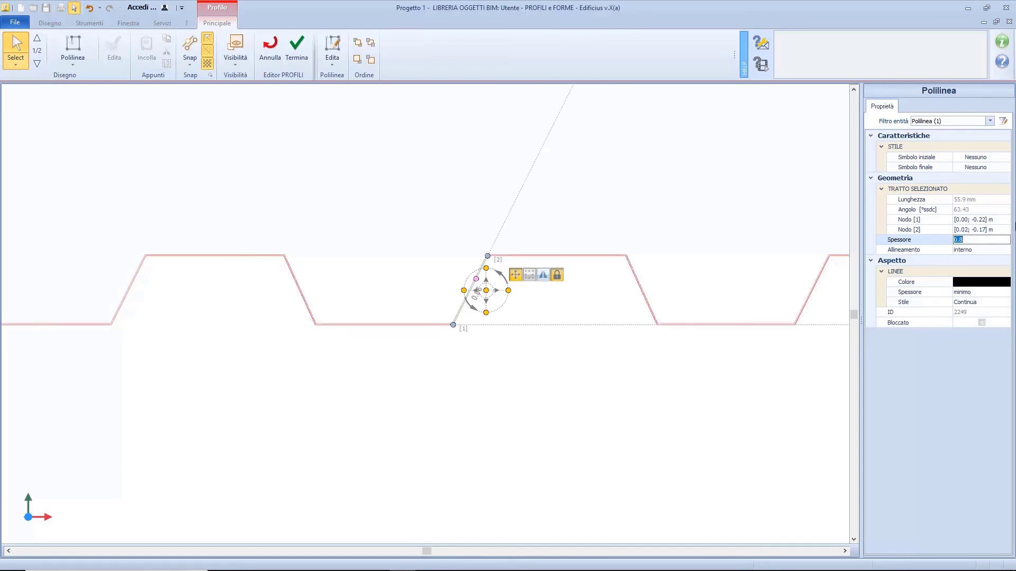
left_click(574, 368)
- Finish editing the corrugated profile and return to the library to view its extruded preview
scroll(493, 247, "up", 2)
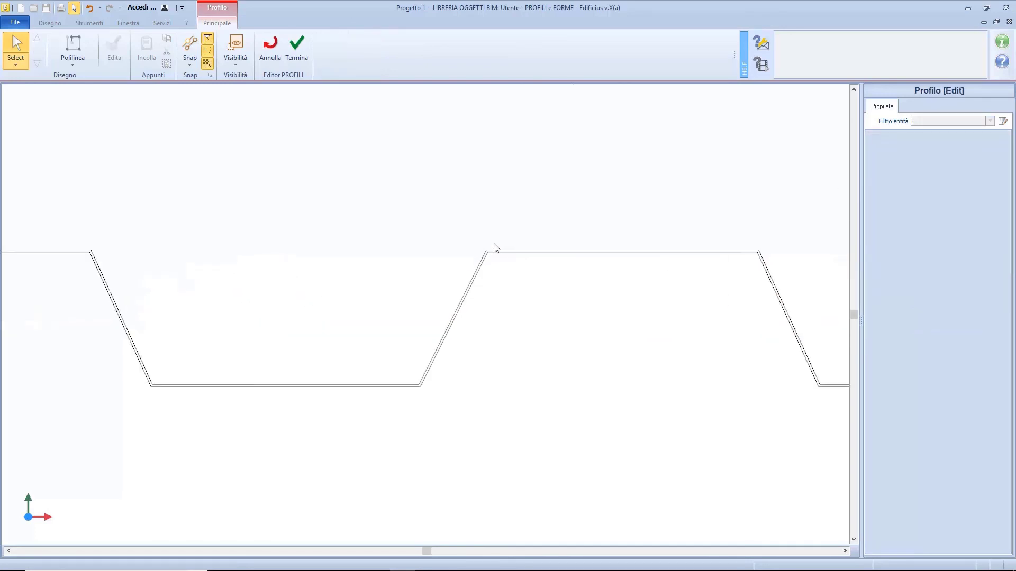
left_click(295, 52)
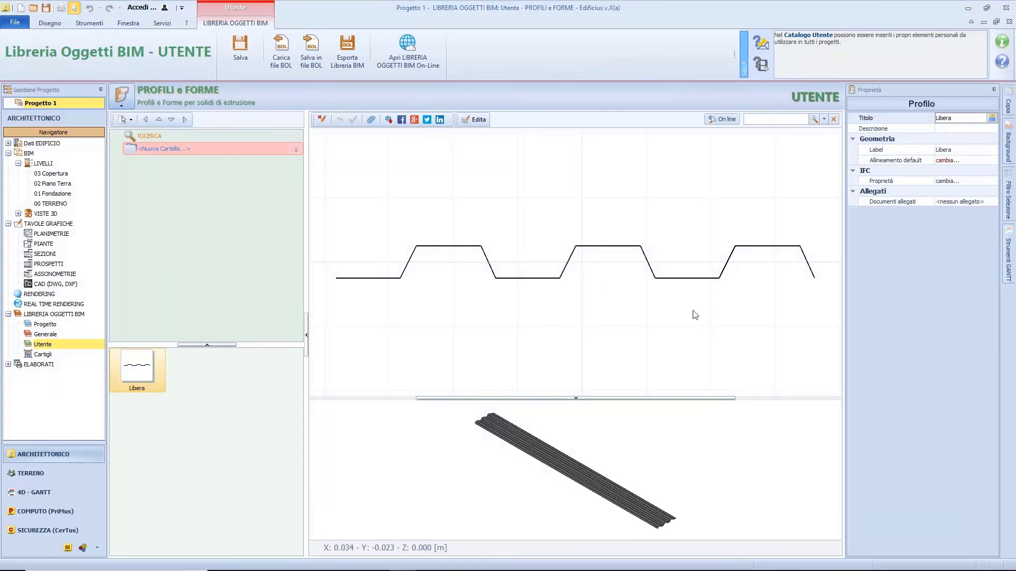
mouse_move(680, 460)
middle_mouse_down()
mouse_move(657, 410)
mouse_move(656, 447)
mouse_move(673, 452)
middle_mouse_up()
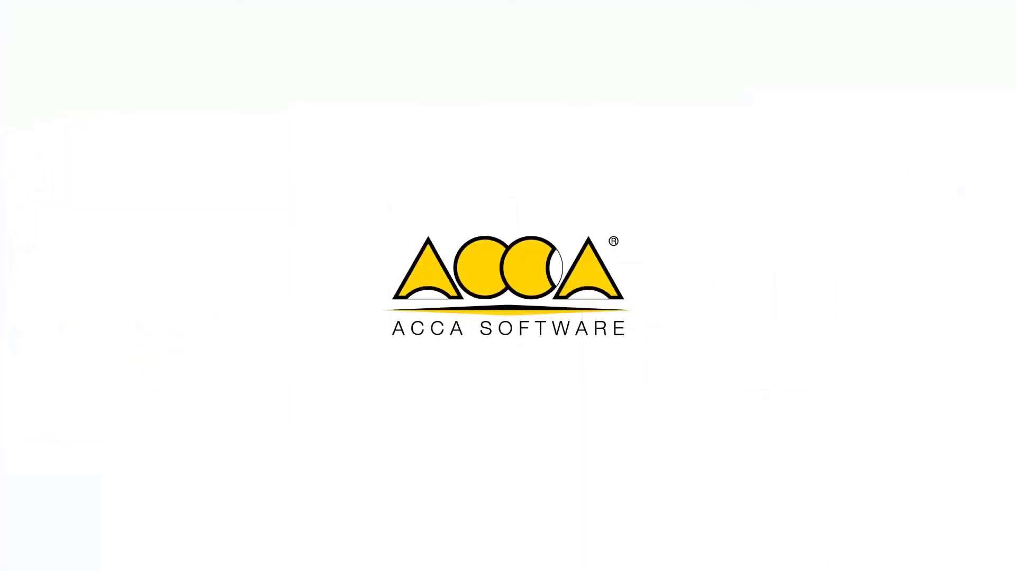